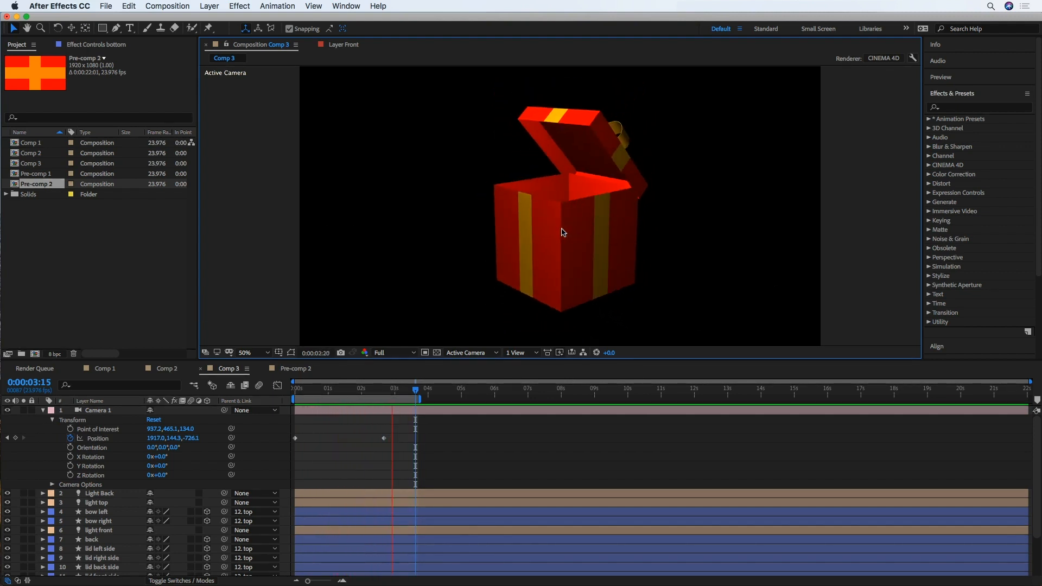
Stop the preview and create a new 1920 × 1080 composition at 23.976 fps with the default settings
key(space)
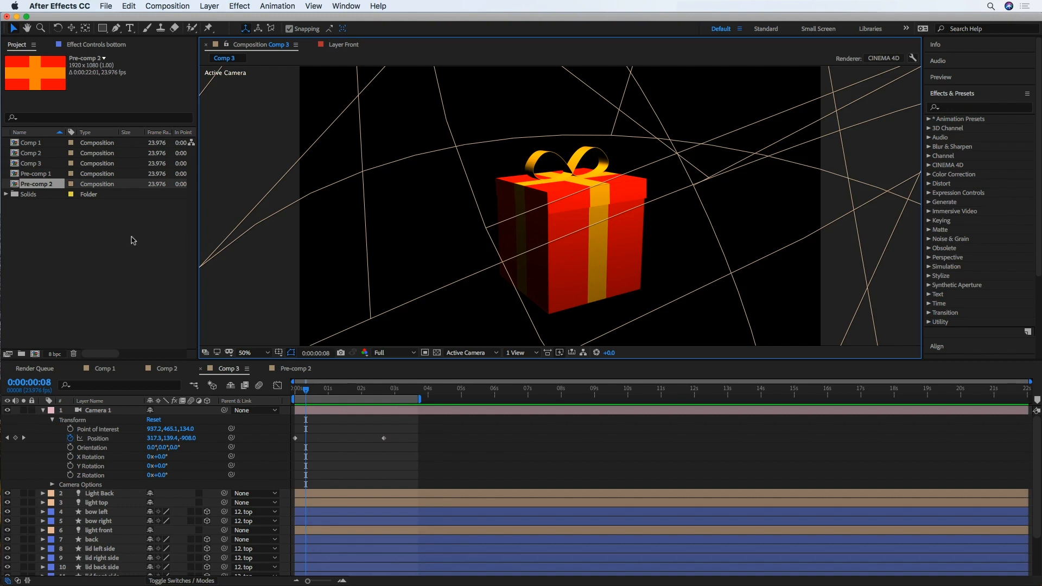
click(150, 6)
click(163, 15)
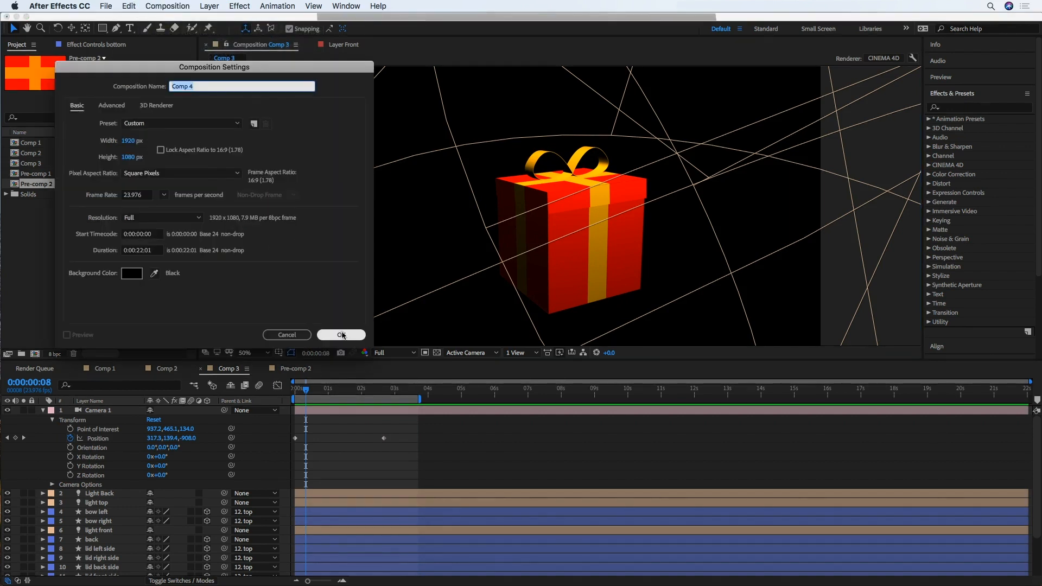
click(341, 335)
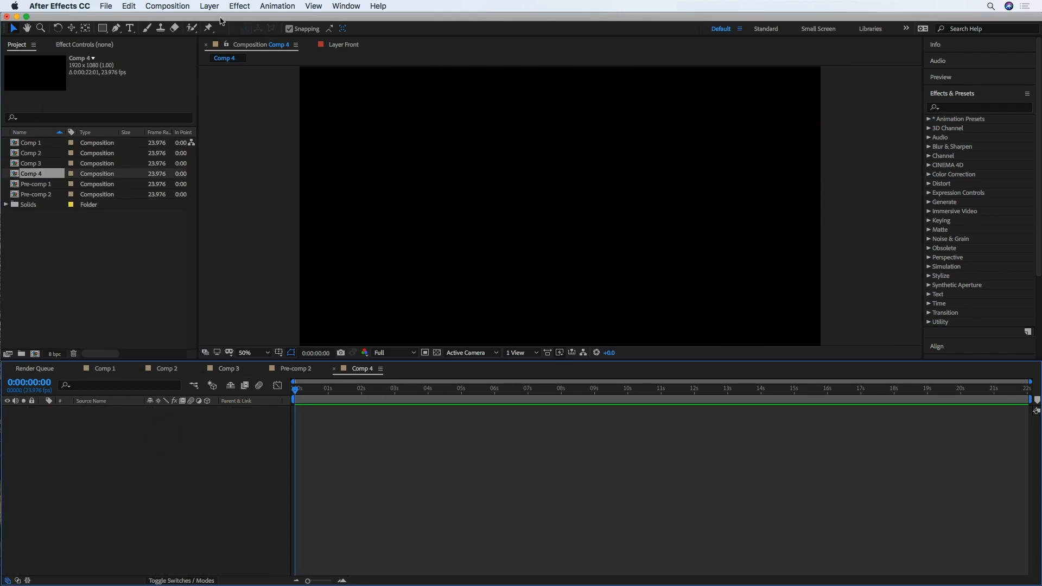
Add an empty shape layer to the new composition and give it a rectangle path and a fill
click(209, 6)
mouse_move(214, 19)
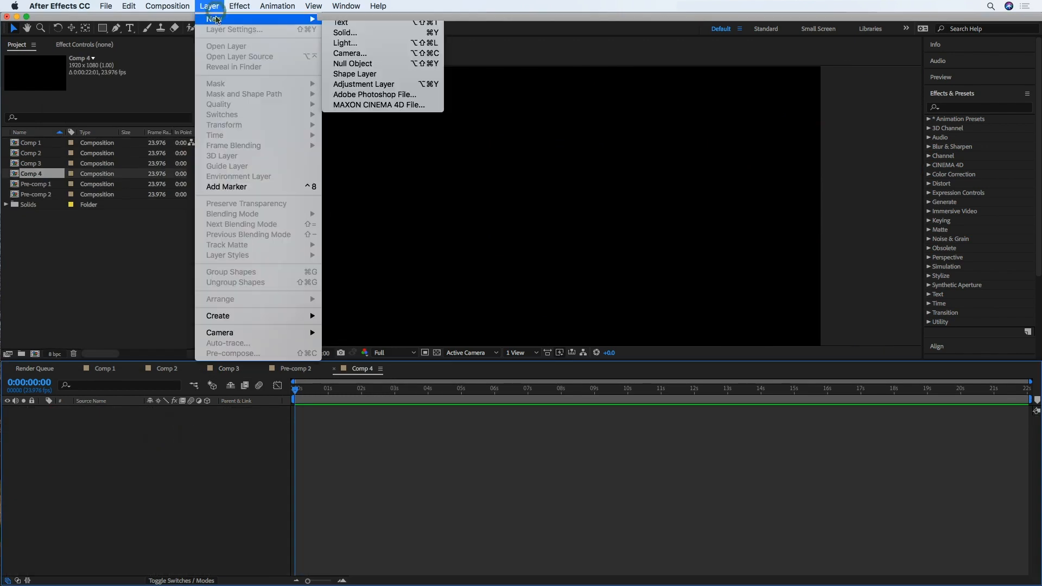
click(356, 74)
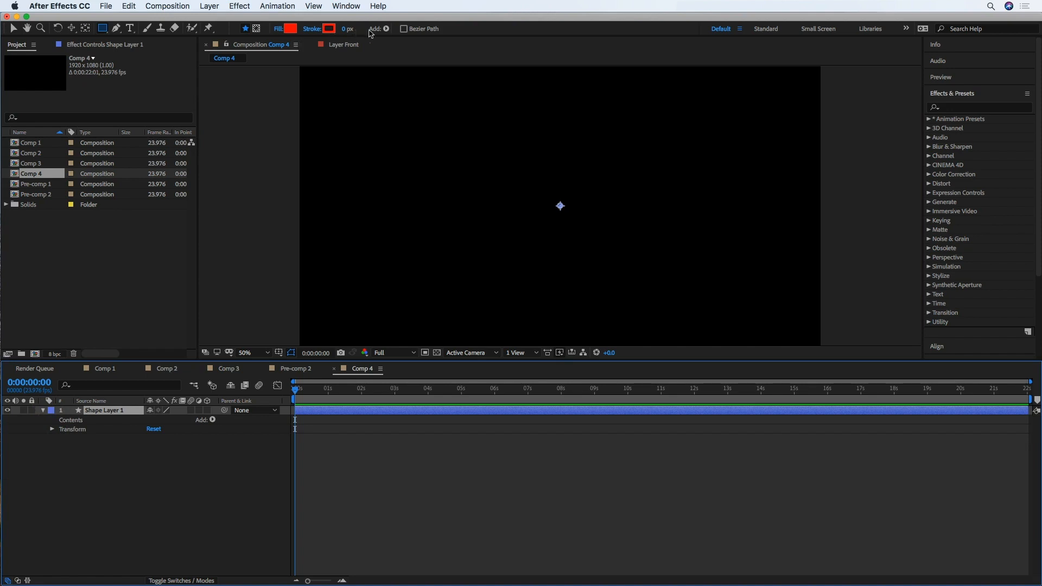
click(382, 28)
click(401, 53)
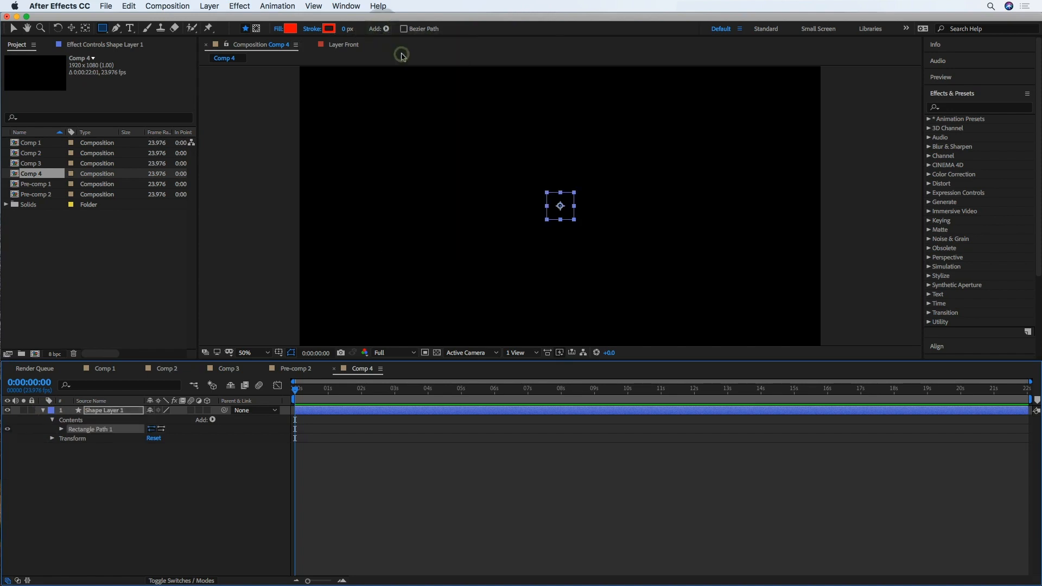
click(386, 28)
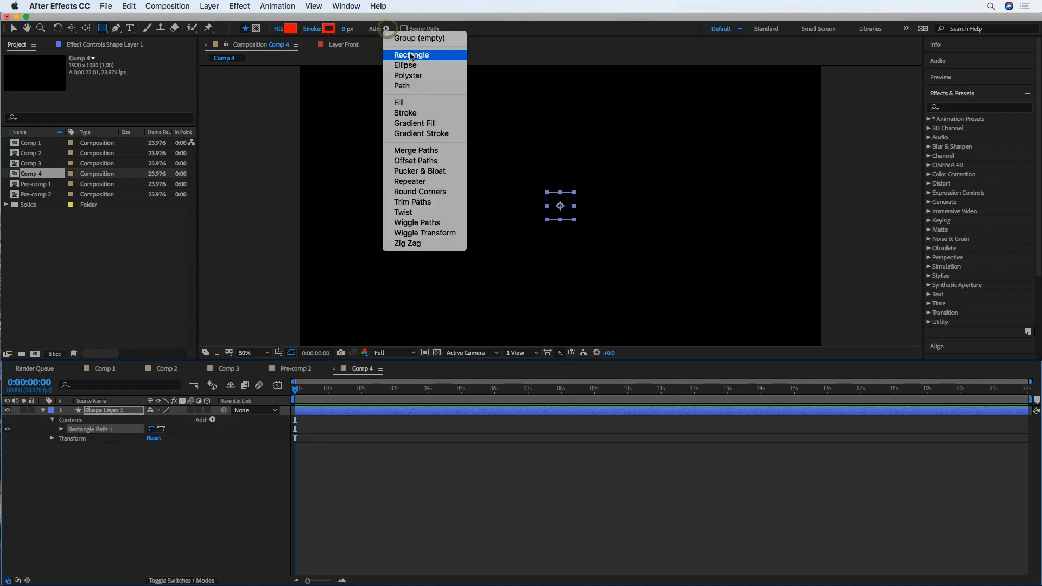
click(407, 105)
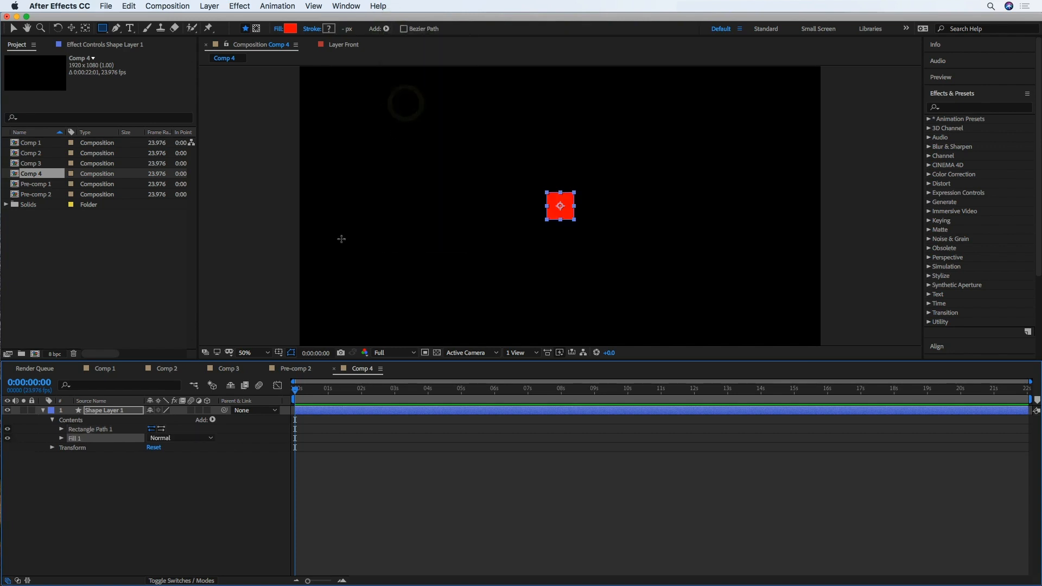
Set the size of Rectangle Path 1 to 500 by 500
click(62, 429)
click(165, 438)
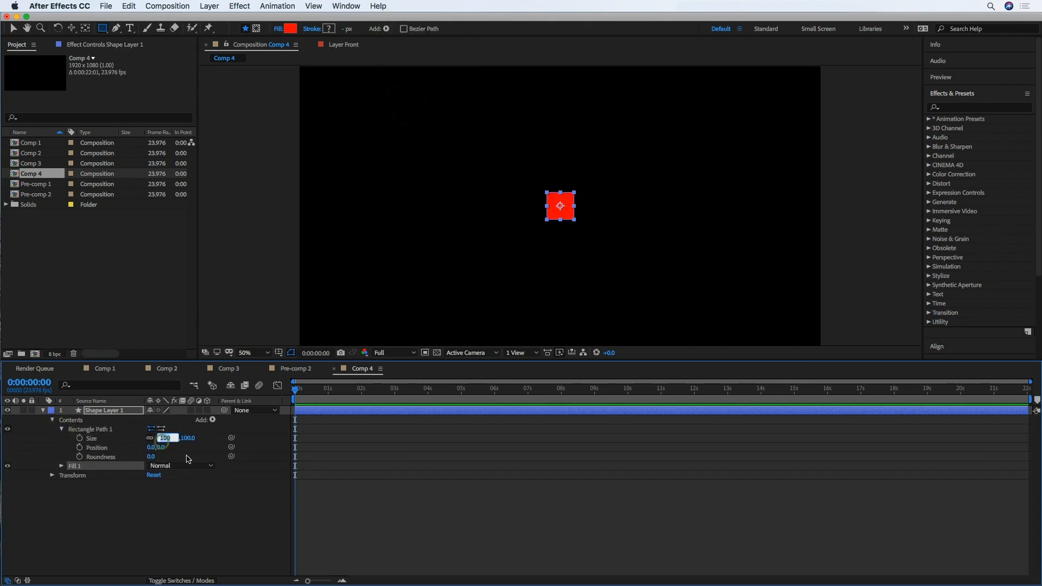
text(500)
key(Return)
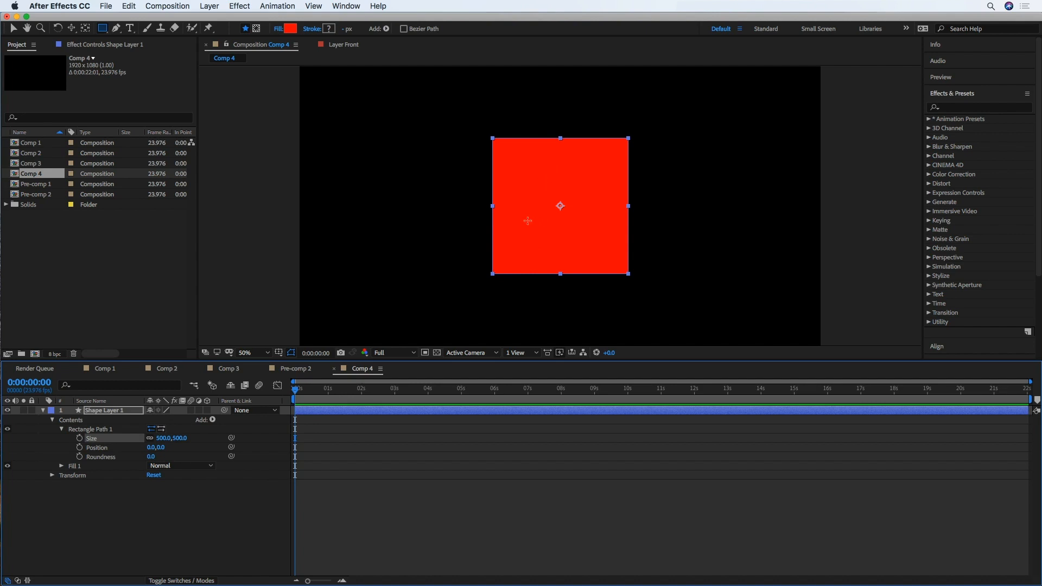
Add a second rectangle path to the shape layer and set its size to 100 by 500 with proportions unlinked
click(386, 28)
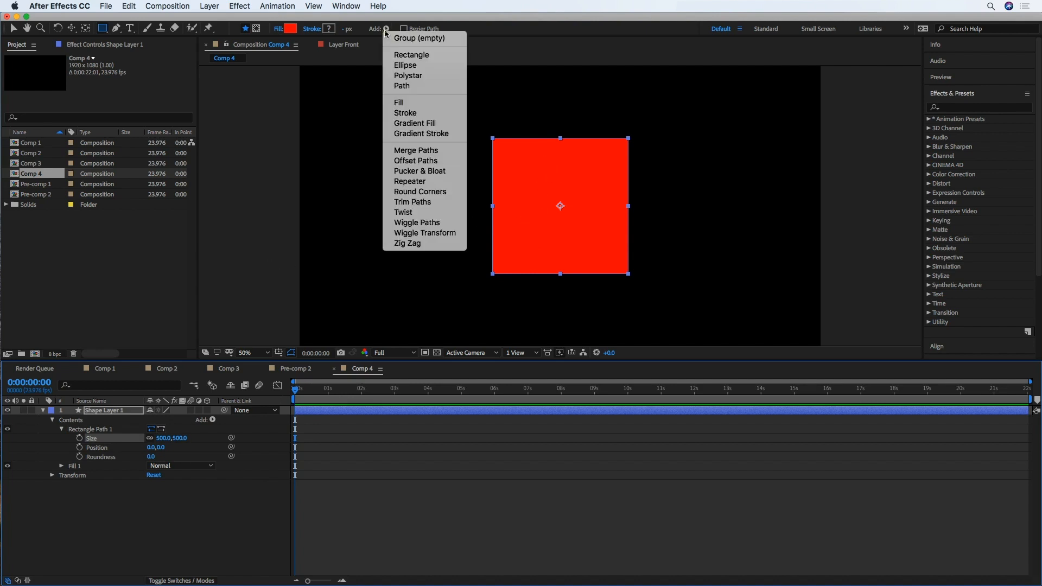
click(412, 54)
click(164, 475)
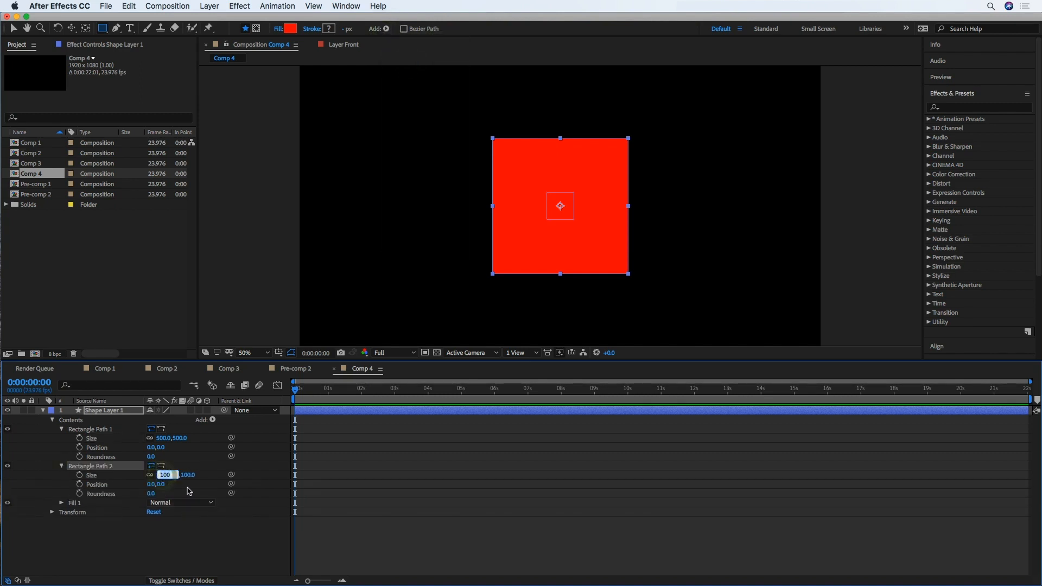
click(150, 475)
click(164, 474)
text(500)
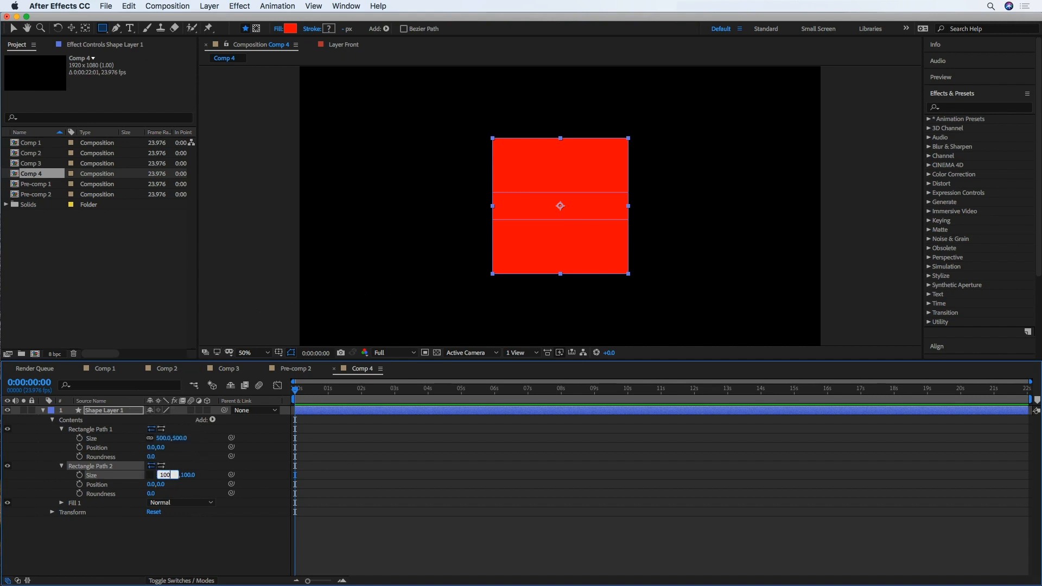
key(Return)
click(182, 475)
text(5)
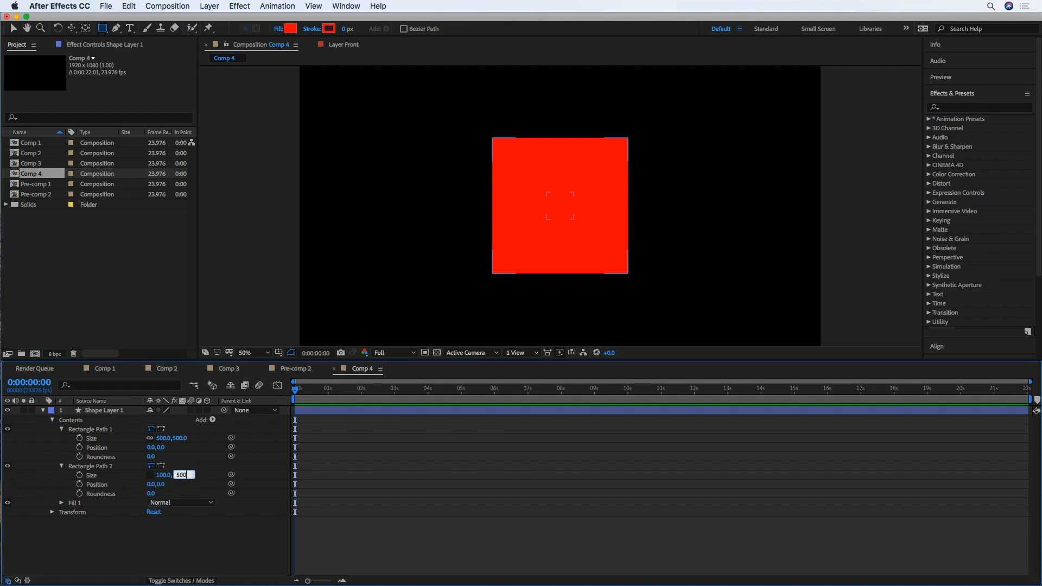
text(00)
key(Return)
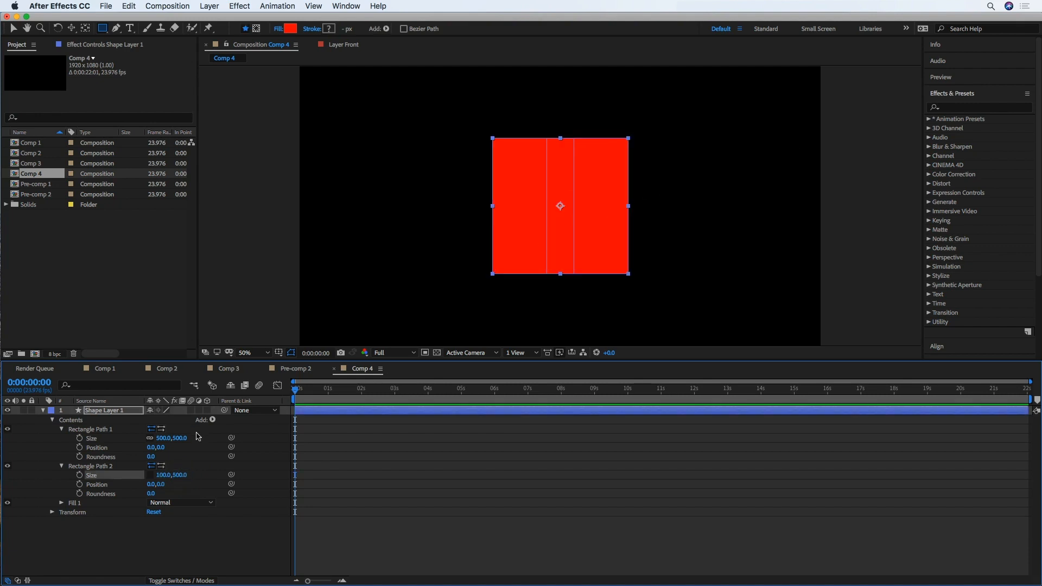
Move Rectangle Path 2 above Rectangle Path 1 in the layer contents and duplicate the fill
click(91, 467)
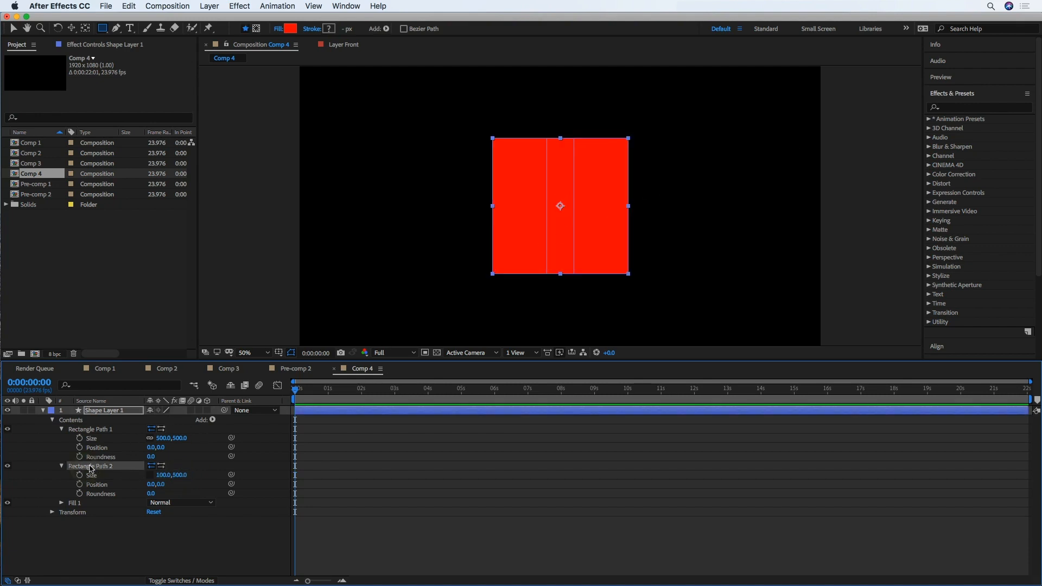
drag(91, 468, 89, 430)
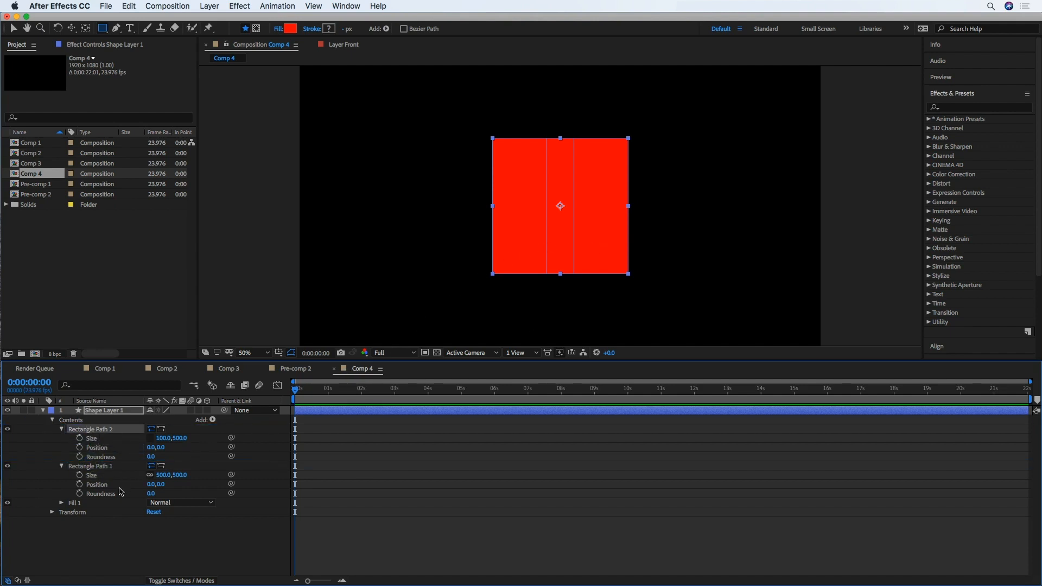
click(62, 502)
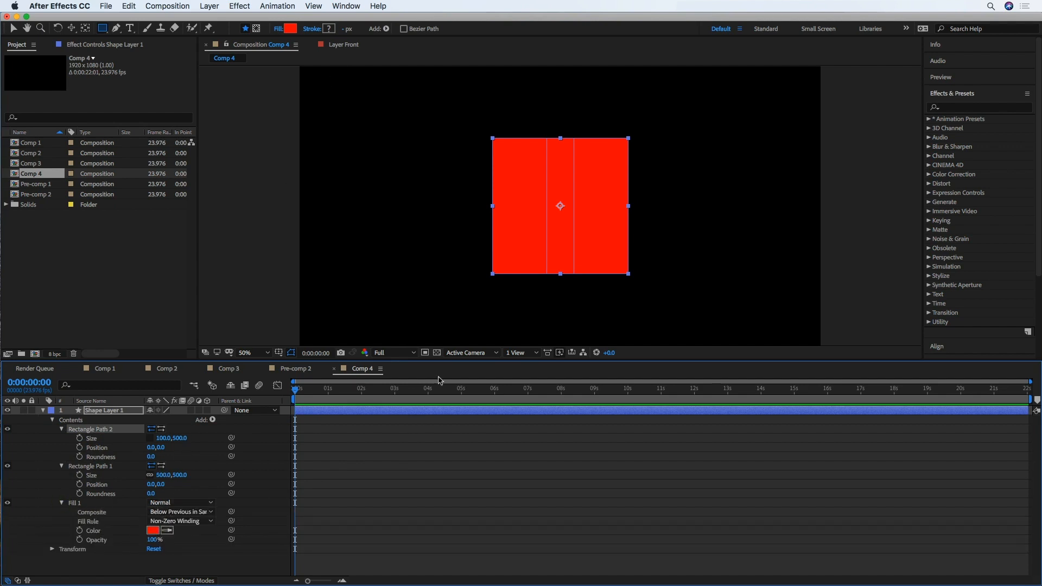
click(73, 503)
key(ctrl+d)
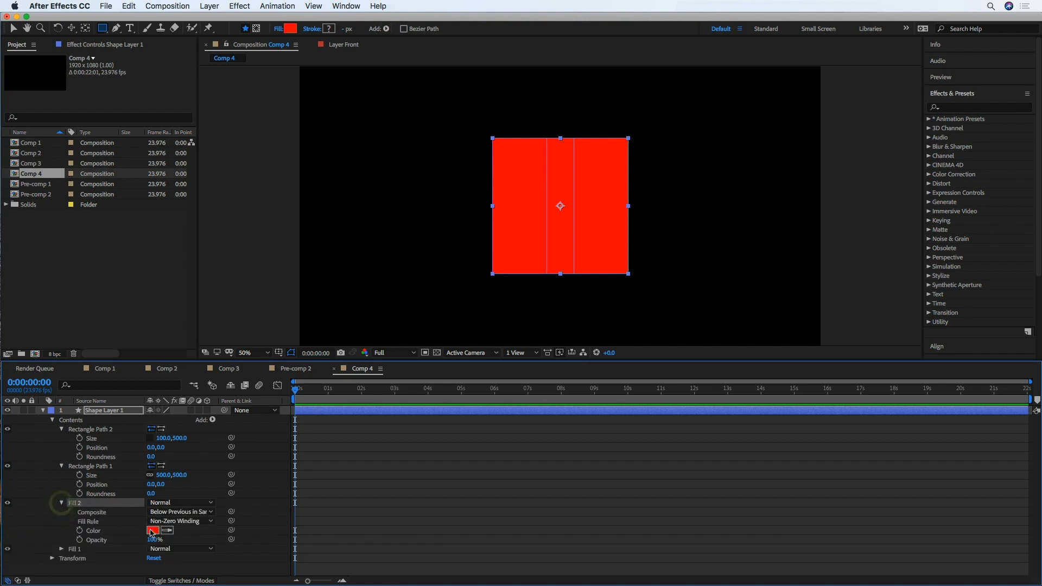
Colour the duplicated fill orange (FFB900) and place it directly below Rectangle Path 2 so only the narrow stripe uses it
click(153, 530)
click(161, 205)
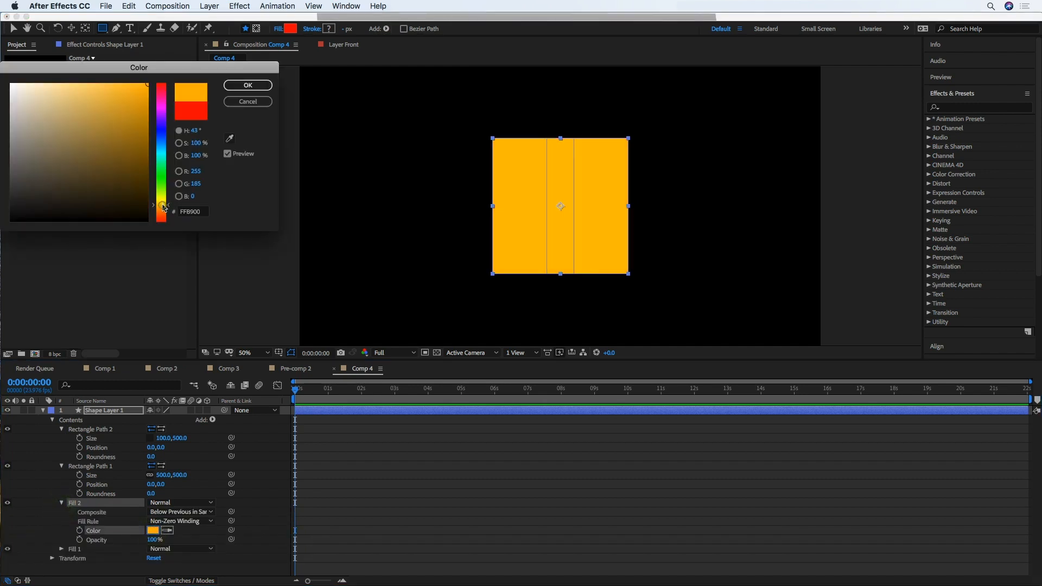
click(248, 86)
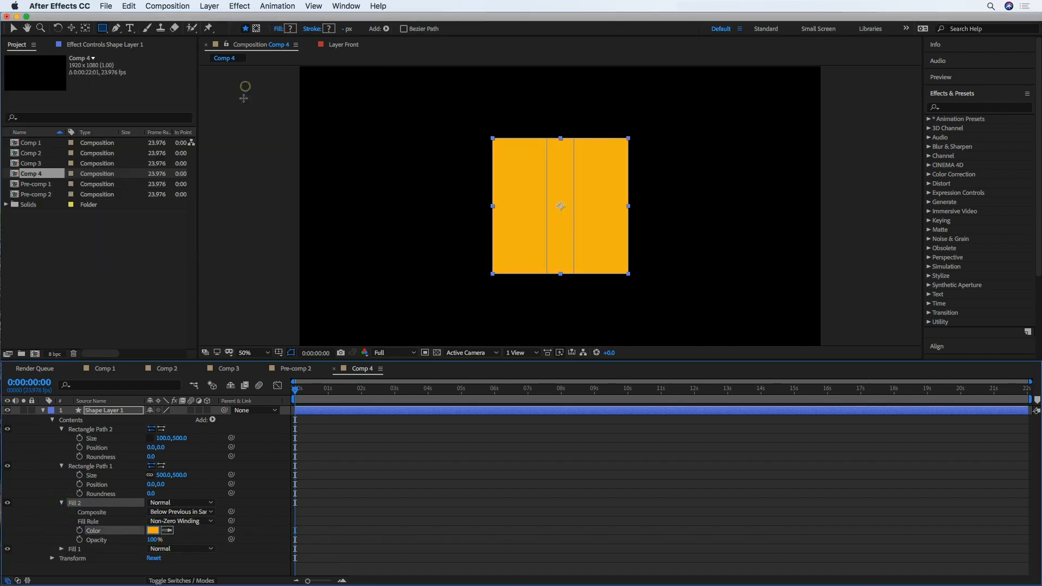
drag(81, 505, 91, 434)
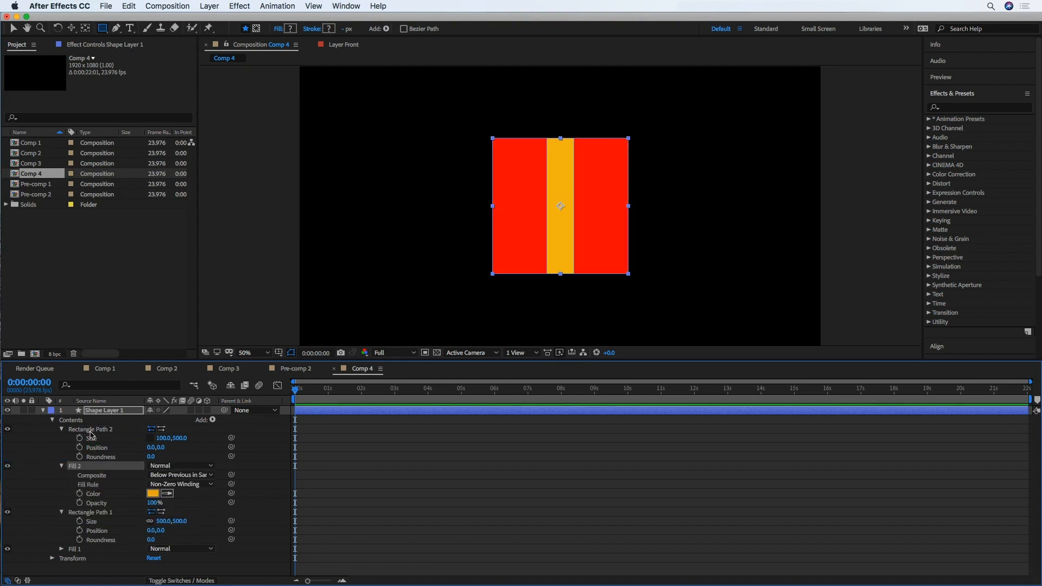
click(52, 420)
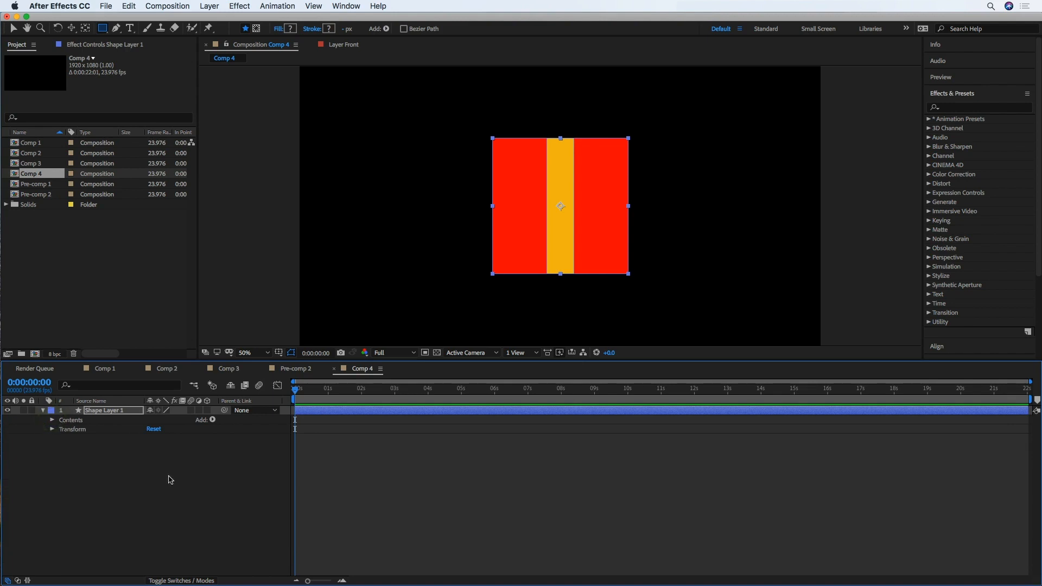
Turn the striped shape layer into a 3D layer, duplicate it and name the copy "front"
click(208, 411)
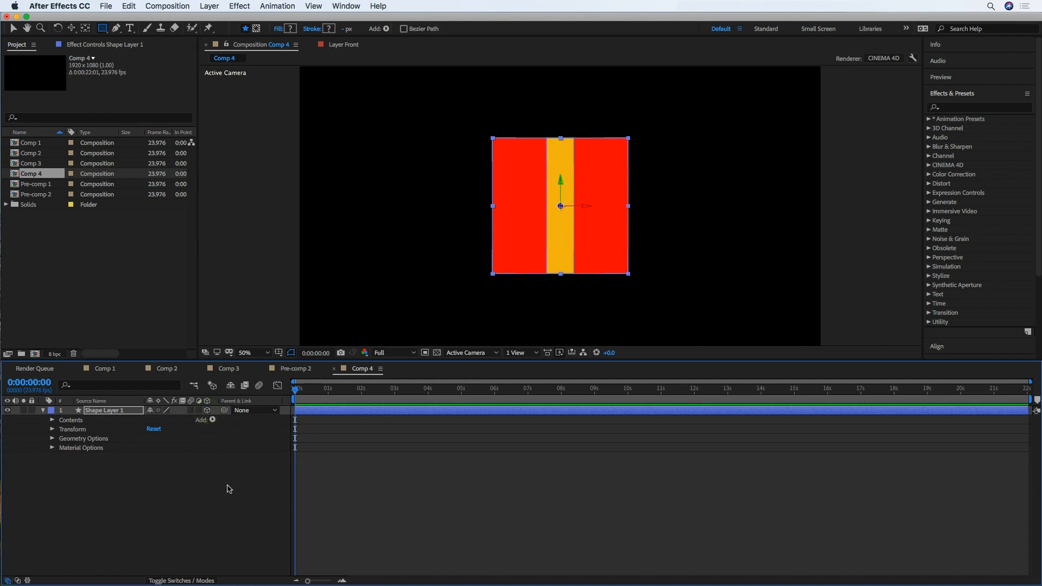
click(110, 433)
key(super+d)
key(Return)
key(BackSpace)
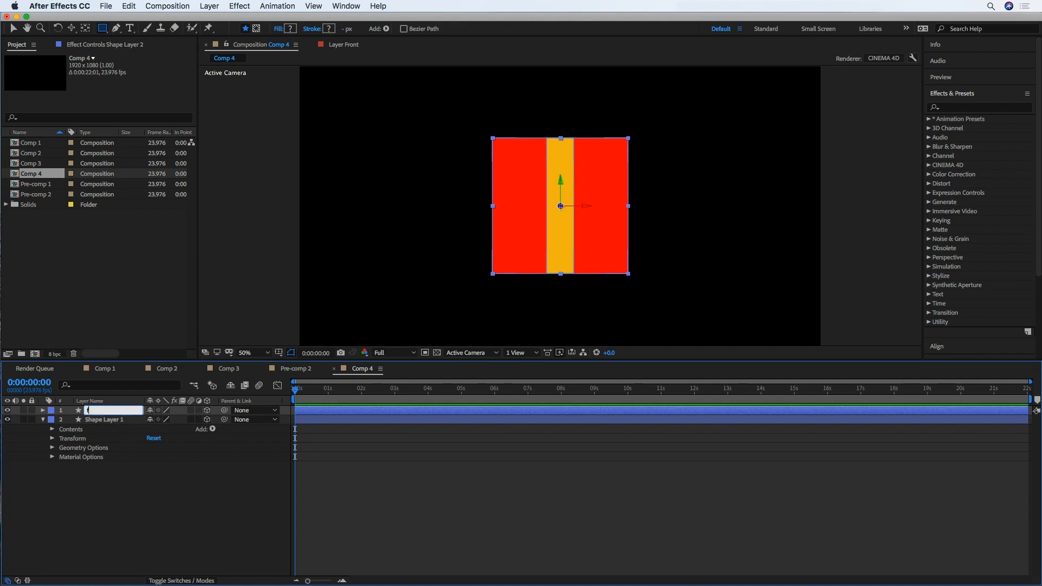
key(Return)
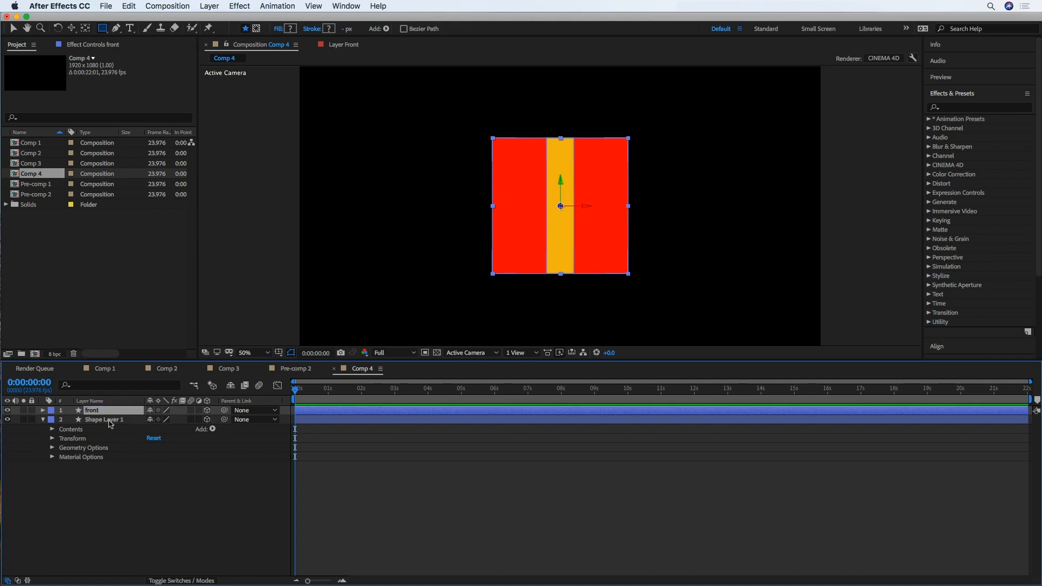
Rename the original shape layer "right" and set its Y Rotation to 90°
click(111, 420)
key(Return)
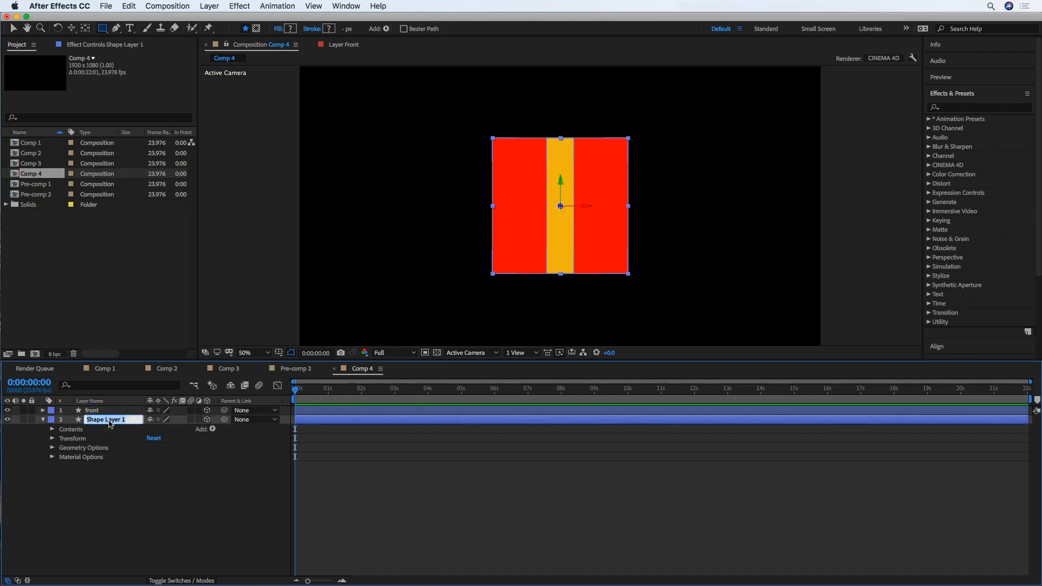
text(right)
key(Return)
click(53, 439)
click(160, 494)
text(90)
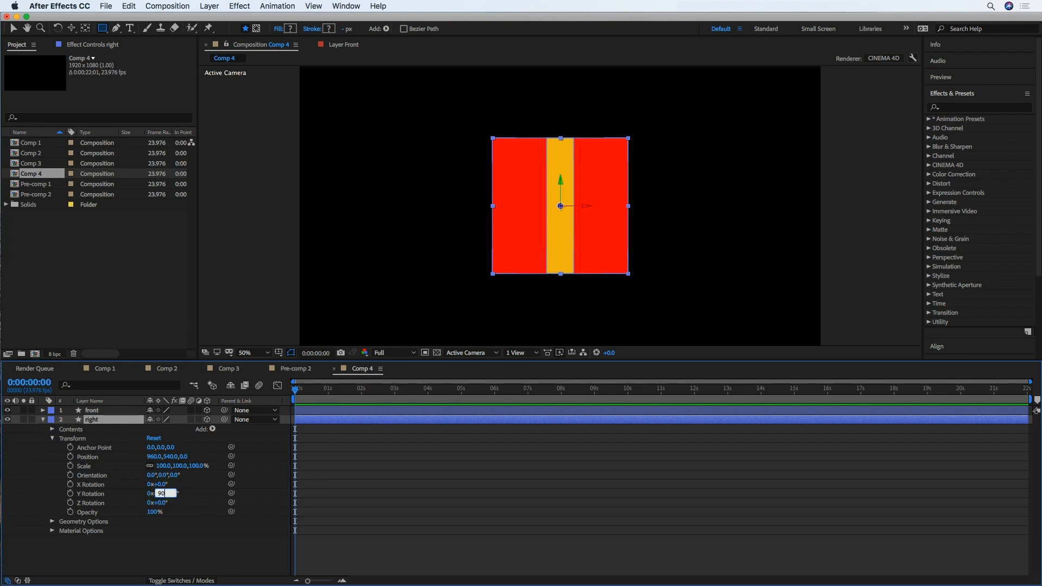
key(Return)
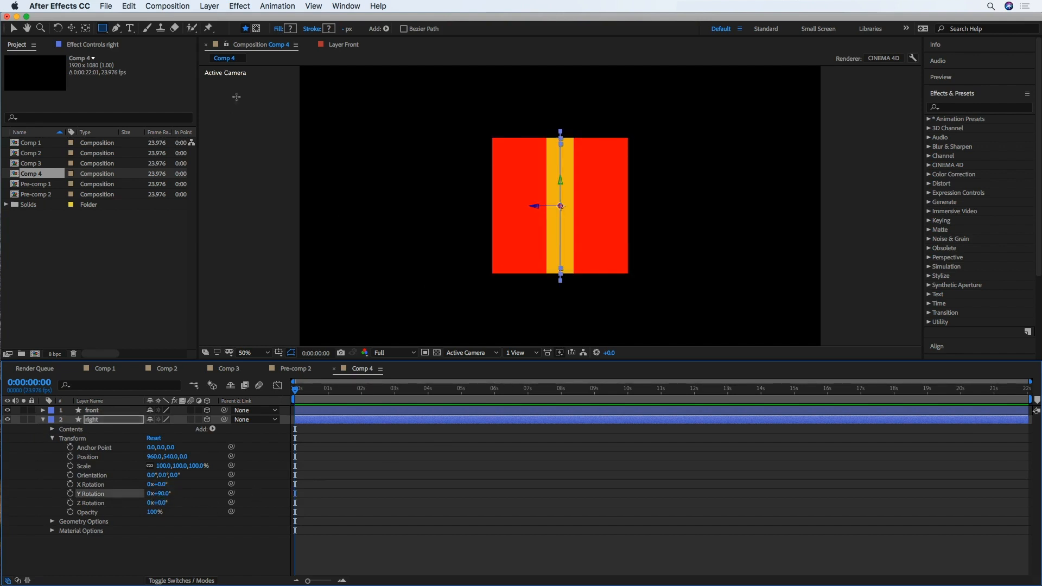
Add a two-node camera with the 35mm preset to the composition
click(215, 6)
mouse_move(228, 19)
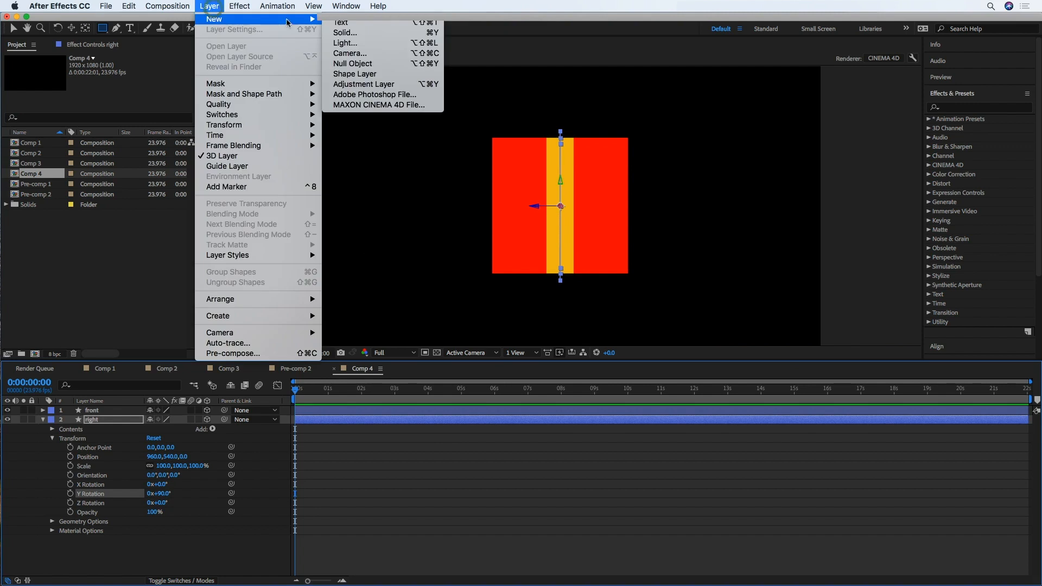
click(353, 50)
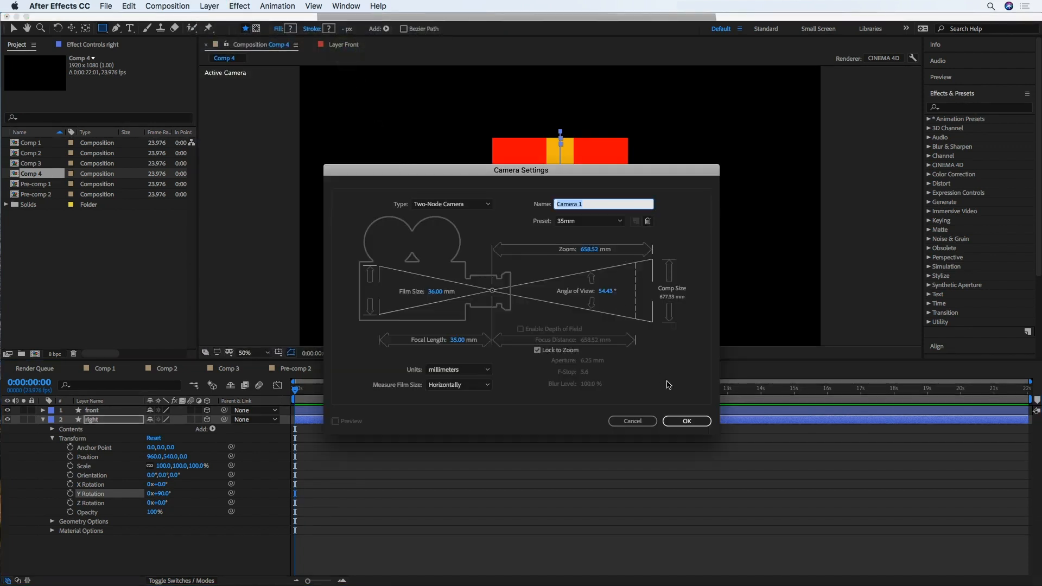
click(687, 421)
Orbit the camera to view the crossed panels at an angle from above, and select the right panel
key(c)
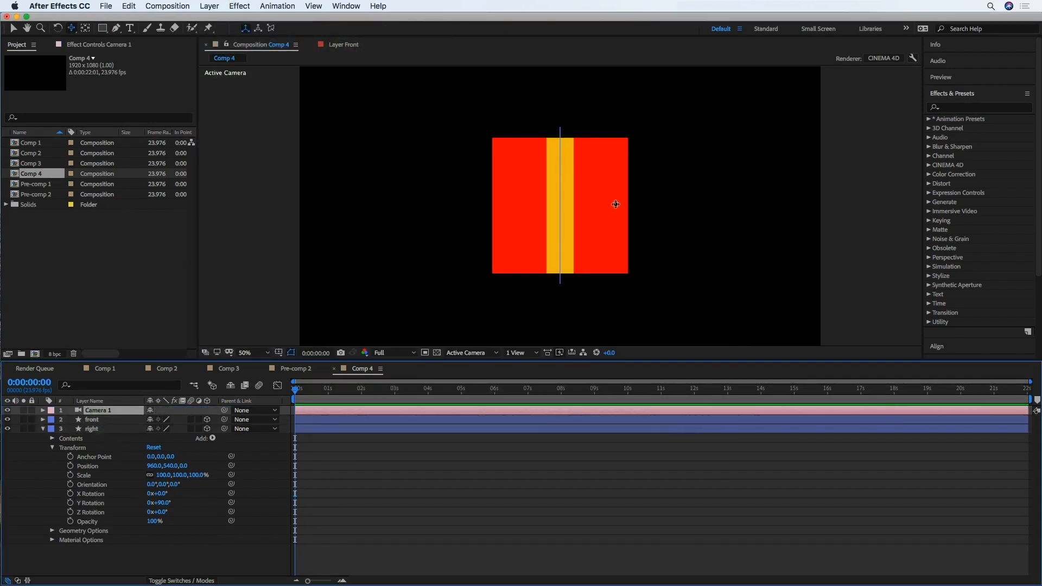
drag(601, 208, 583, 235)
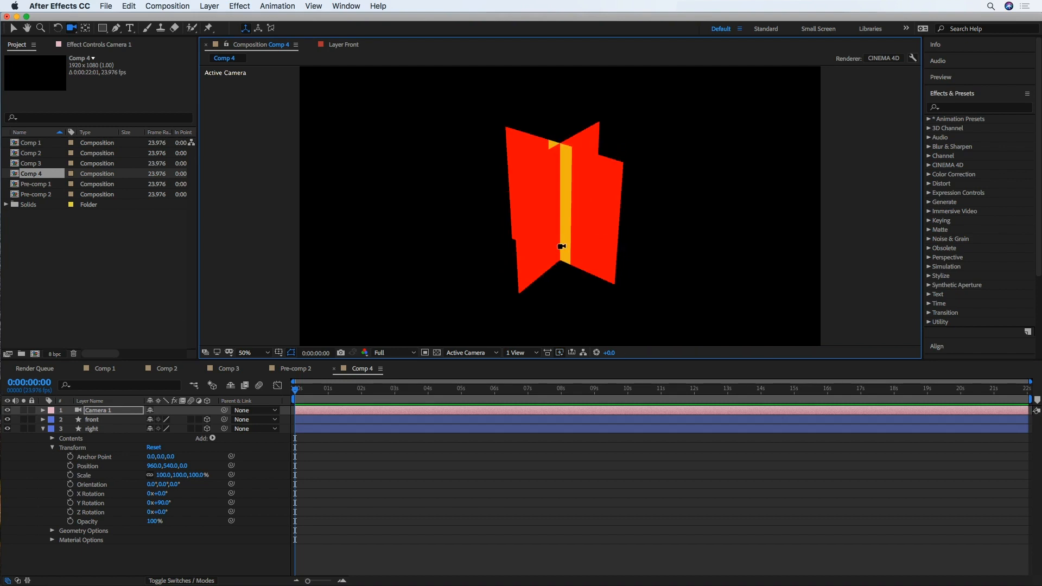
key(v)
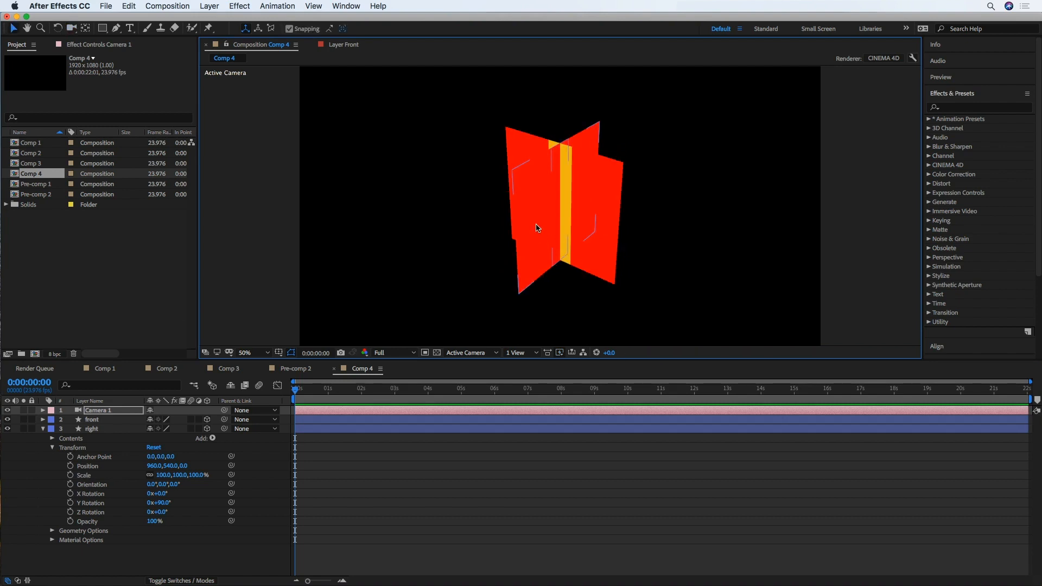
click(536, 230)
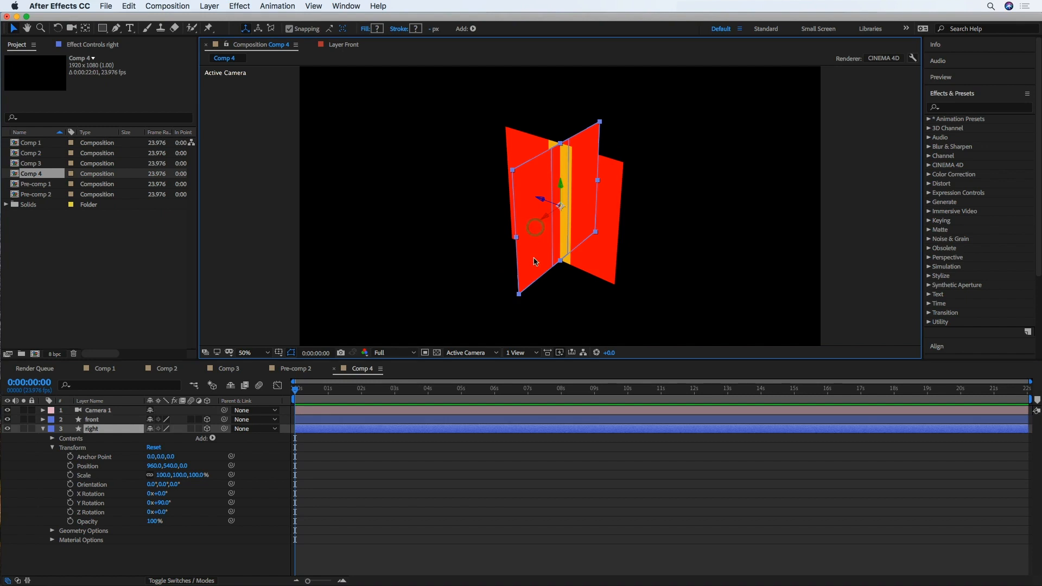
Snap the right panel to the front panel's right edge at Position 1210, 540, 250 and set its Y Rotation to -90°
drag(525, 282, 627, 270)
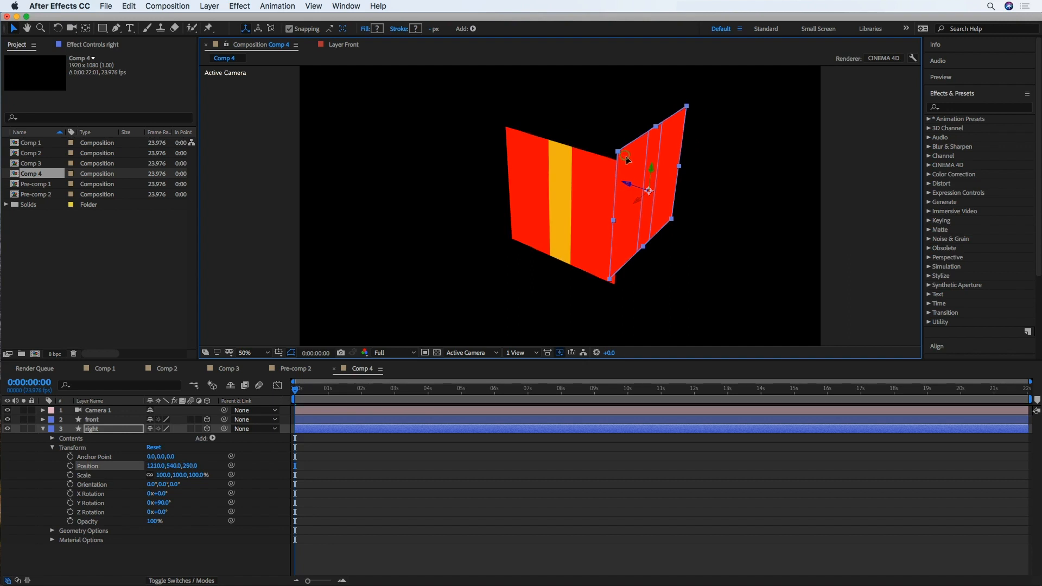
drag(626, 156, 624, 155)
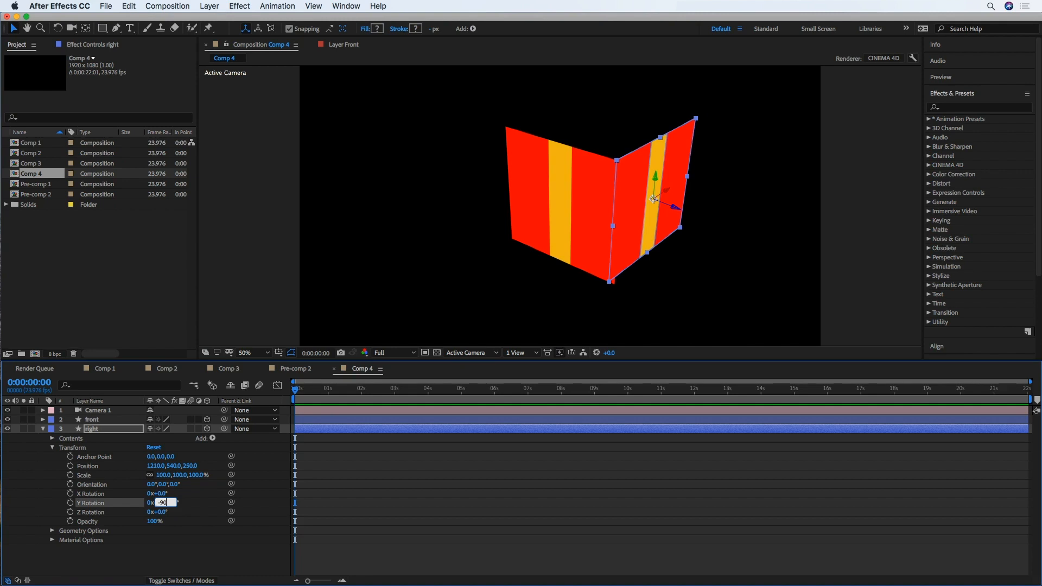
key(Return)
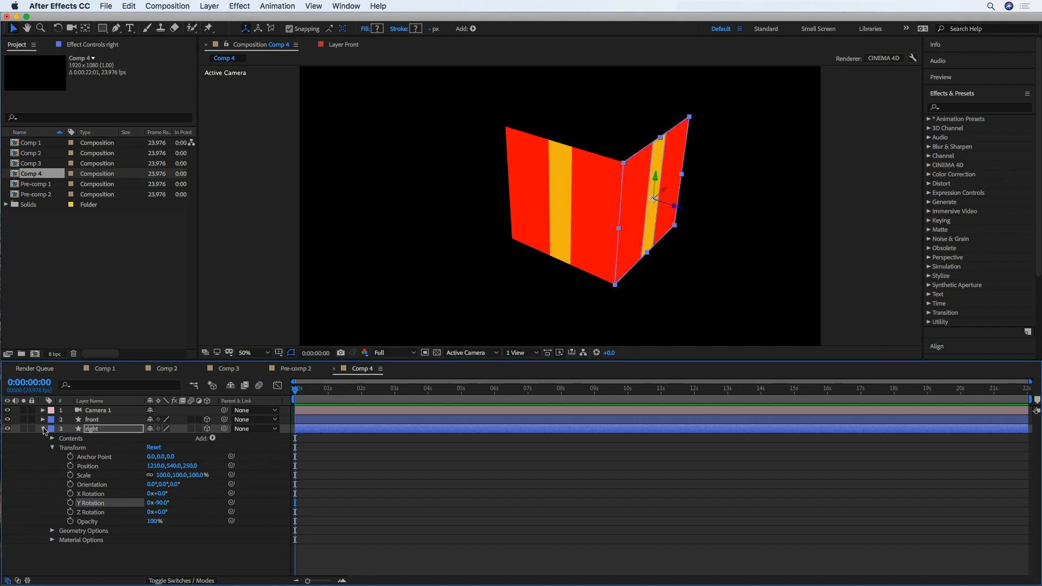
Duplicate the front layer and name the copy "back"
click(90, 420)
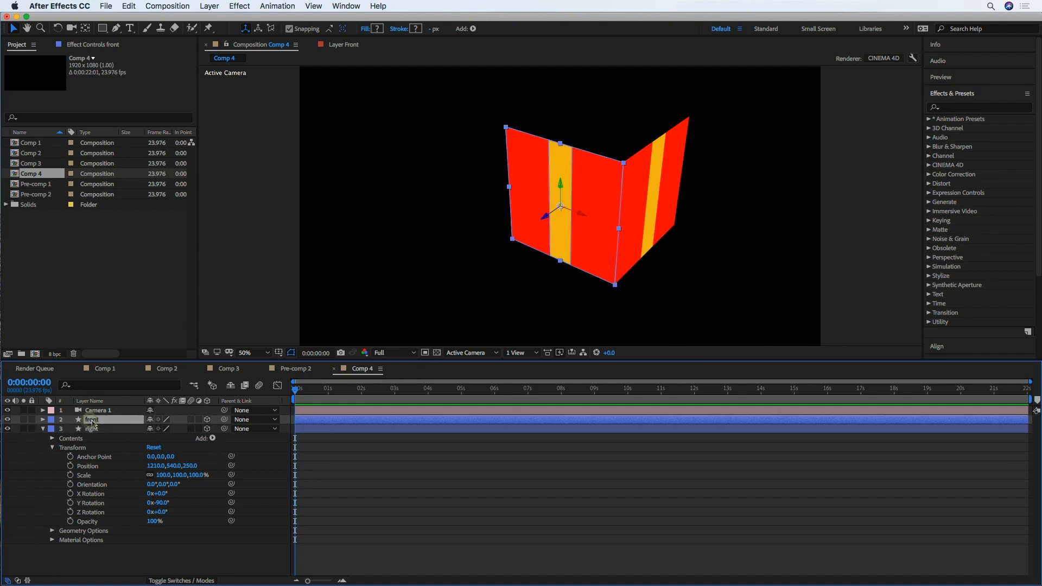
click(43, 428)
key(ctrl+d)
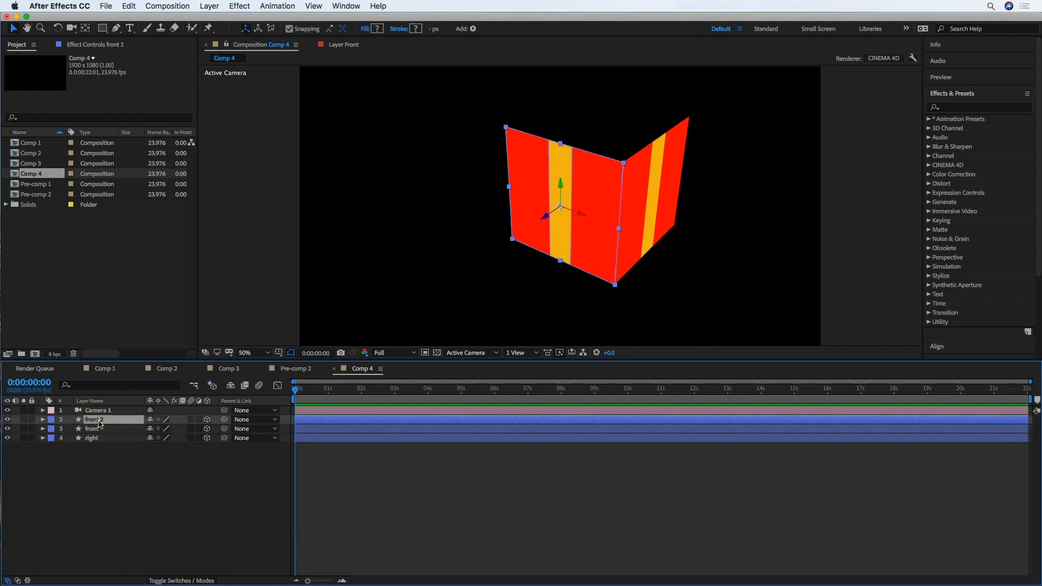
key(Return)
text(back)
key(Return)
Snap the back panel to the right panel's far edge at Position 960, 540, 500 and set its Y Rotation to 180°
drag(615, 179, 677, 127)
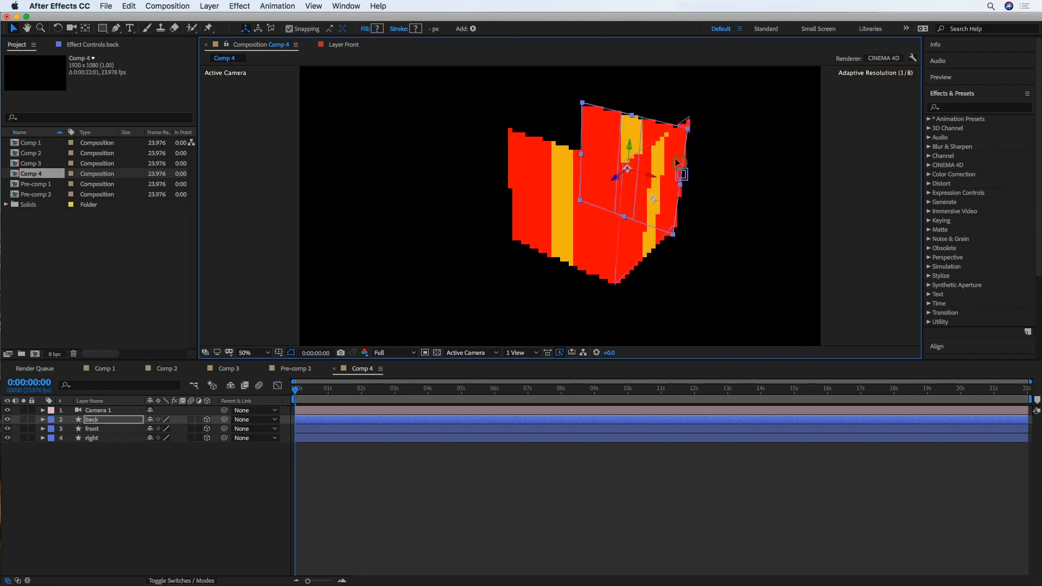
click(632, 237)
click(620, 131)
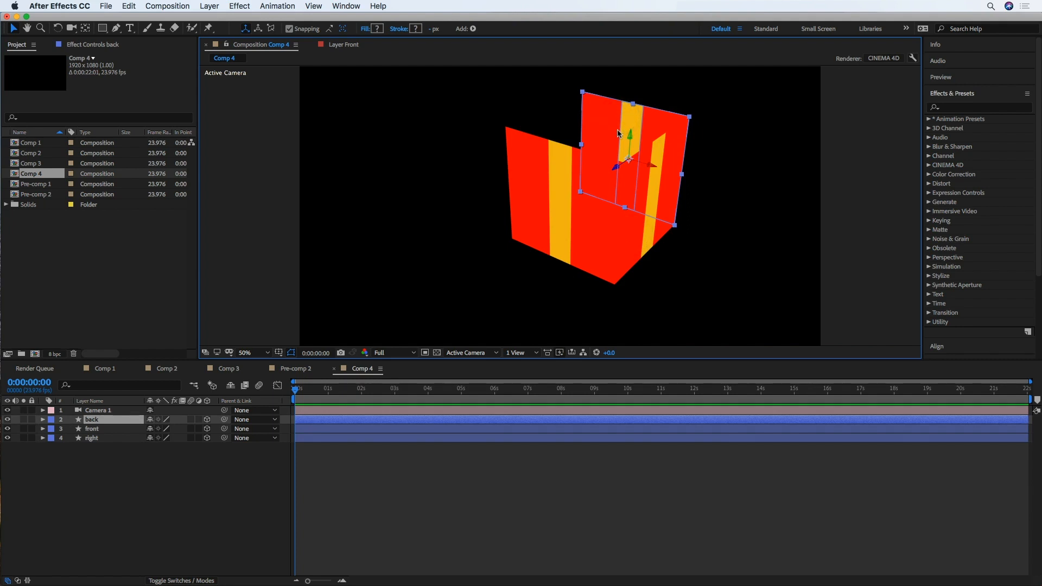
click(42, 420)
click(52, 439)
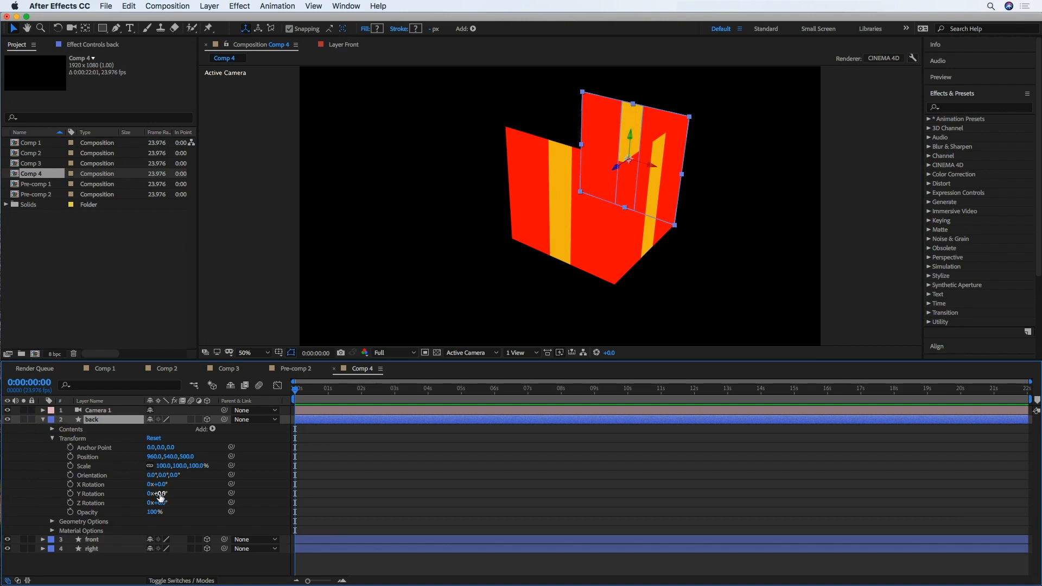
drag(163, 497, 237, 490)
click(163, 493)
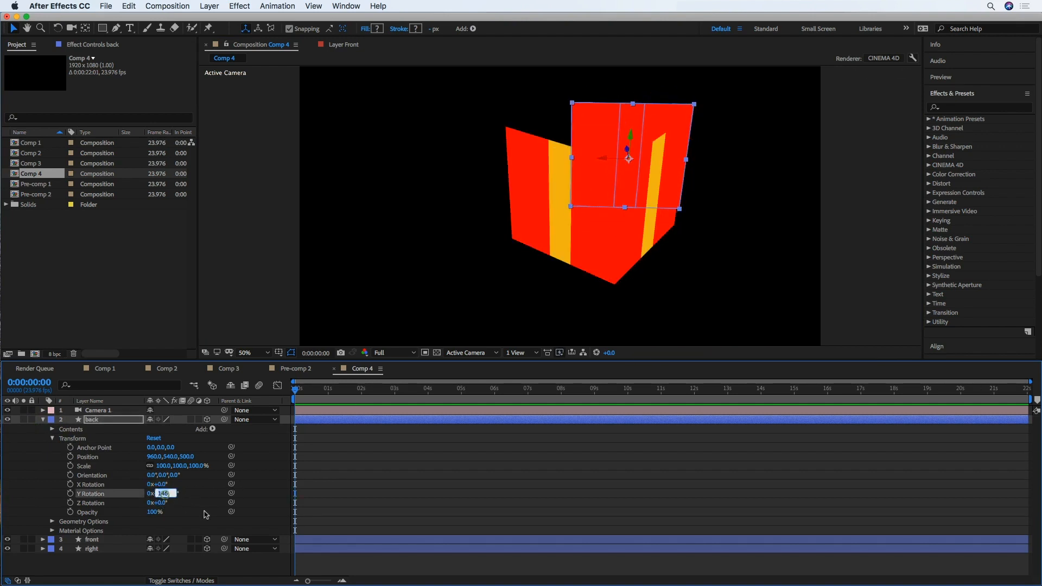
text(180)
key(Return)
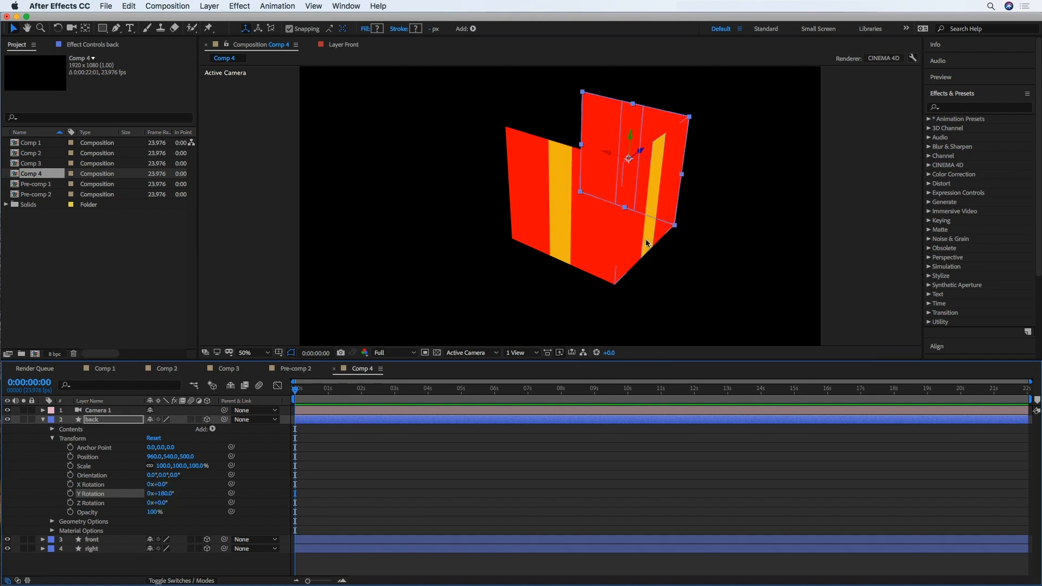
Duplicate the right layer and name the copy "left"
click(644, 241)
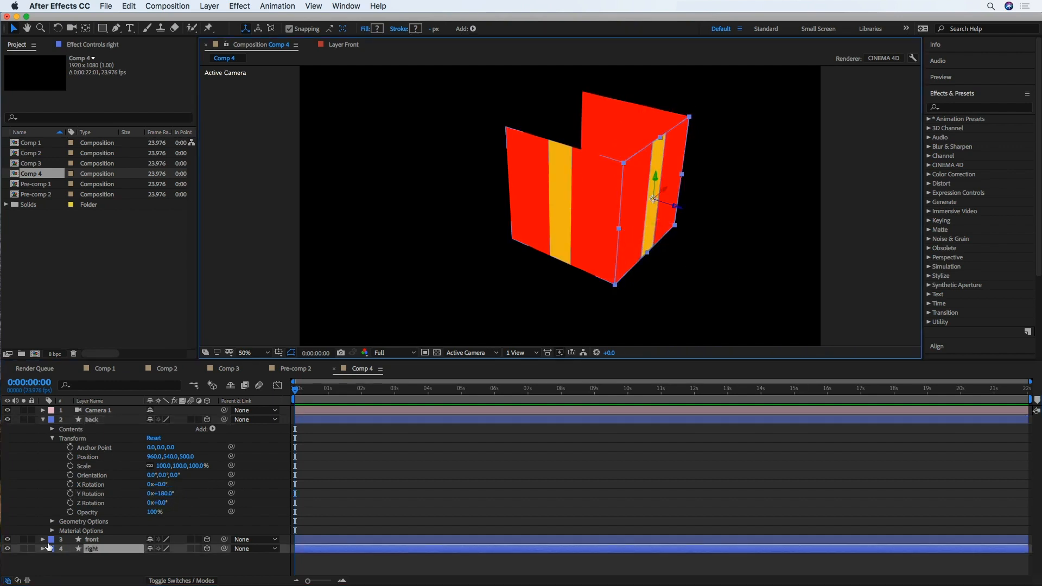
click(43, 419)
key(super+d)
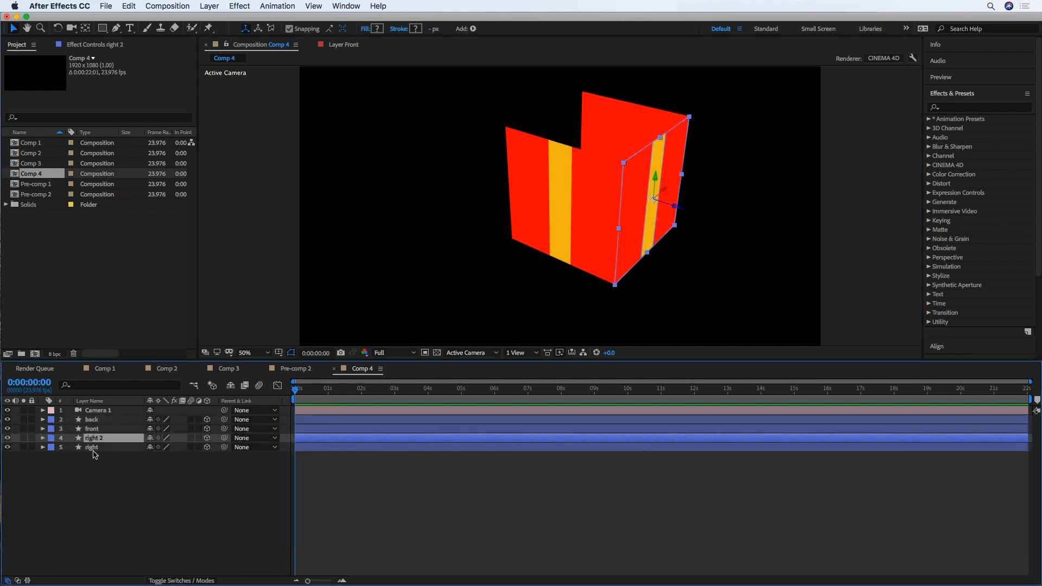
key(Return)
text(left)
key(Return)
Snap the left panel to the open left side of the box at Position 710, 540, 250 and set its Y Rotation to 90°
drag(629, 181, 510, 139)
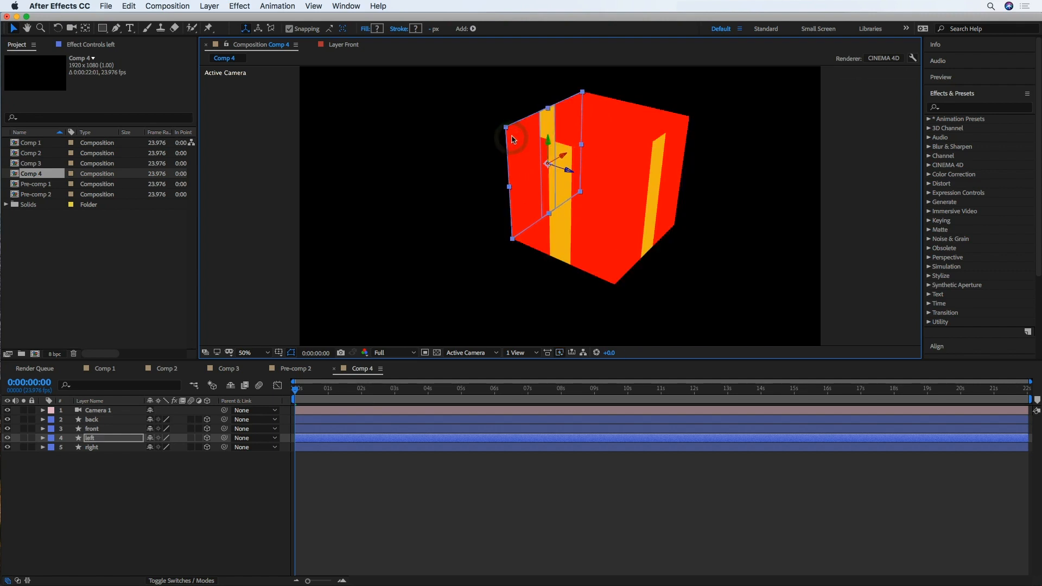
click(42, 438)
click(52, 456)
drag(159, 512, 256, 508)
click(160, 512)
text(90)
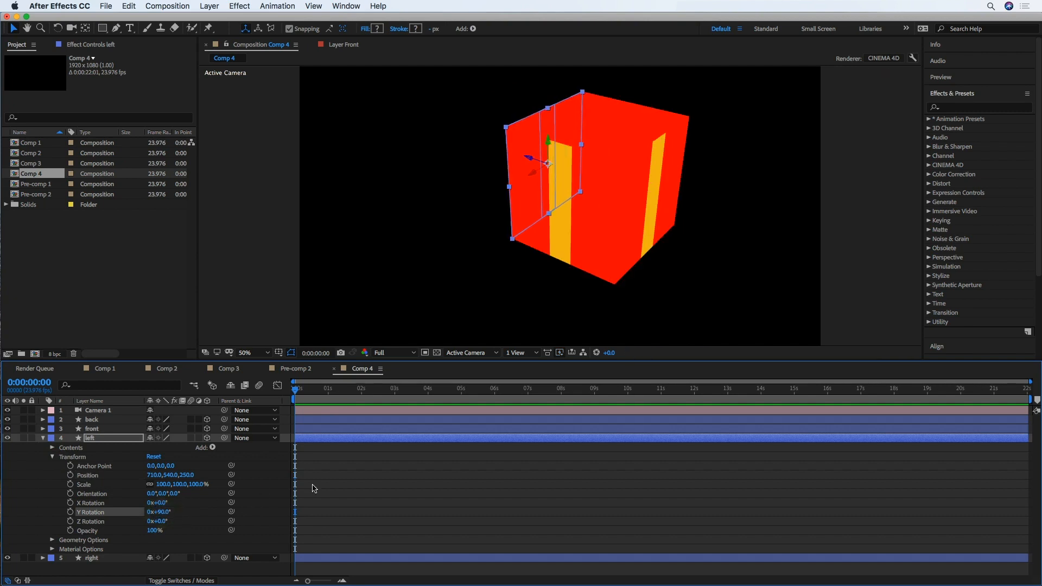
click(631, 188)
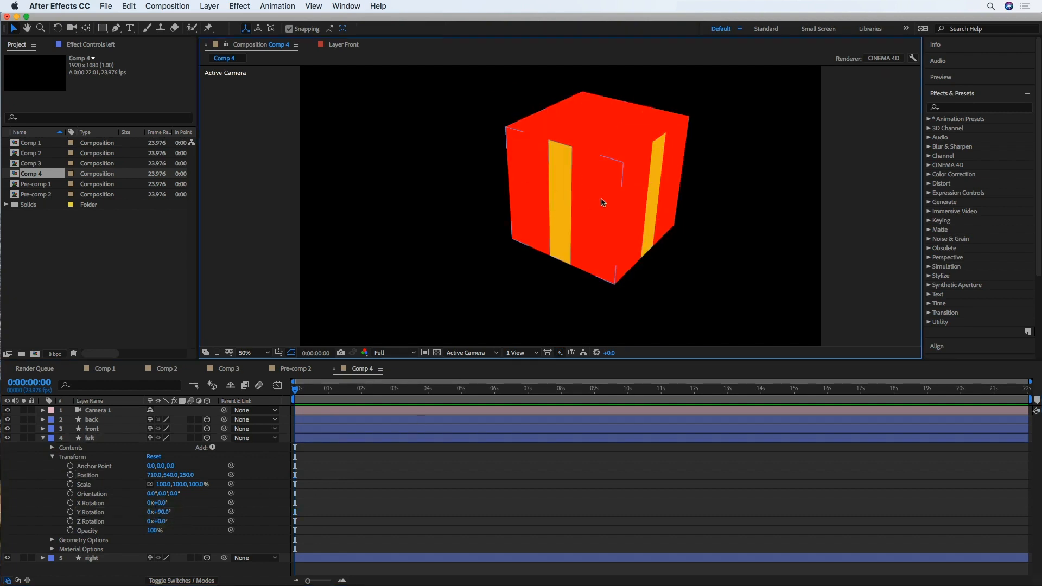
Add a white spot light with 100% intensity, 90° cone angle and 50% cone feather to the composition
drag(589, 220, 560, 240)
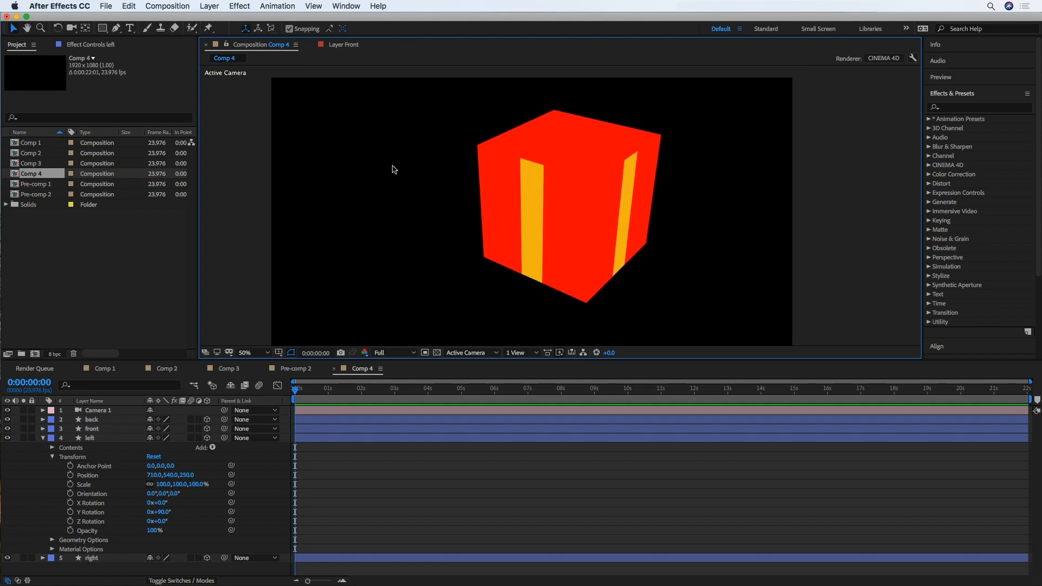
click(209, 6)
mouse_move(222, 21)
click(341, 44)
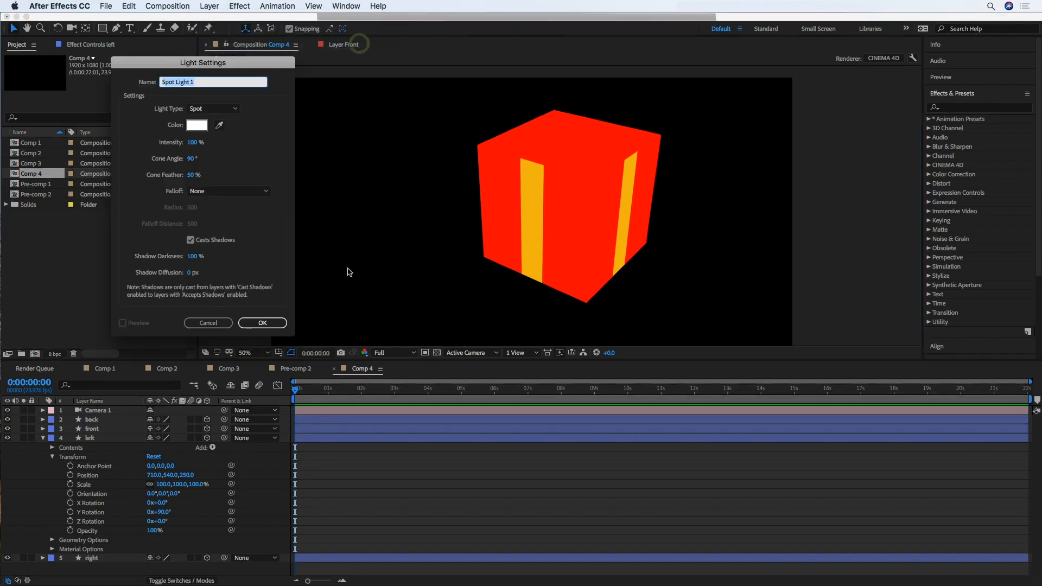
click(263, 322)
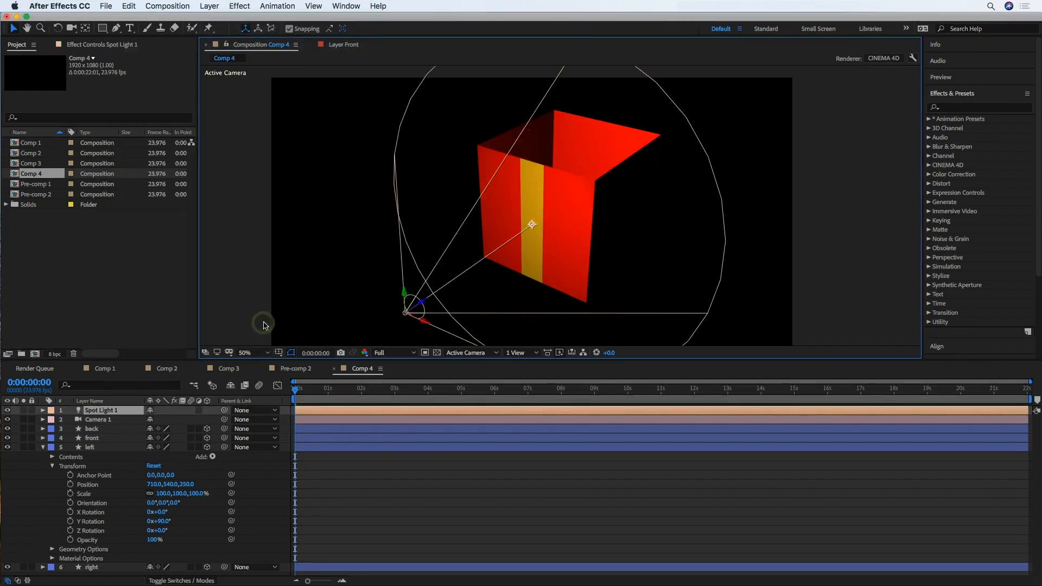
Move the spot light above and to the right of the box and aim its point of interest at the box
drag(405, 290, 400, 174)
key(comma)
drag(489, 203, 655, 253)
drag(666, 197, 576, 184)
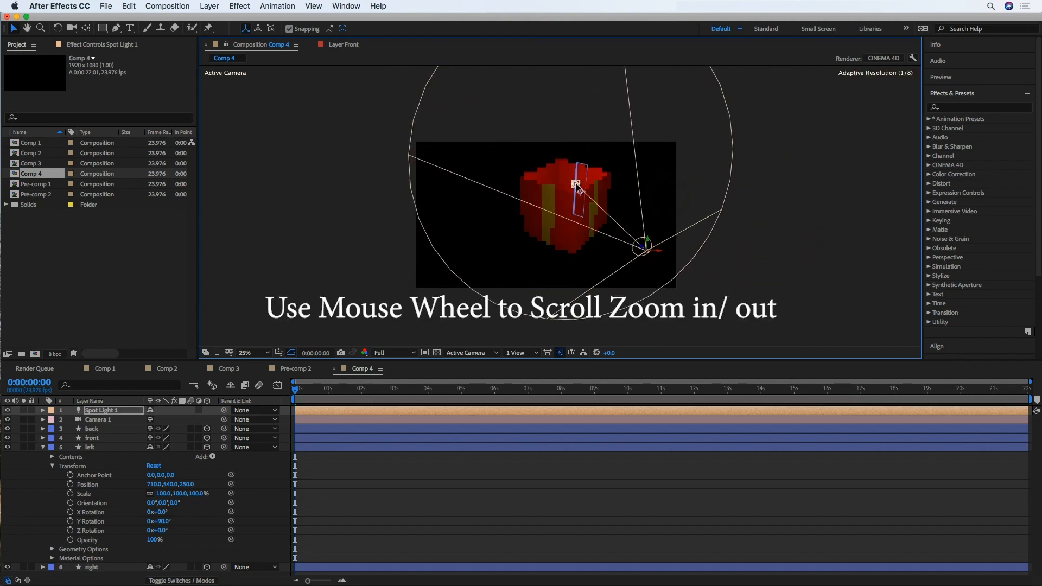
drag(647, 240, 656, 191)
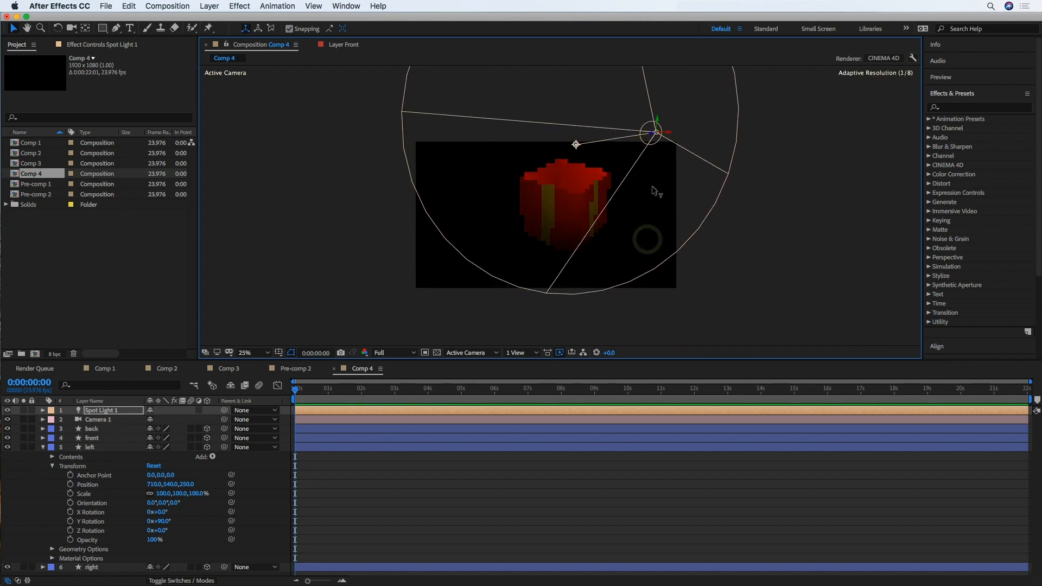
drag(576, 145, 566, 196)
click(736, 232)
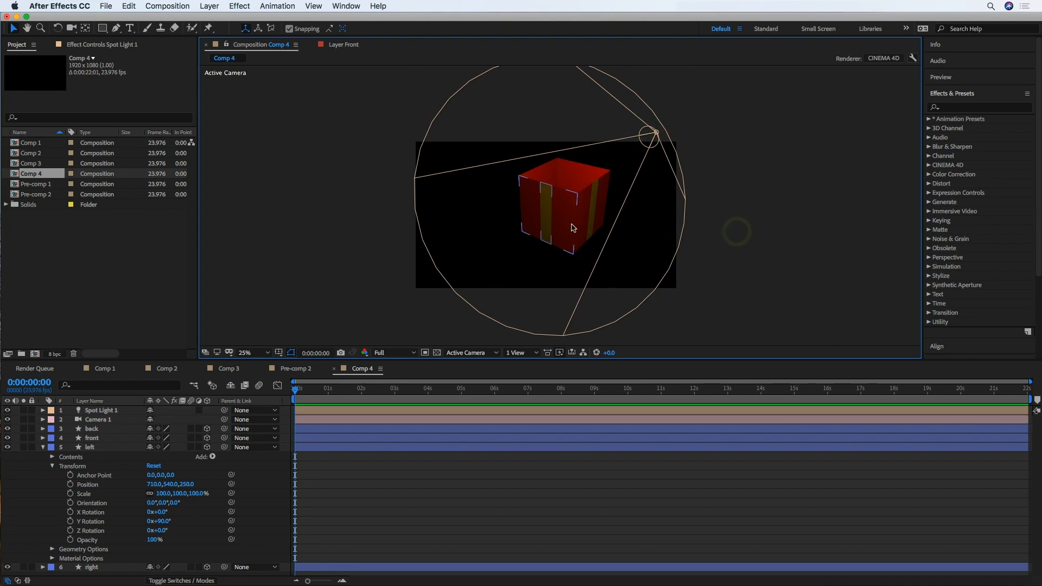
drag(513, 276, 472, 286)
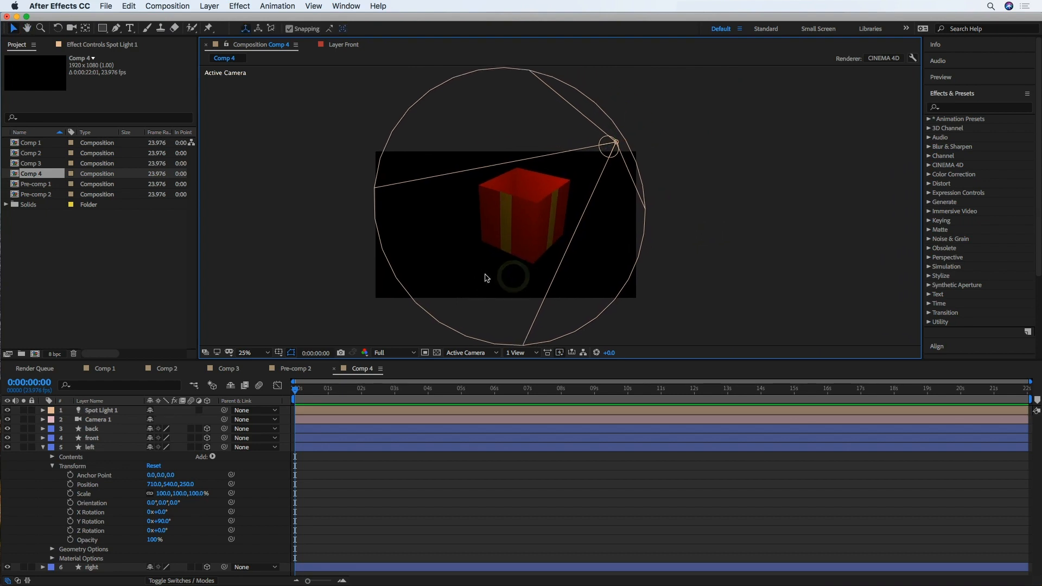
Orbit the camera slightly upward to look into the open top of the box
click(533, 194)
key(c)
mouse_move(528, 189)
mouse_down()
mouse_move(528, 209)
mouse_move(532, 172)
mouse_move(532, 190)
mouse_up()
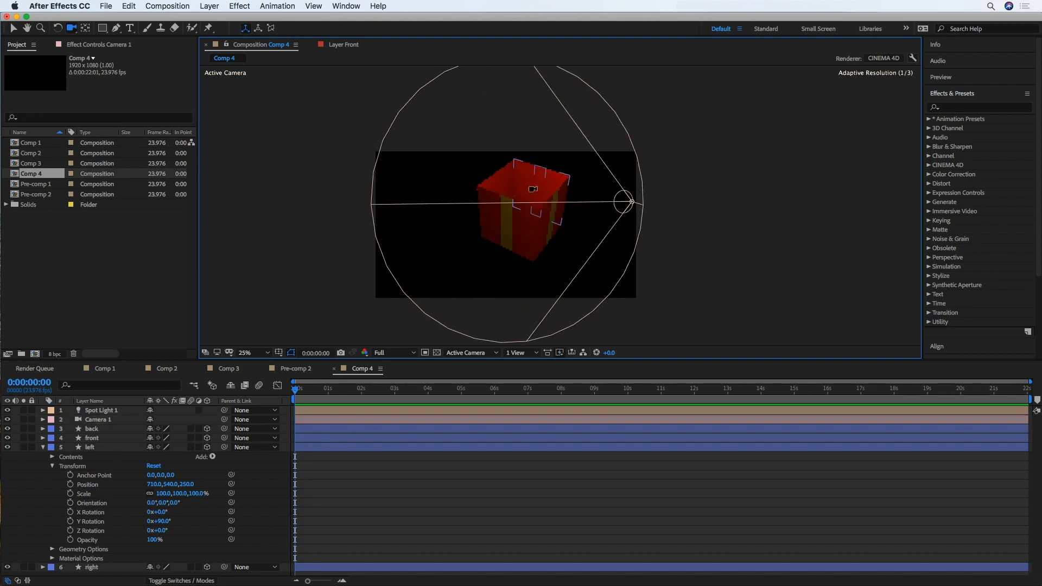
key(v)
Duplicate the front layer and name the copy "bottom"
click(522, 227)
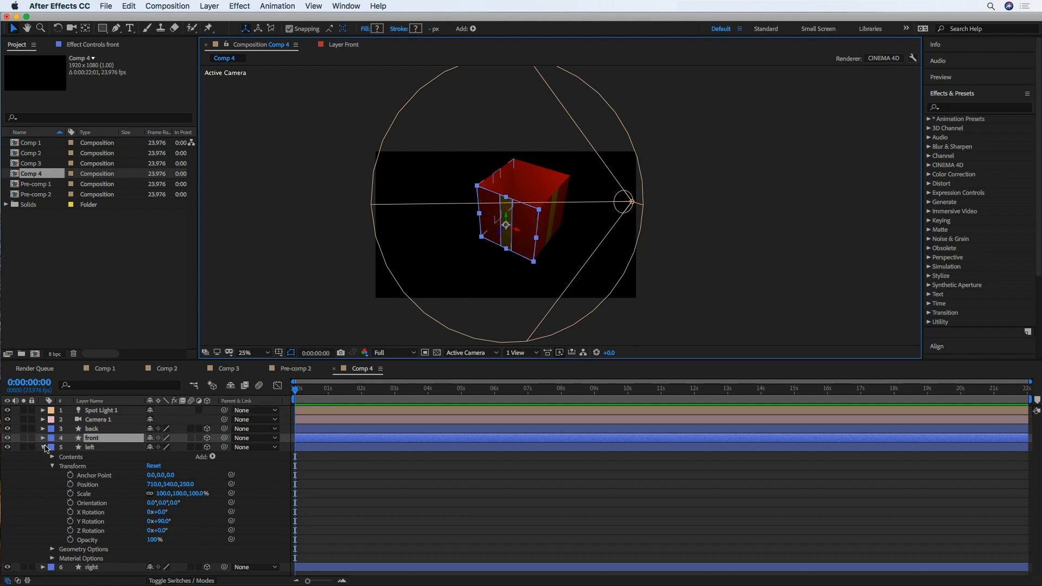
click(44, 447)
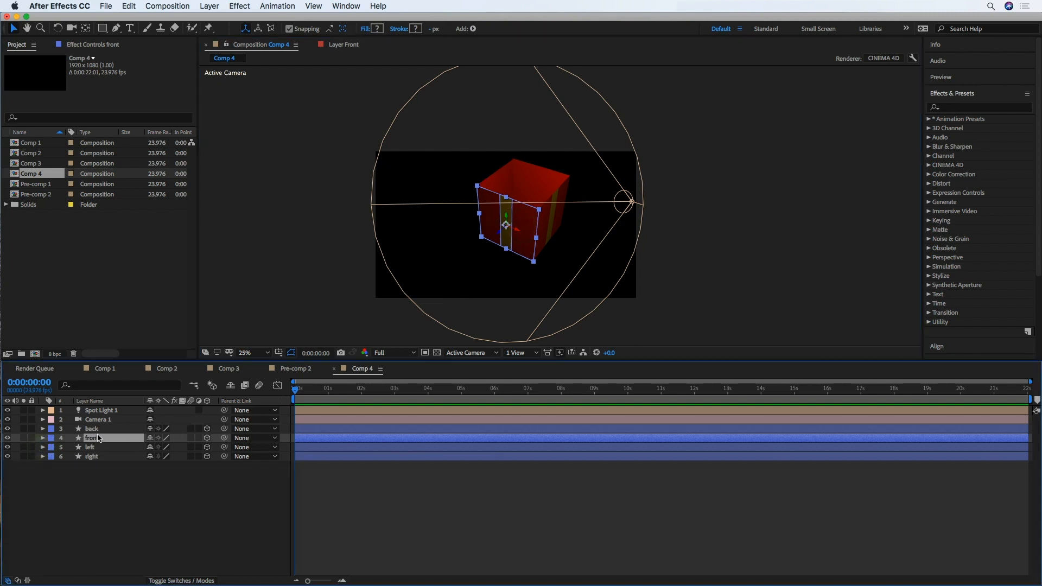
key(super+d)
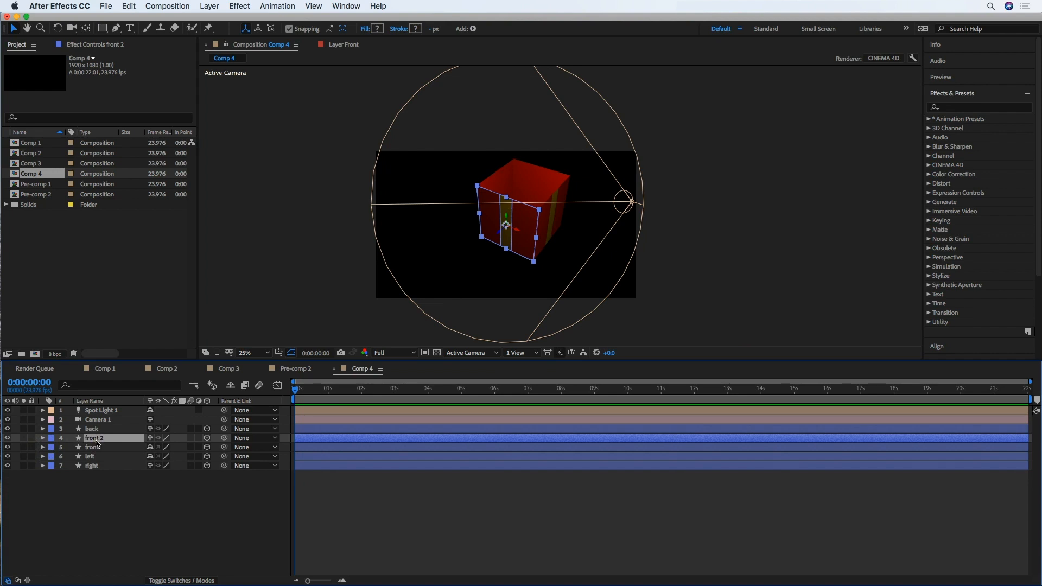
click(98, 439)
key(Return)
text(bottom)
key(Return)
Set the bottom panel's X Rotation to 90° and snap it to the box's lower edges at Position 960, 790, 250
click(43, 437)
click(52, 457)
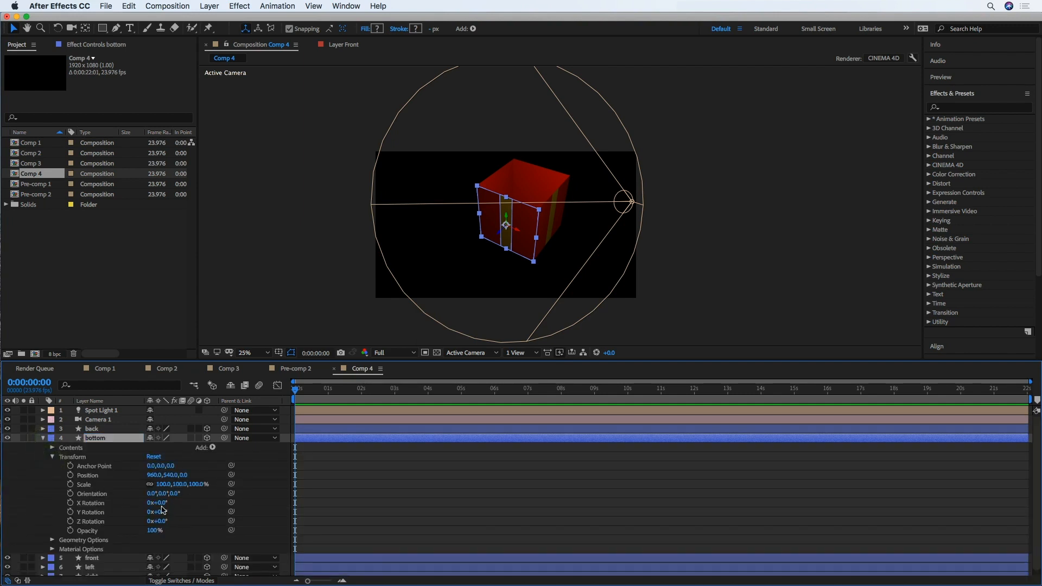
drag(161, 503, 200, 493)
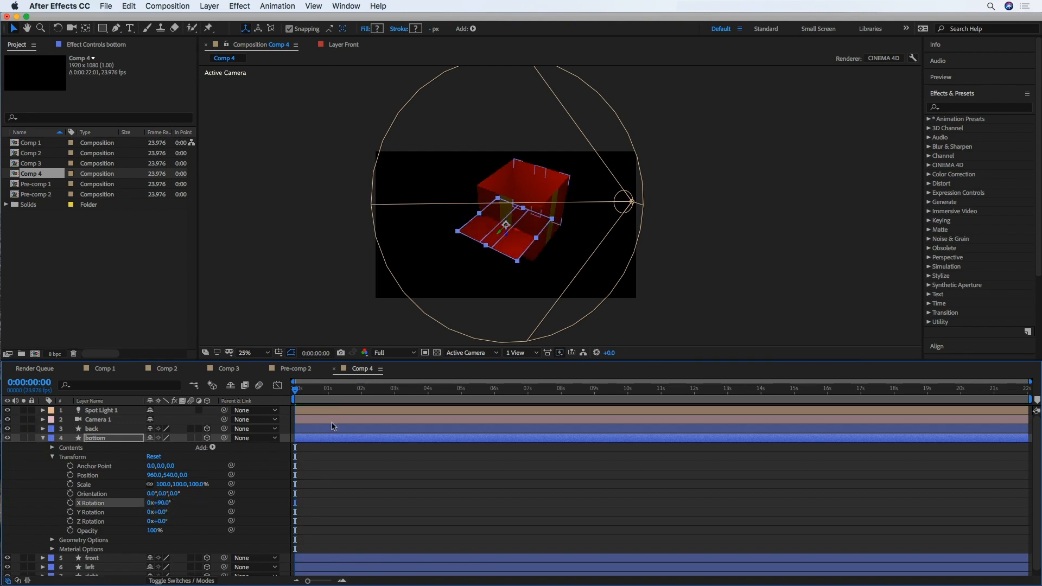
mouse_move(514, 251)
mouse_down()
mouse_move(533, 261)
mouse_move(524, 261)
mouse_up()
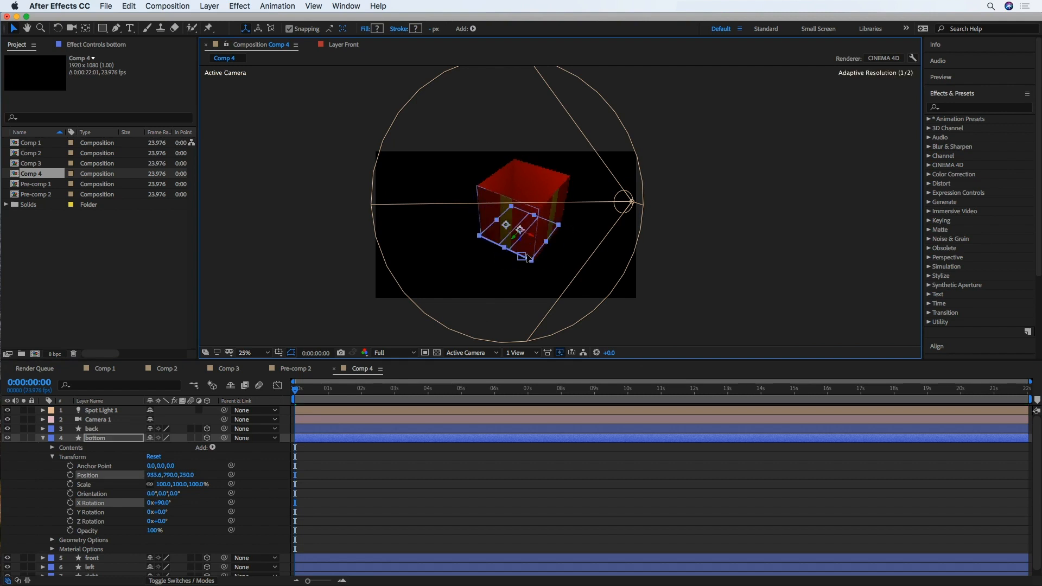
scroll(553, 258, up, 2)
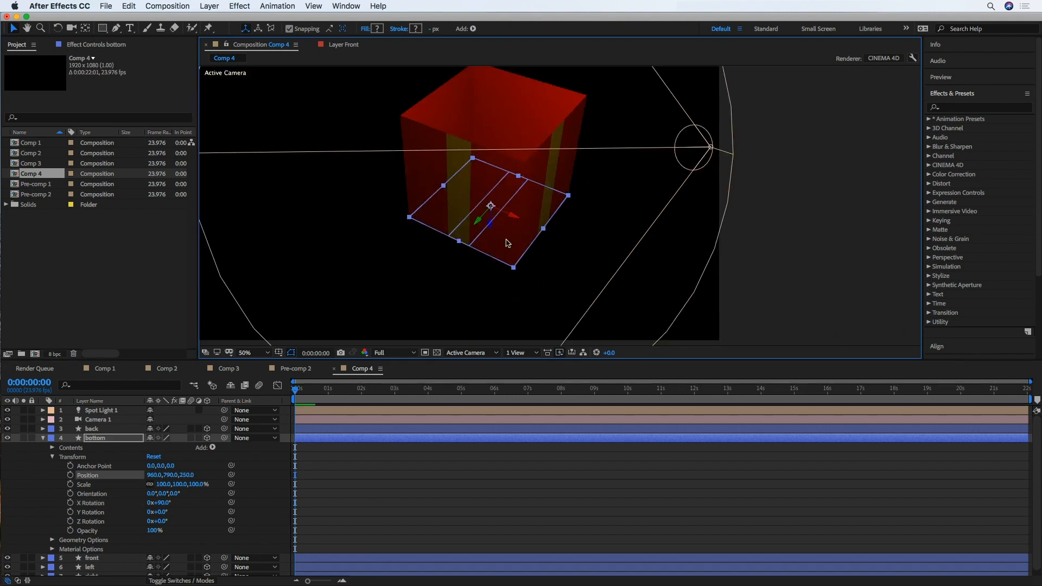
Orbit the camera a little to check the bottom panel's fit inside the box
click(486, 285)
key(c)
mouse_move(503, 136)
mouse_down()
mouse_move(495, 172)
mouse_move(495, 139)
mouse_move(500, 154)
mouse_up()
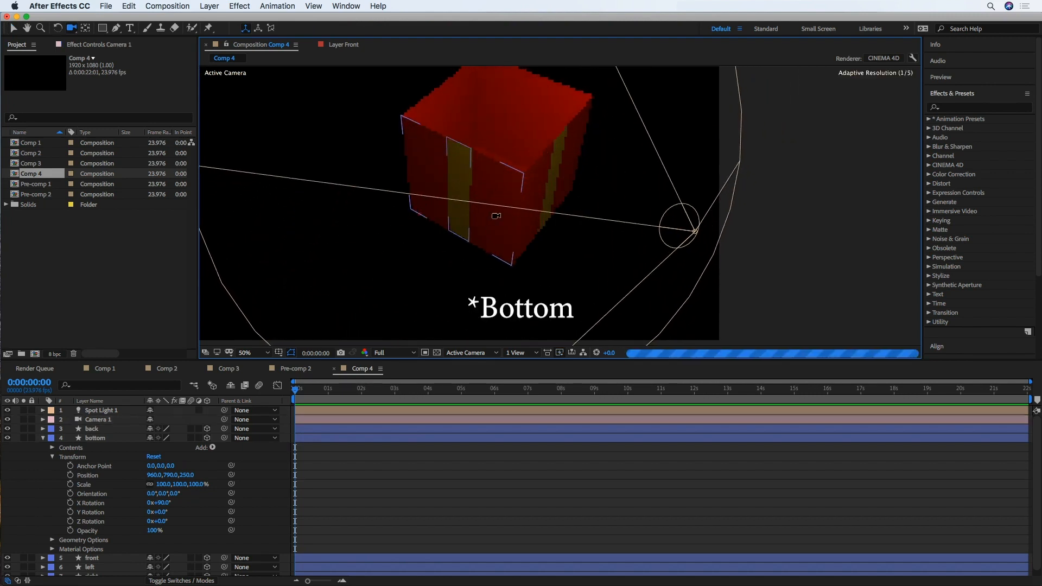
key(v)
Duplicate the bottom layer, name the copy "top" and snap it onto the upper edges of the box
click(44, 438)
click(96, 438)
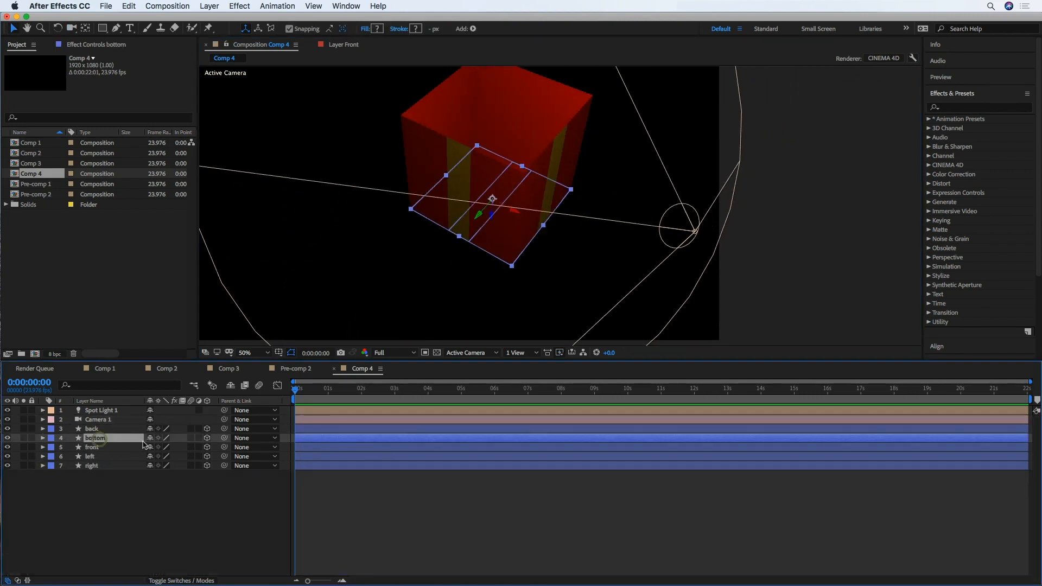
key(super+d)
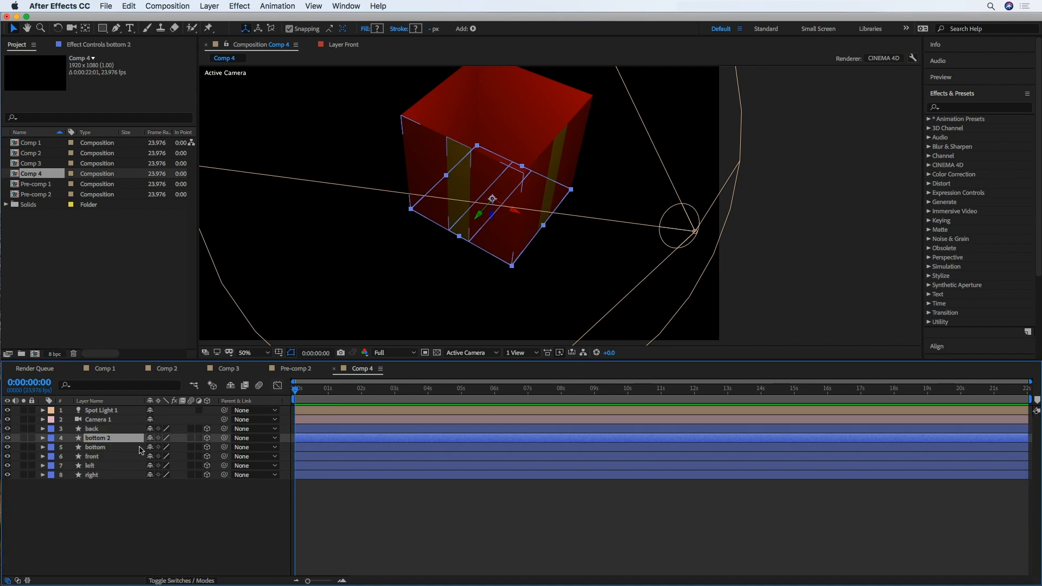
key(Return)
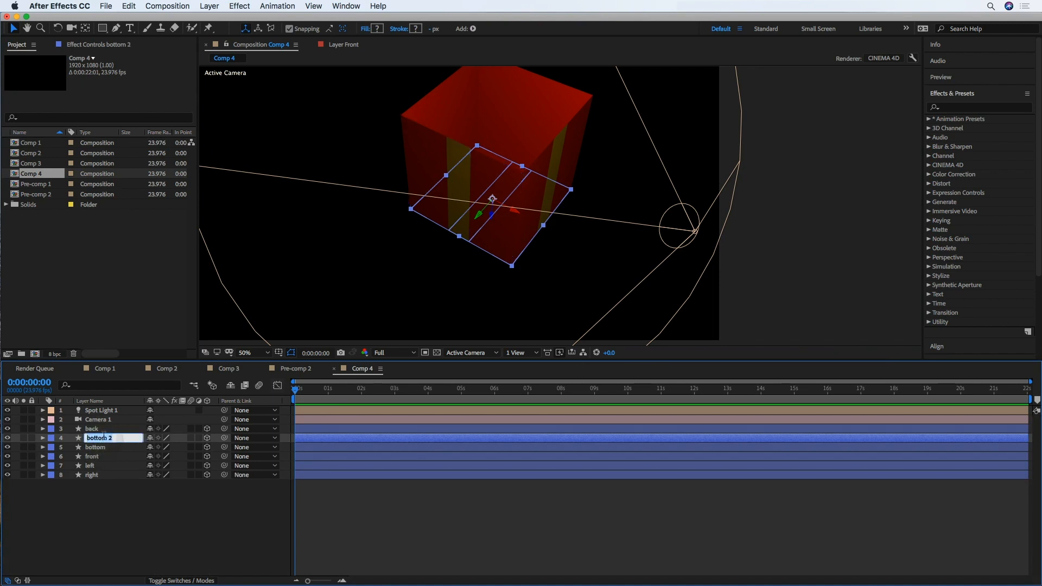
text(top)
key(Return)
drag(501, 251, 522, 165)
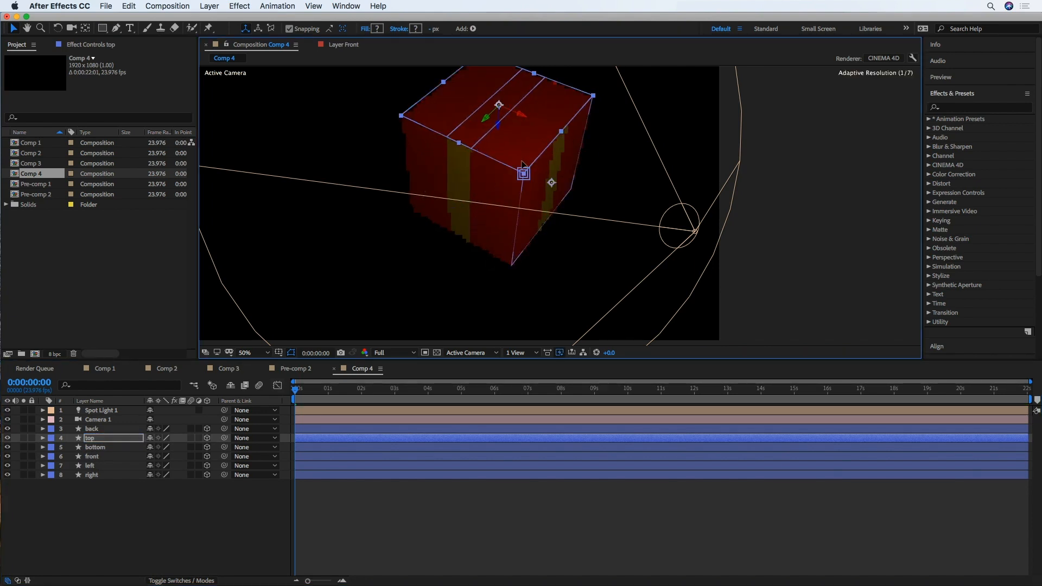
Set the top panel's X Rotation to -90° so its ribbon side faces outward
drag(470, 184, 449, 238)
click(43, 438)
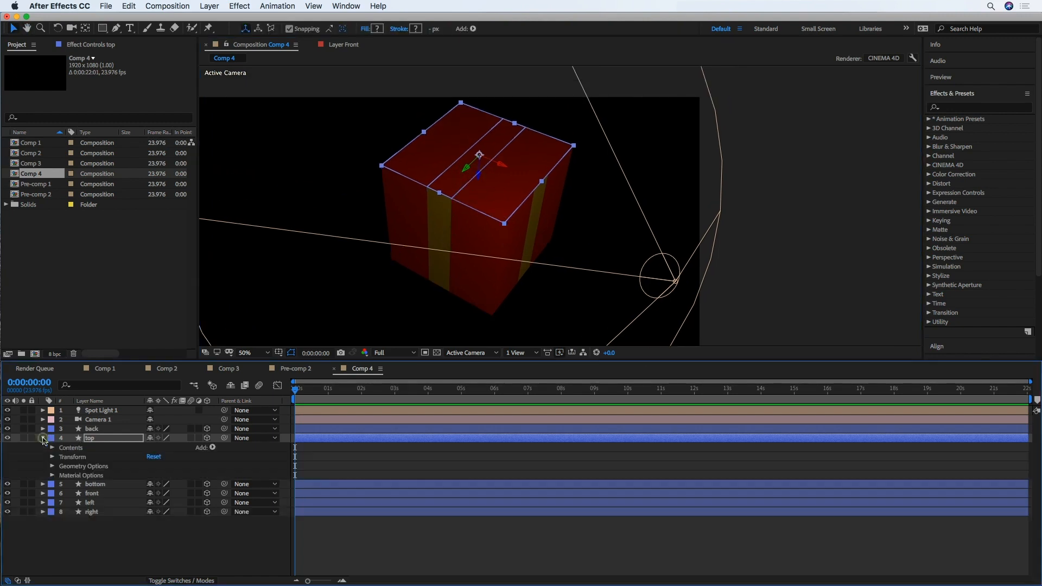
click(52, 457)
drag(161, 502, 142, 508)
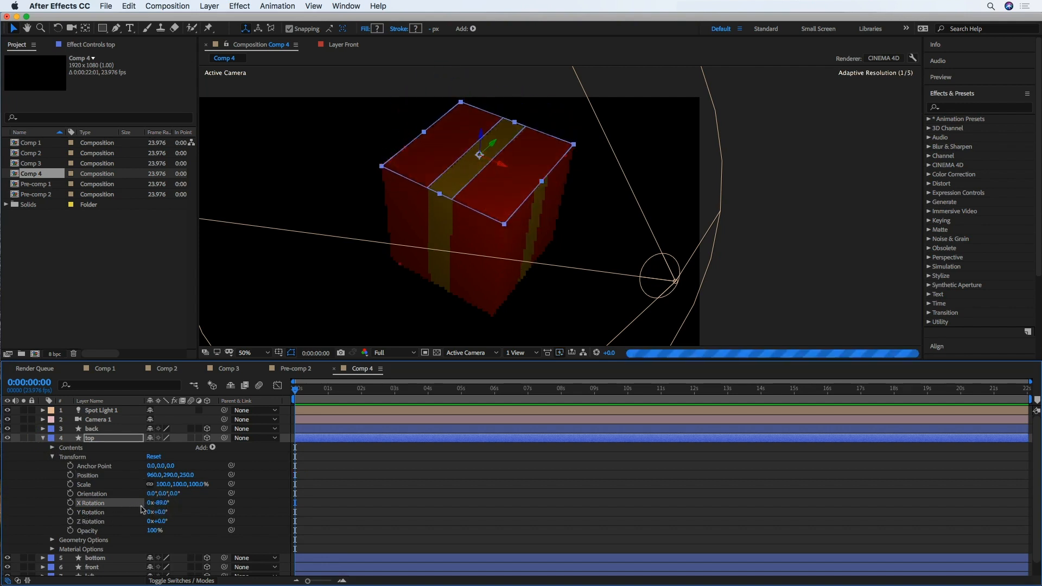
click(161, 502)
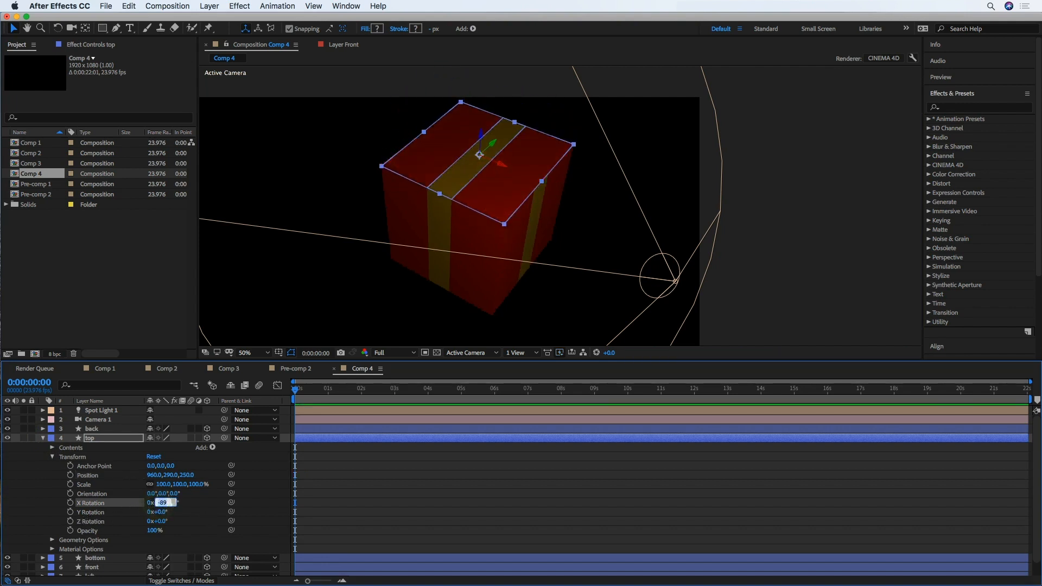
key(Return)
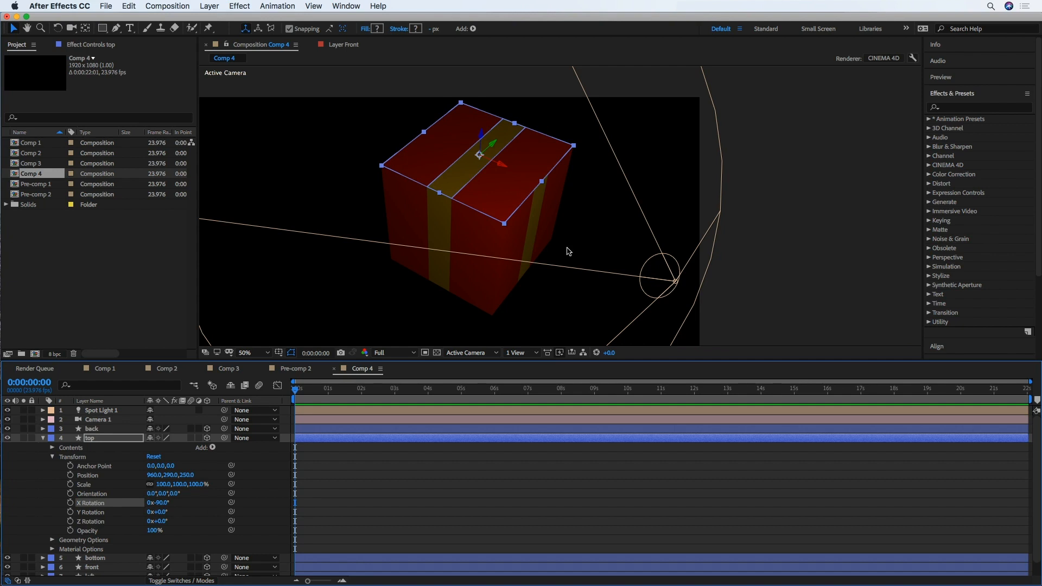
click(569, 251)
click(513, 188)
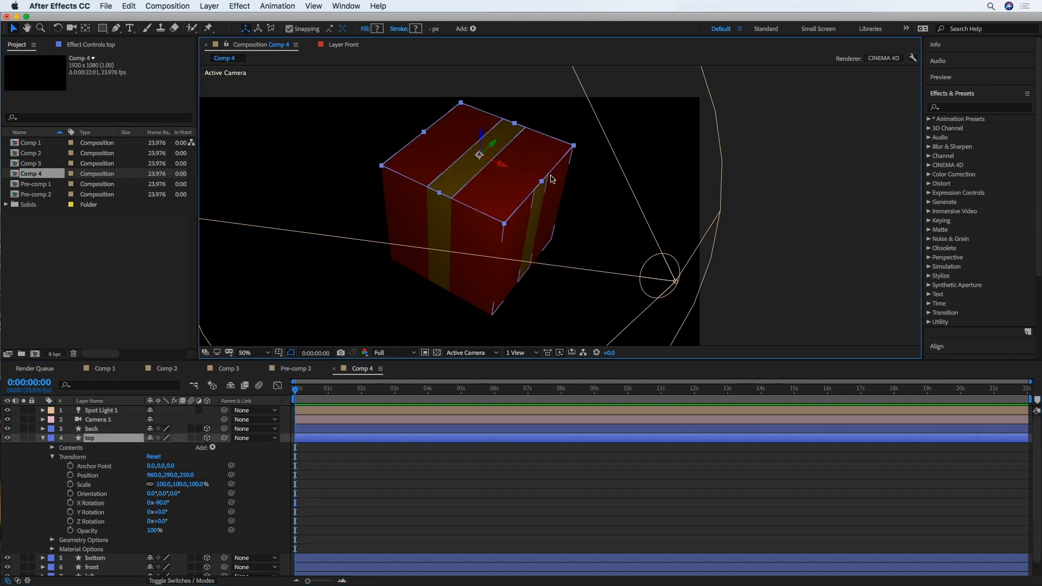
Duplicate the ribbon stripe's Rectangle Path 2 inside the top layer's contents
click(52, 457)
click(52, 447)
click(76, 457)
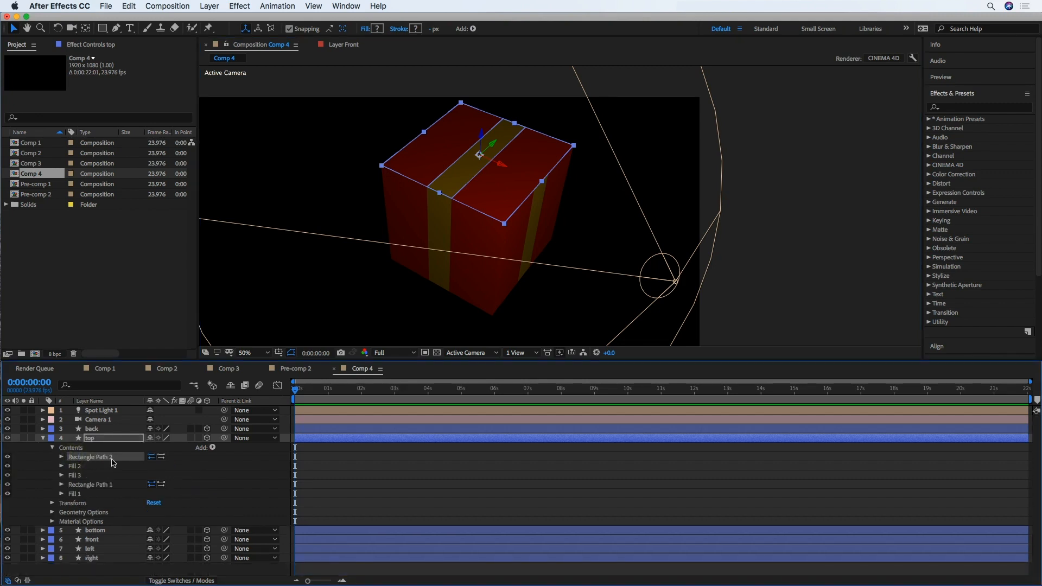
key(super+d)
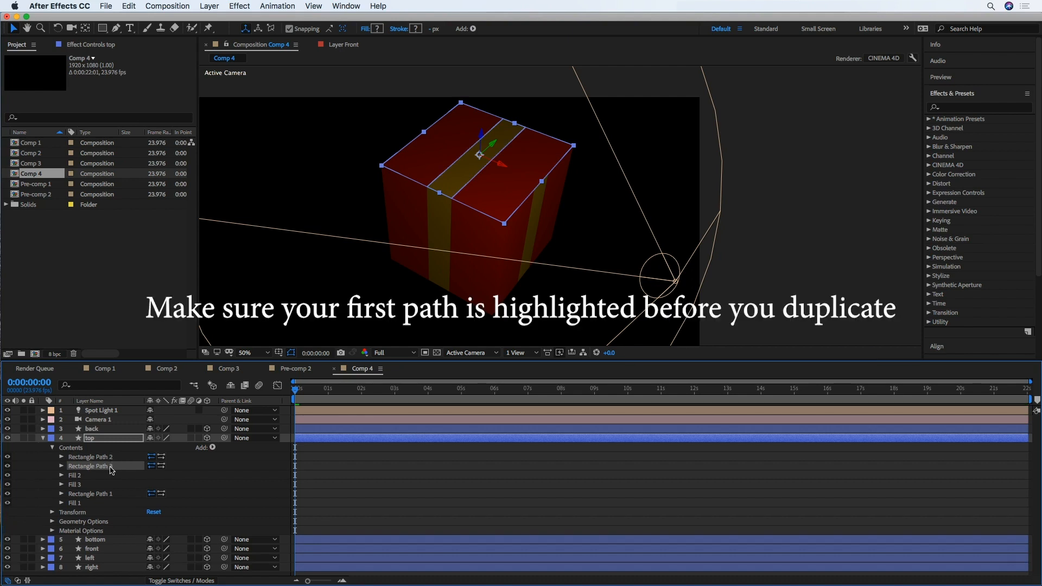
Set the duplicated stripe path's Size to 500, 100 so the ribbons cross on the top panel
click(61, 466)
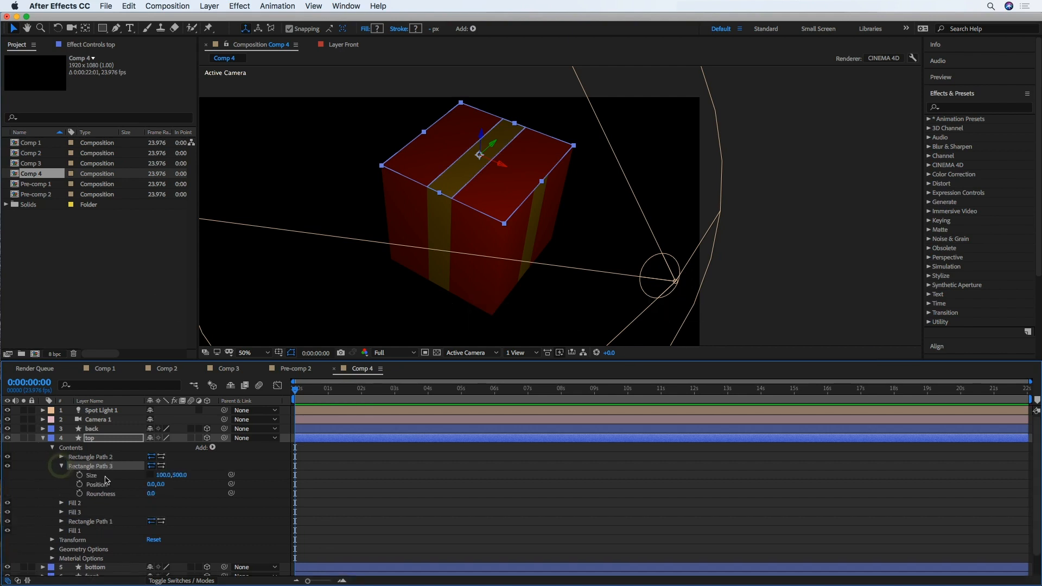
click(163, 475)
text(500)
key(Tab)
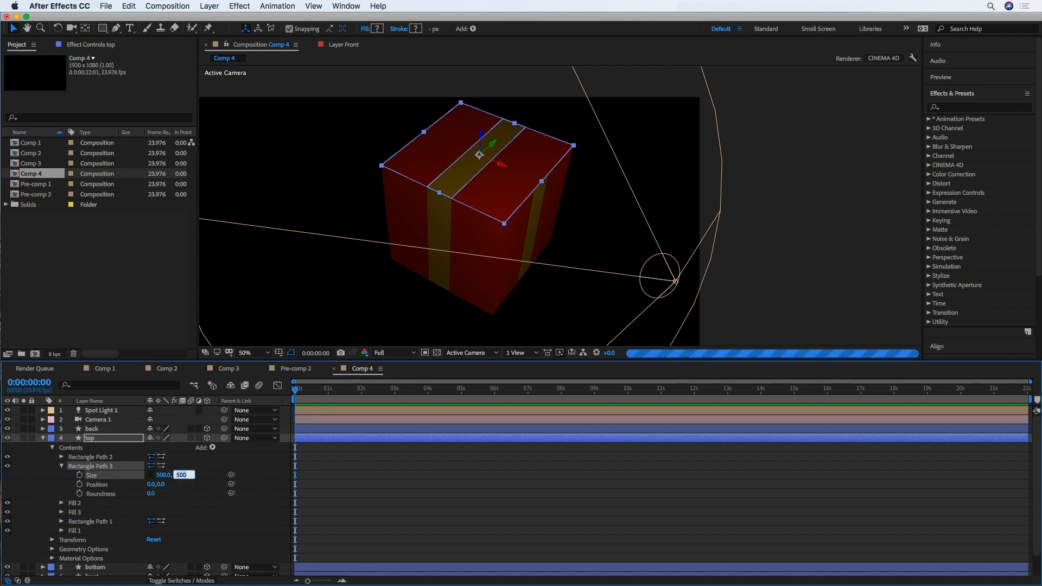
text(1)
key(Return)
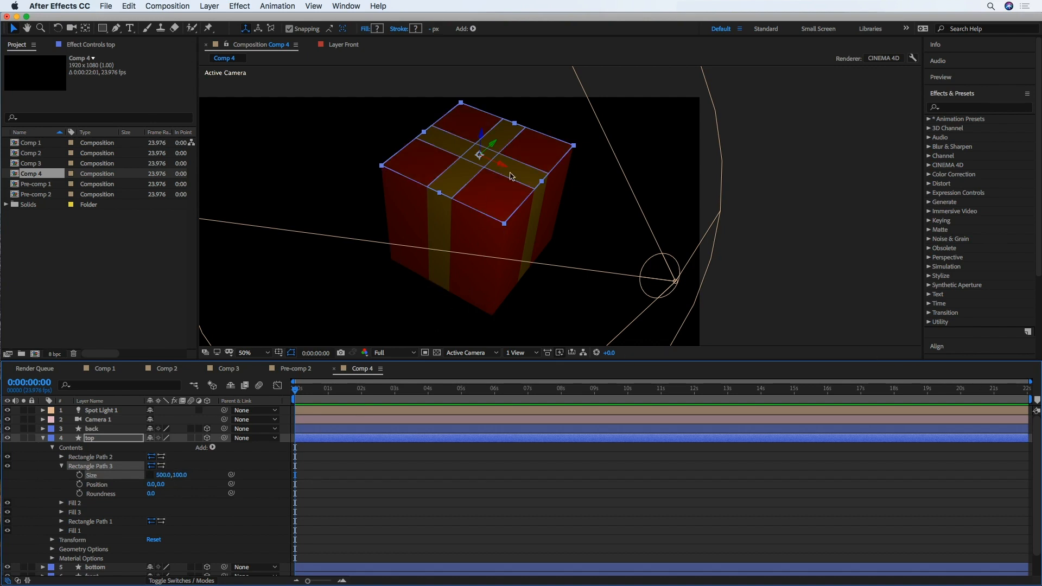
click(479, 192)
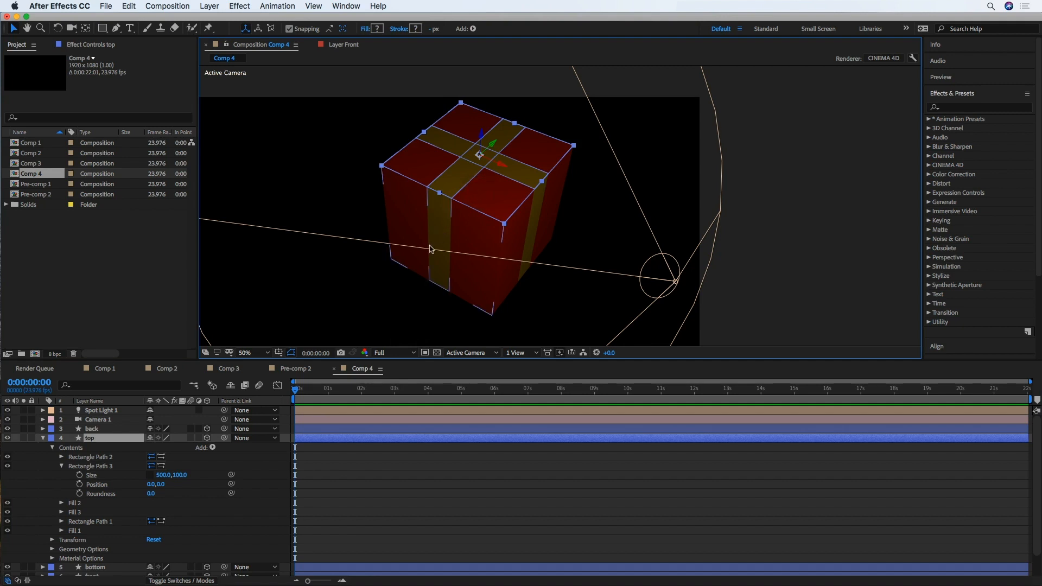
Scale the top panel to 102% on all axes
click(61, 466)
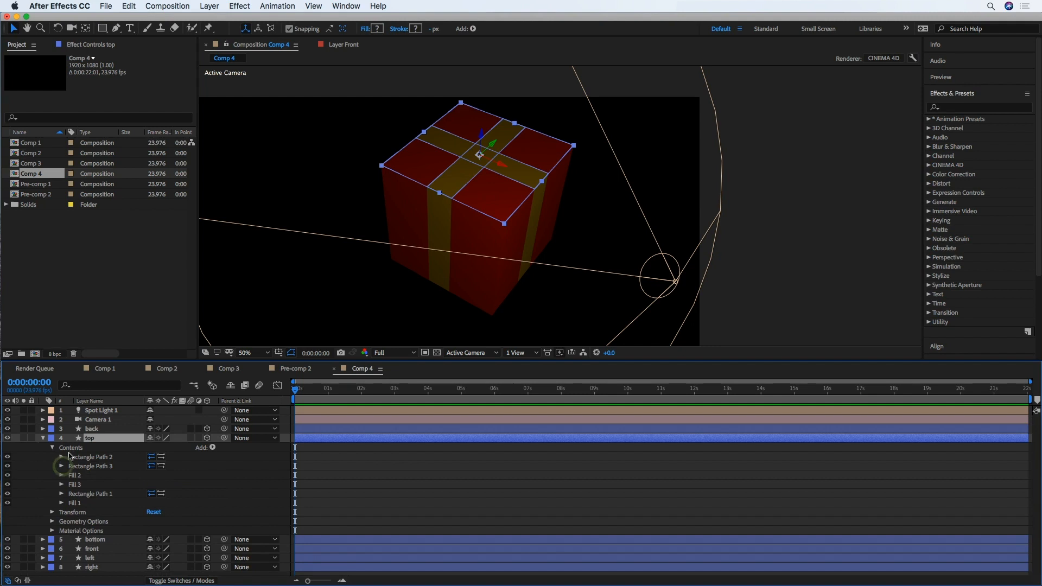
click(53, 512)
scroll(54, 516, down, 2)
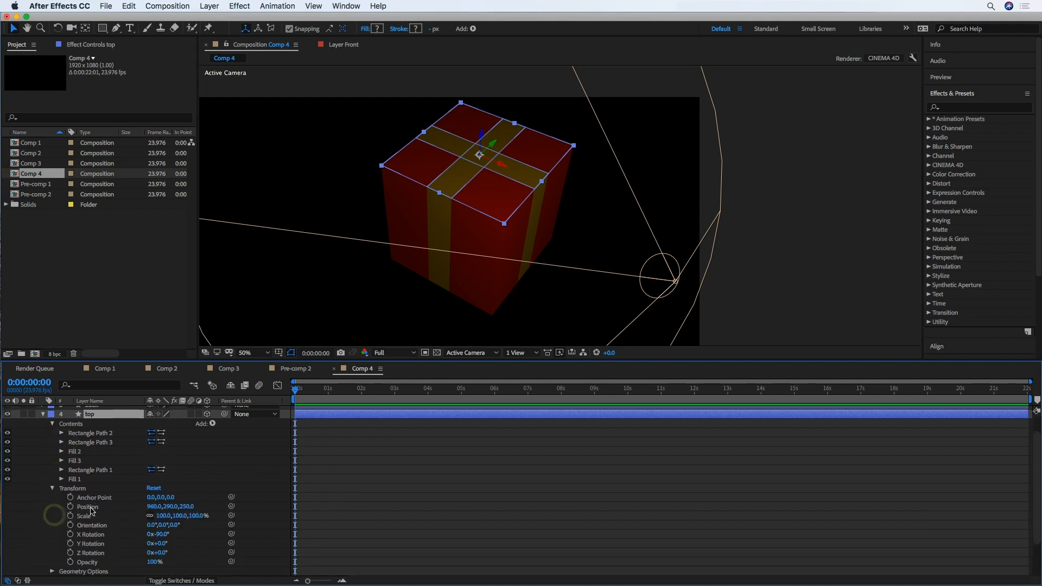
click(163, 507)
key(Up)
key(Up)
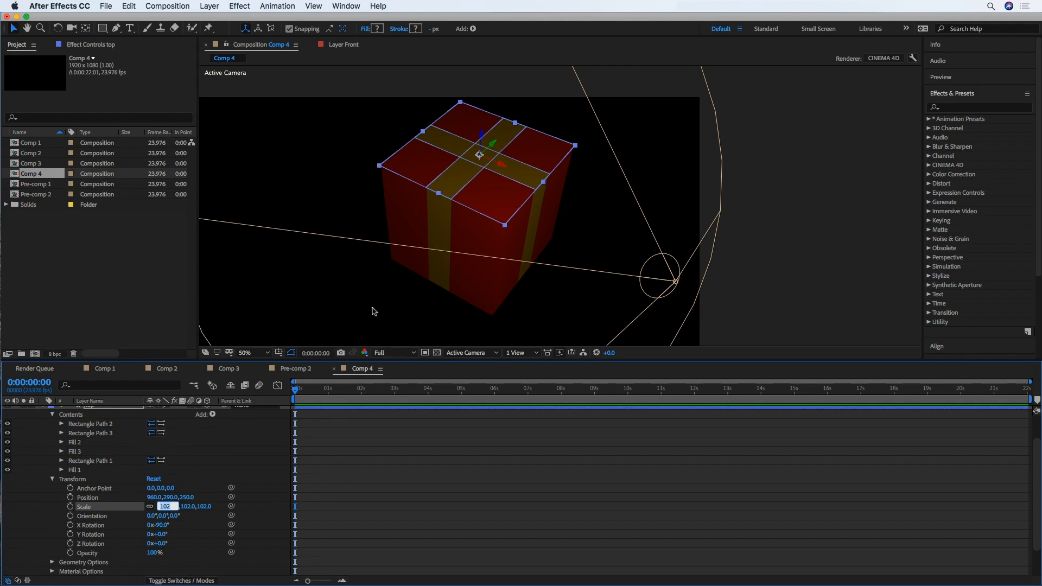
click(391, 299)
click(416, 170)
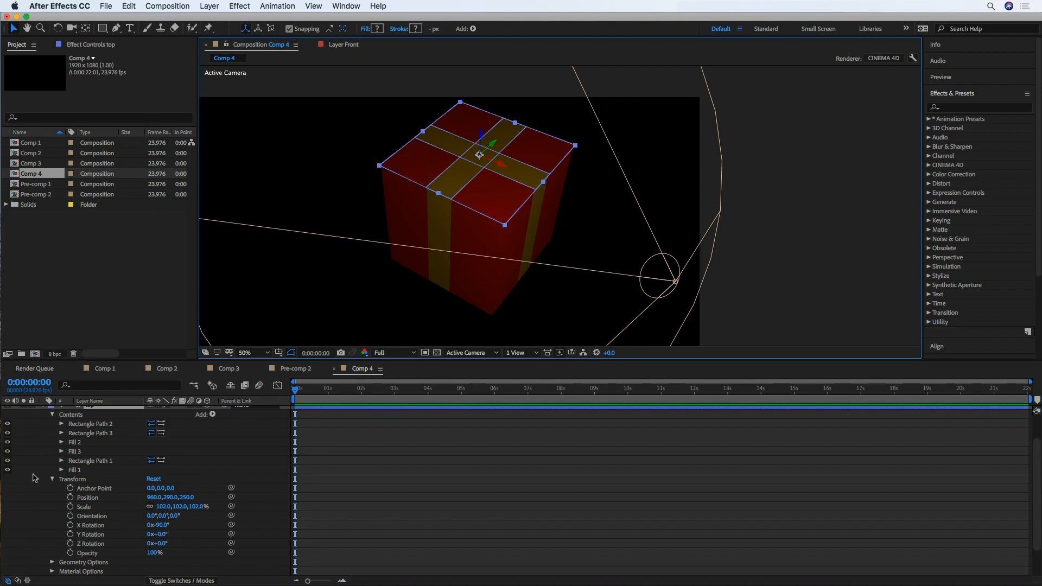
Collapse the top layer and hide the back, bottom, front, left and right layers
click(52, 479)
click(42, 439)
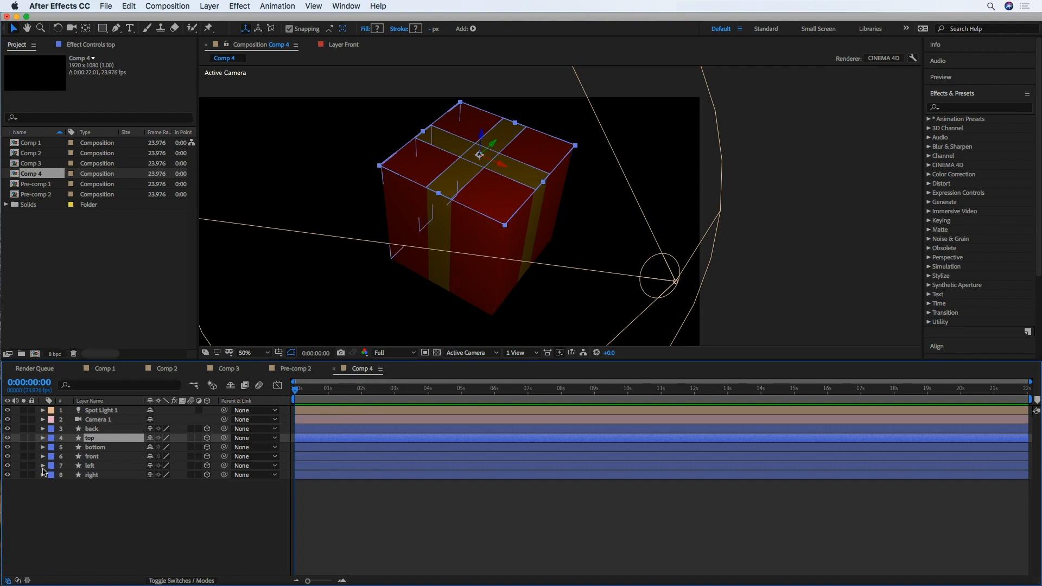
drag(8, 479, 10, 450)
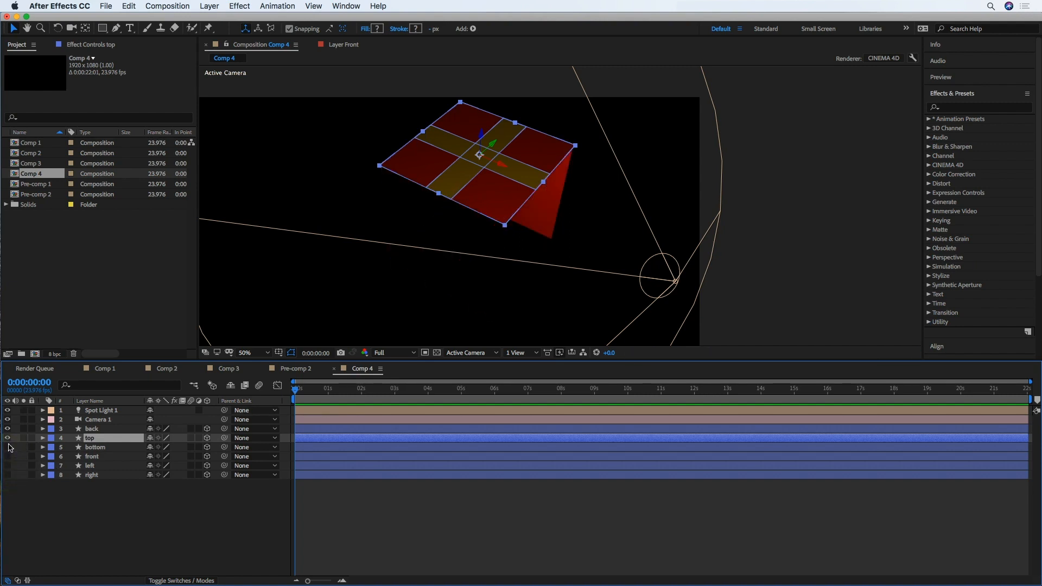
click(486, 197)
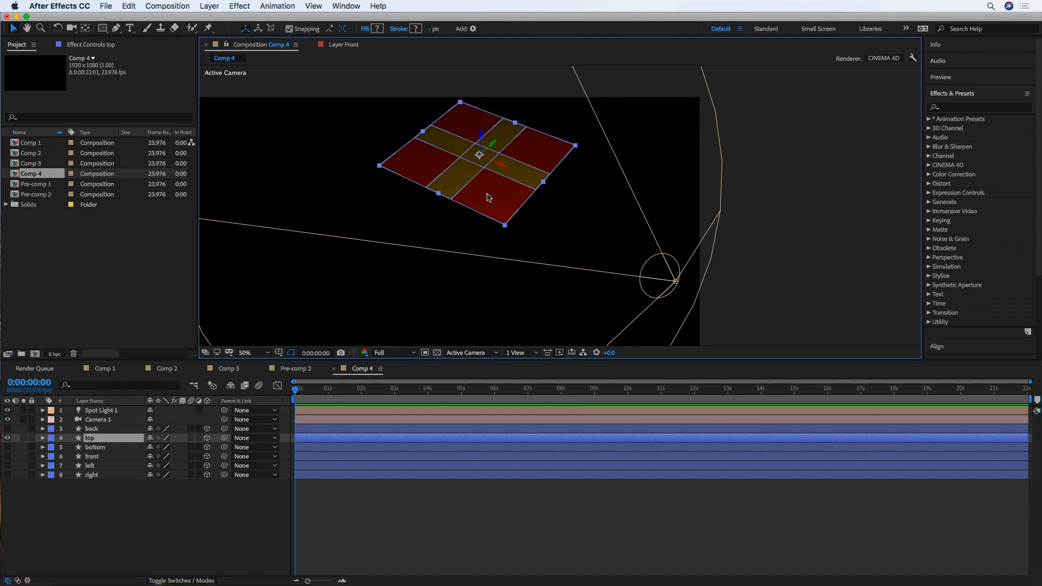
Duplicate the top layer and name the copy "lid front"
click(107, 439)
key(super+d)
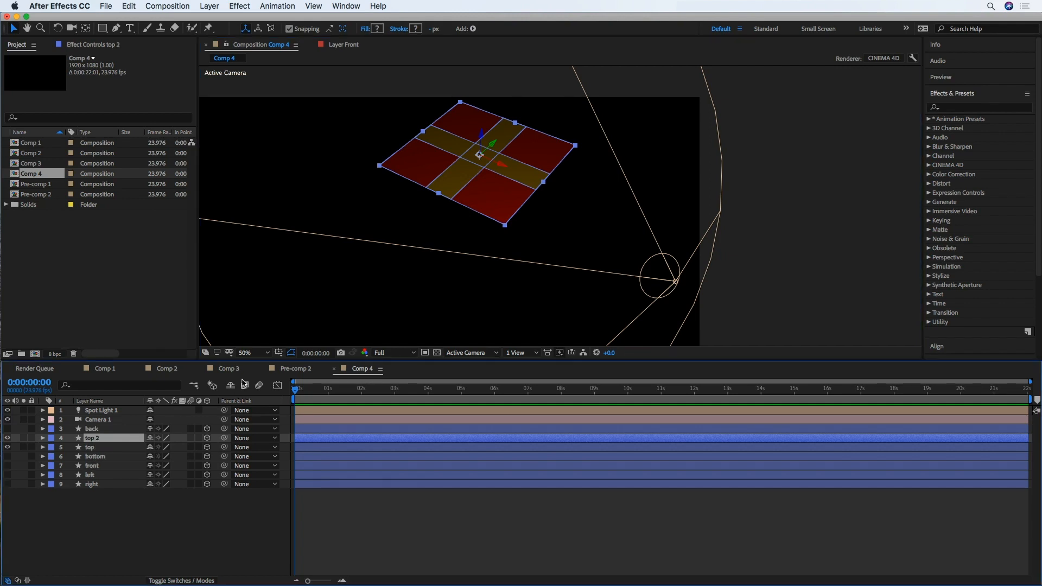
key(Return)
text(lid front)
key(Return)
Set the lid front panel's X Rotation to 0° so it stands upright
click(44, 438)
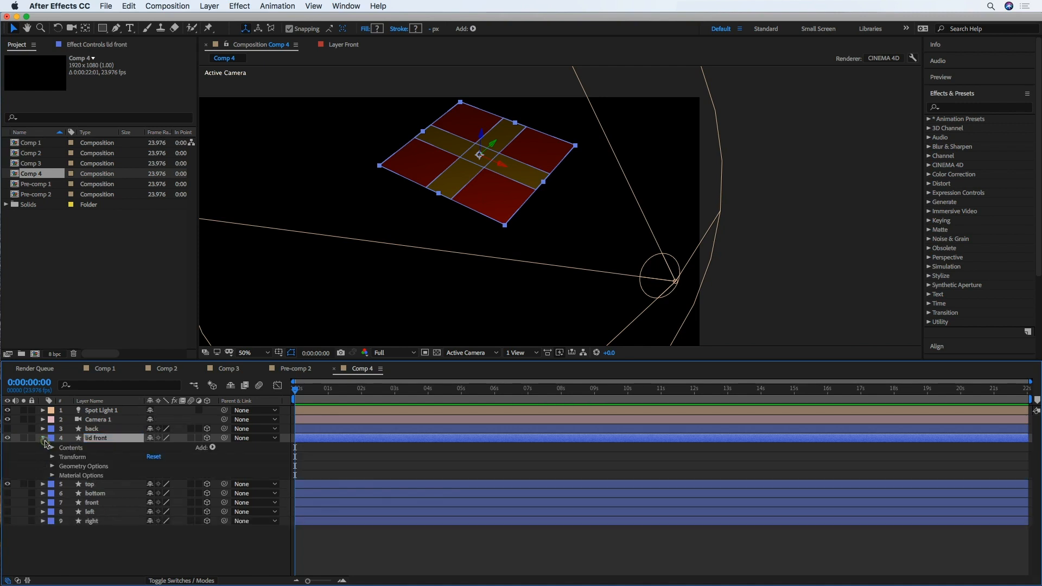
click(53, 458)
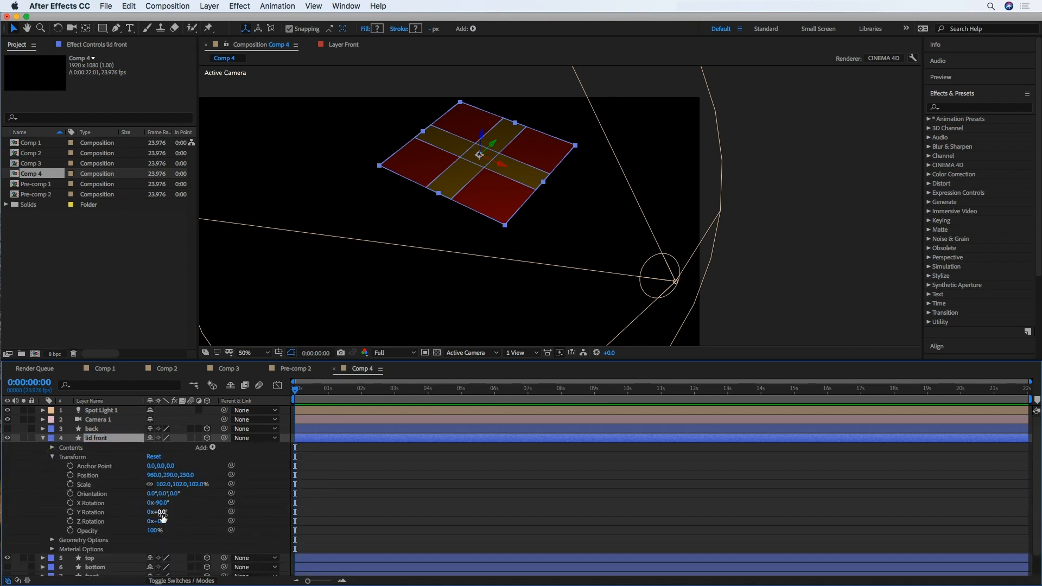
drag(162, 503, 211, 500)
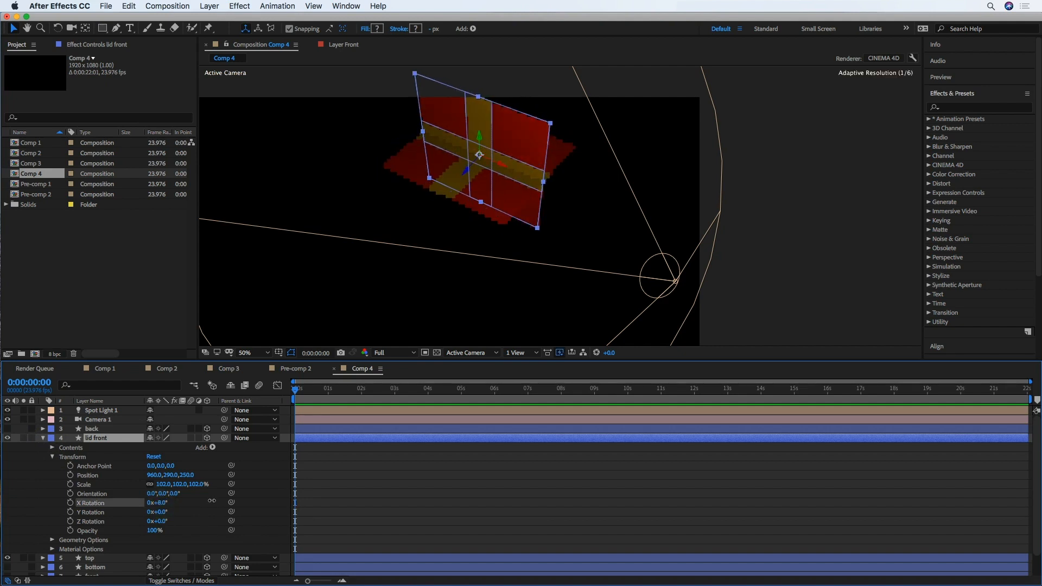
click(164, 503)
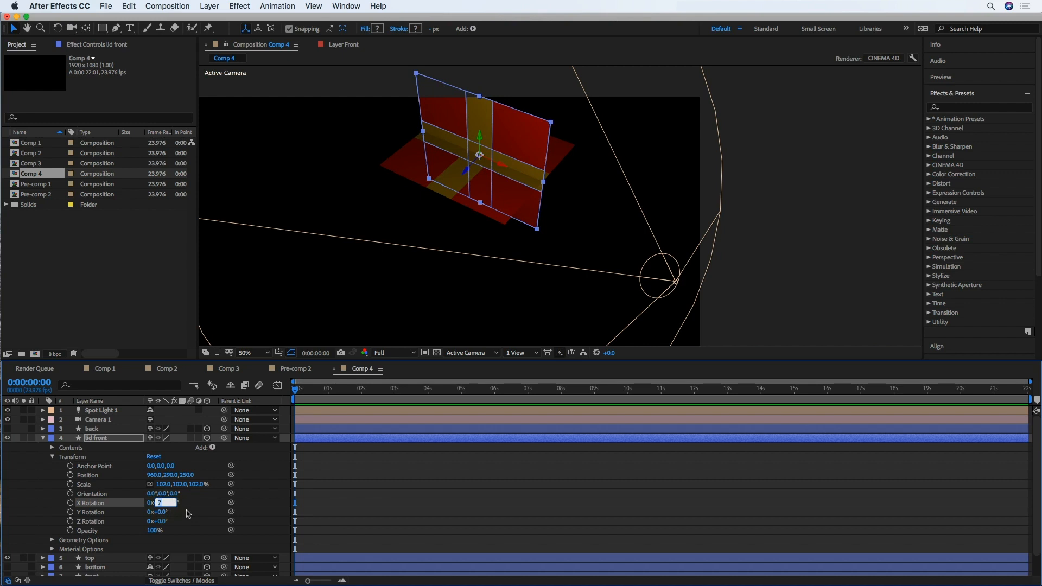
key(Return)
Snap the lid front panel to the top panel's front edge at Position 960, 545, -5
drag(544, 129, 491, 236)
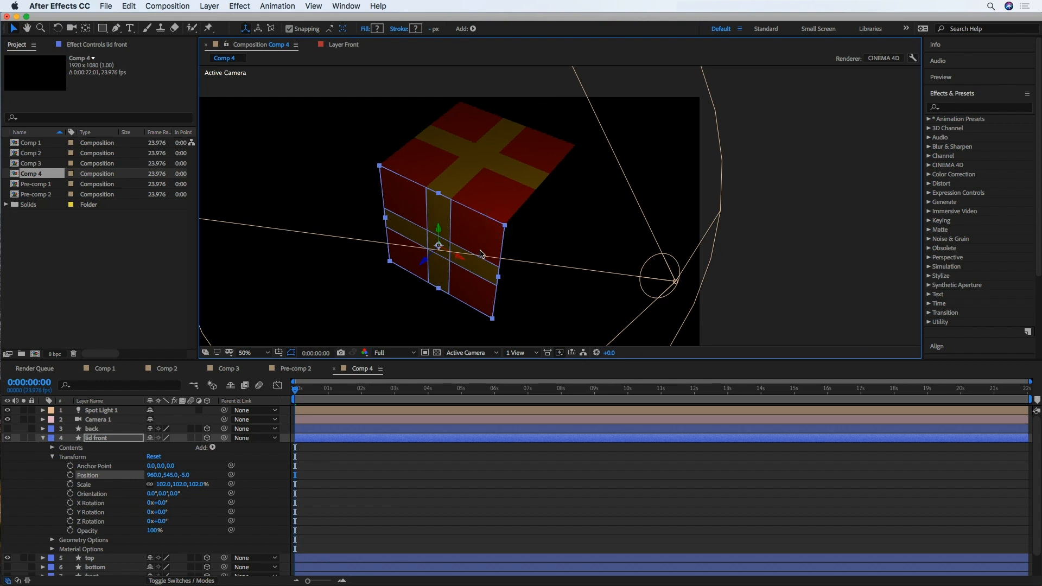
click(528, 248)
click(479, 246)
click(475, 266)
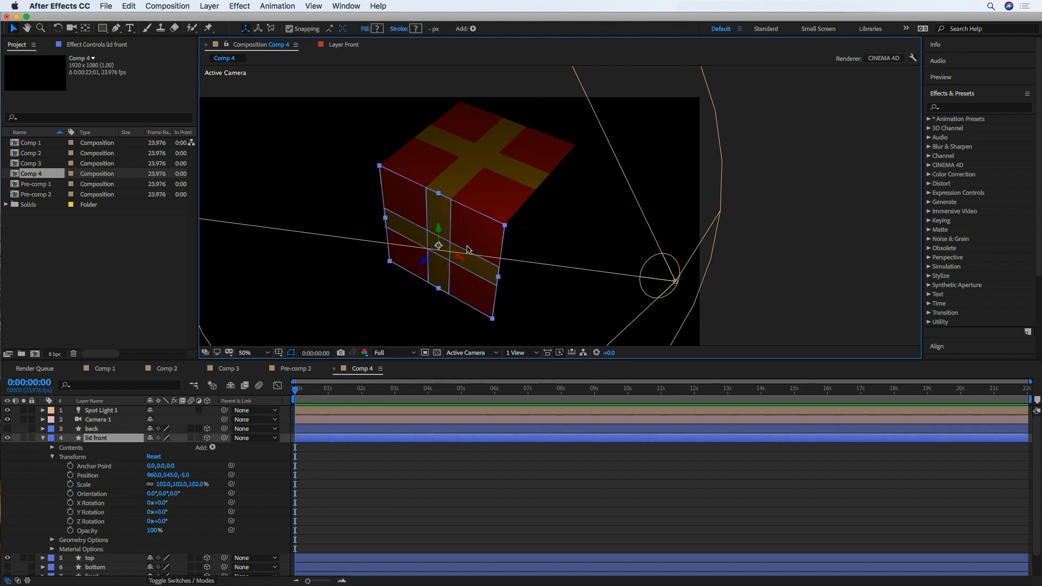
Delete the horizontal ribbon stripe, Rectangle Path 3, from the lid front layer's contents
click(53, 457)
click(52, 447)
click(87, 467)
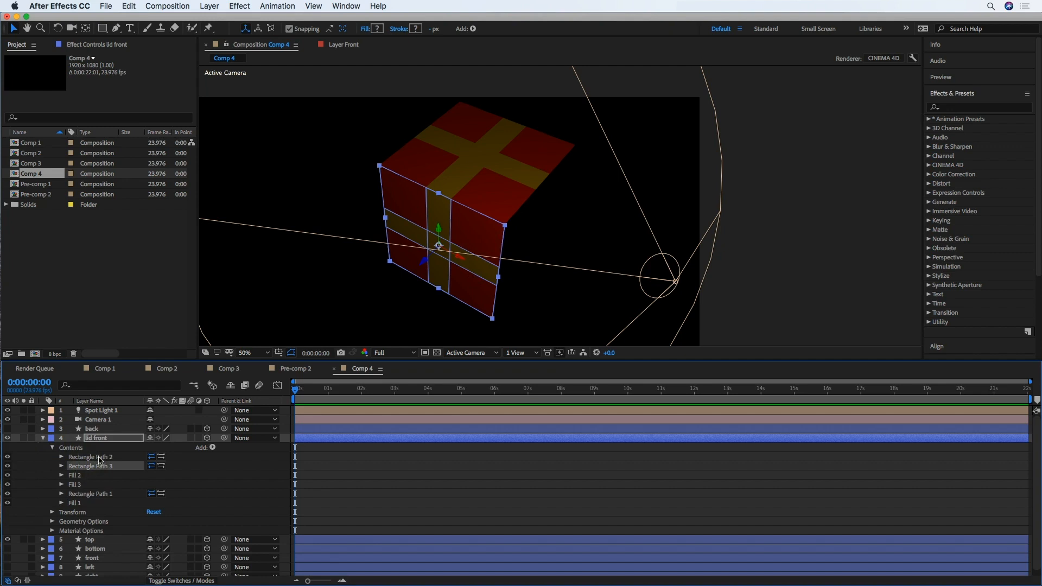
key(Delete)
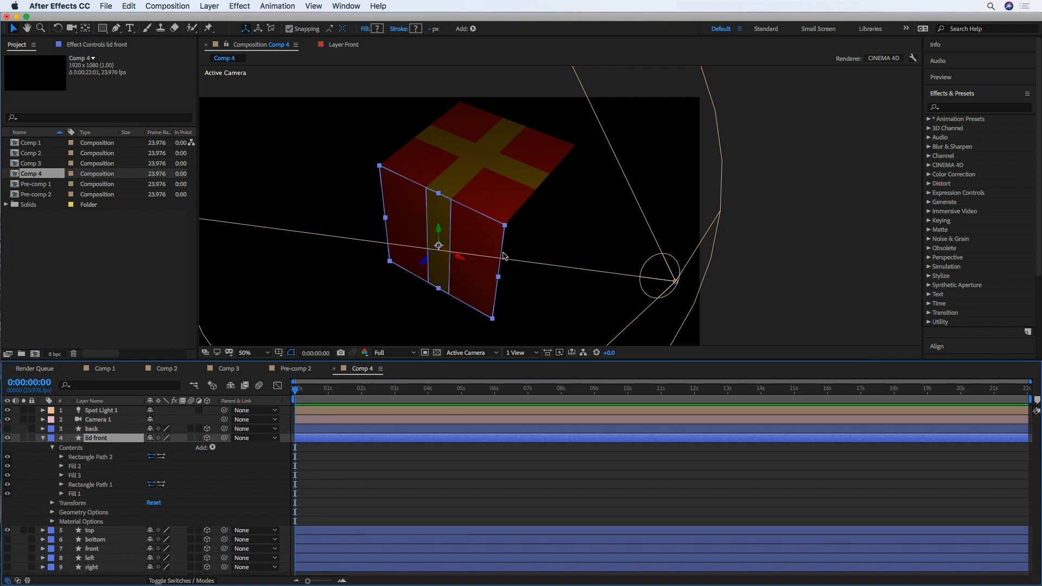
Snap the lid front panel's anchor point to the middle of its upper edge
key(c)
drag(447, 269, 461, 238)
key(v)
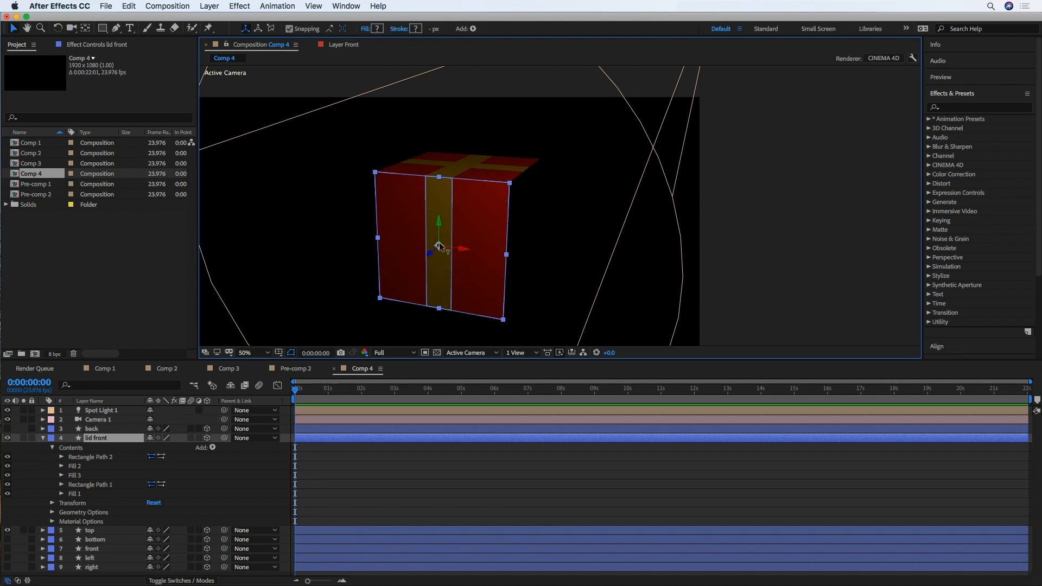
click(85, 27)
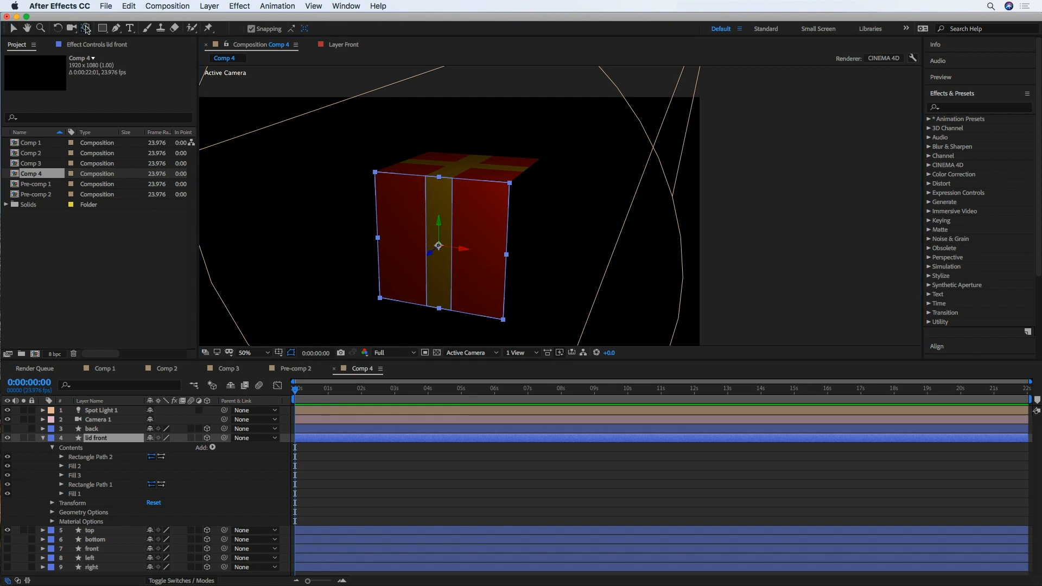
drag(438, 247, 440, 220)
drag(441, 196, 438, 177)
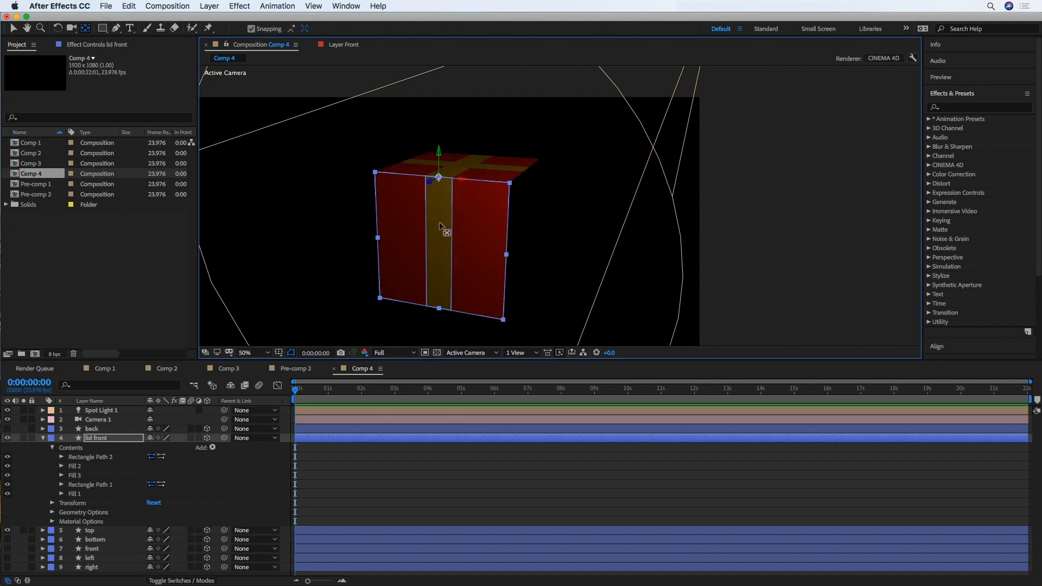
Shrink the lid front panel's height upward from its lower edge into a short strip, and collapse the layer
key(v)
drag(439, 308, 442, 239)
key(c)
key(v)
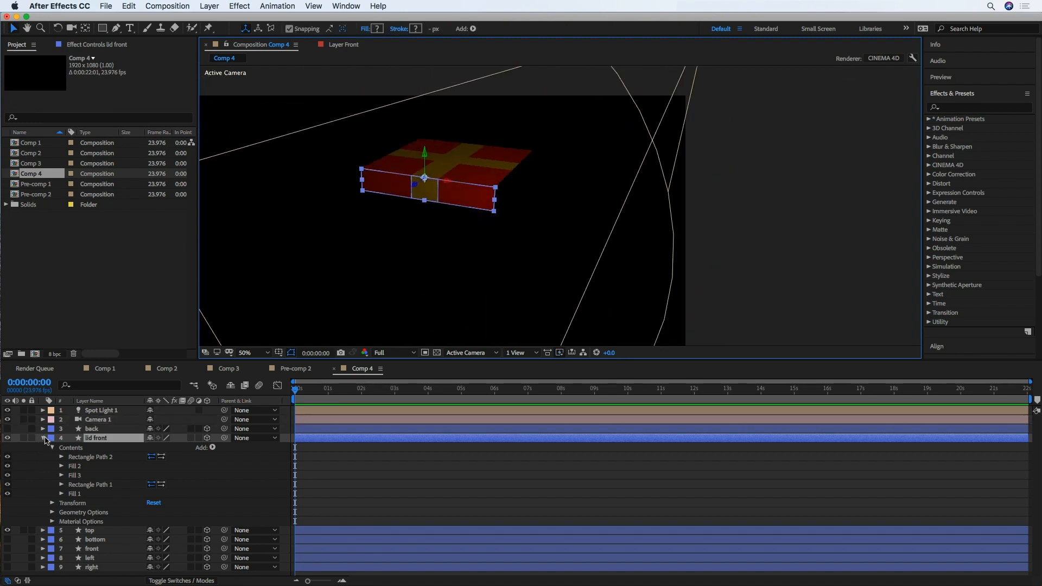
click(44, 438)
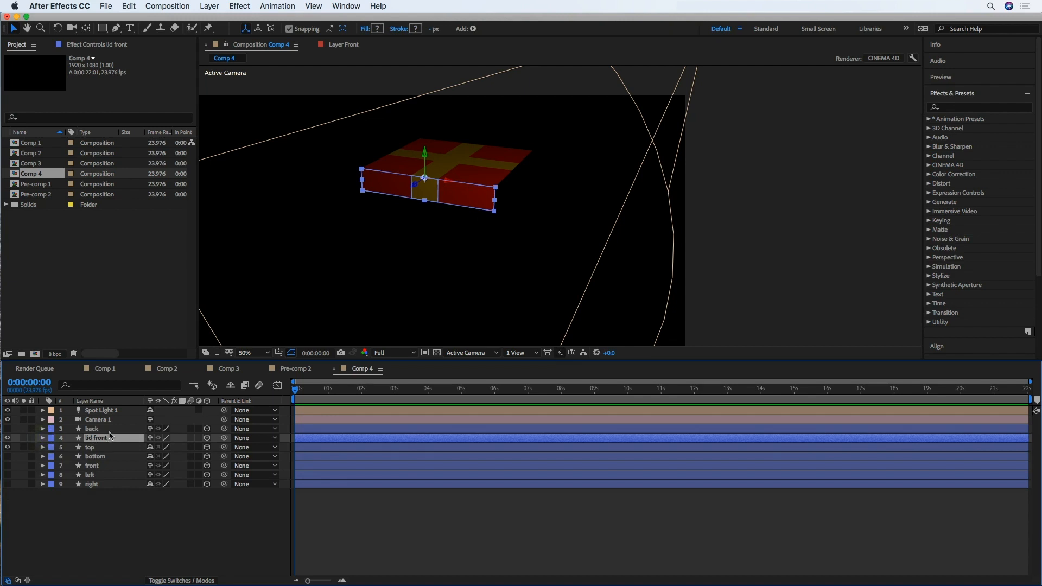
Duplicate the lid front layer, name the copy "lid right" and snap its left end to the lid front's right end
key(super+d)
key(Return)
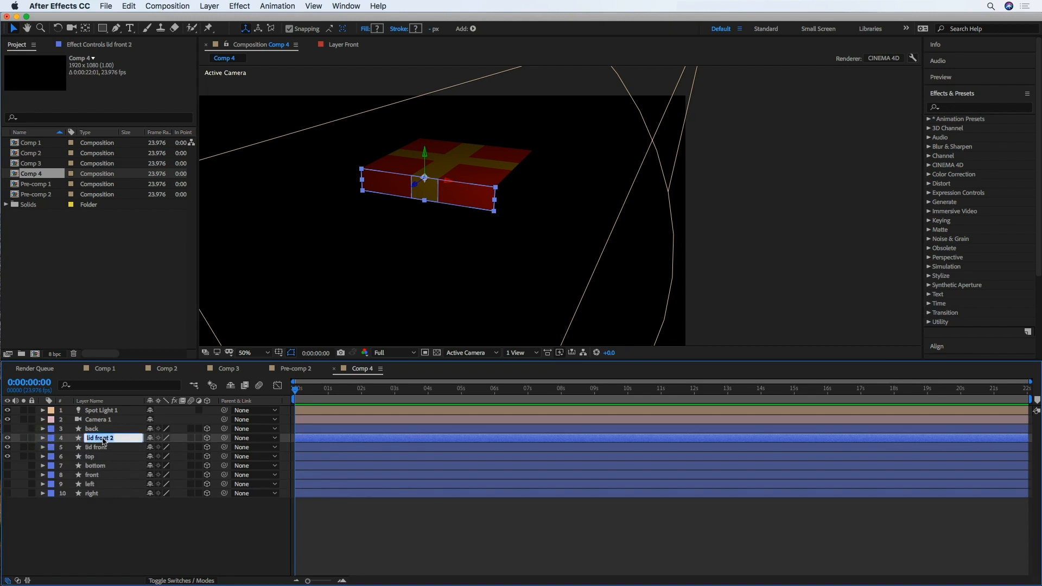
text(lid)
key(Return)
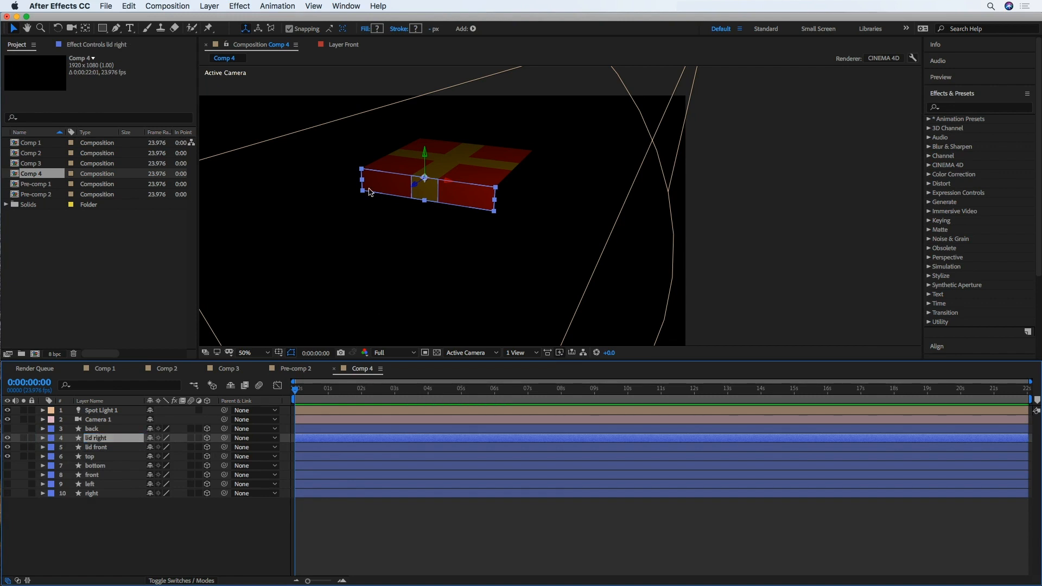
drag(371, 191, 503, 216)
click(42, 438)
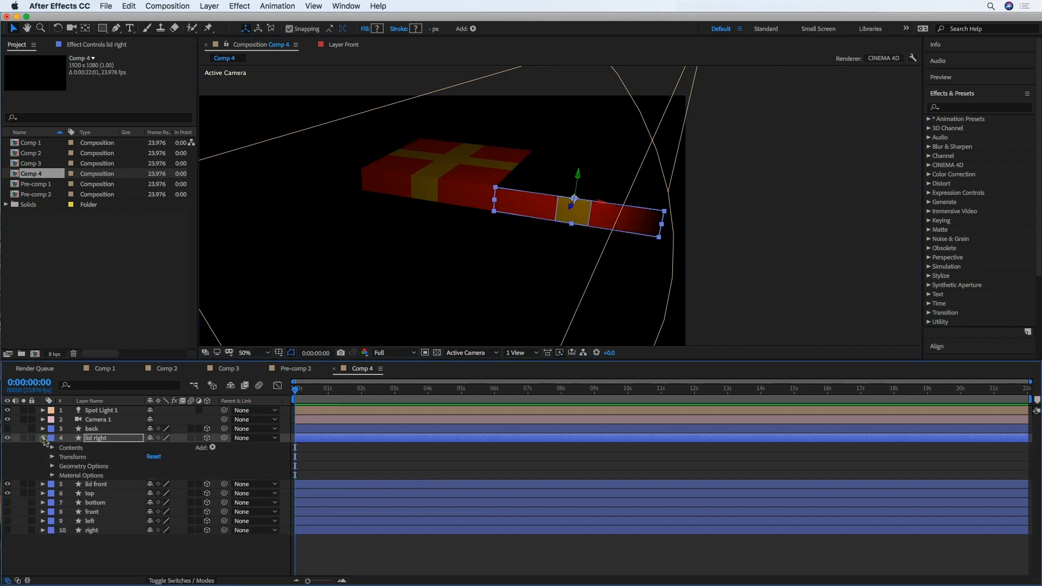
Snap the lid right panel's anchor point to the upper corner where it meets the lid front panel
click(52, 457)
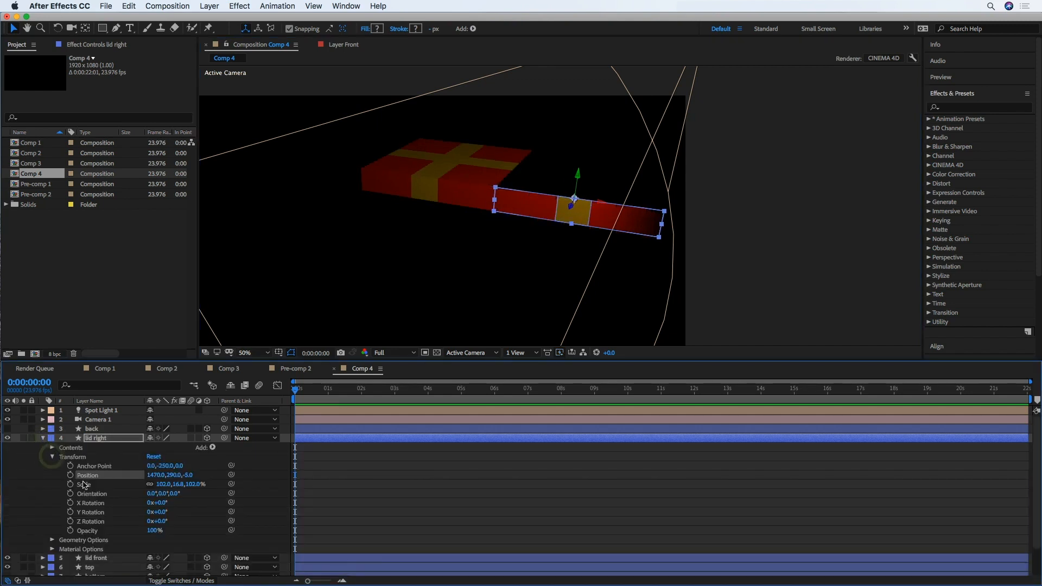
key(y)
drag(574, 197, 499, 197)
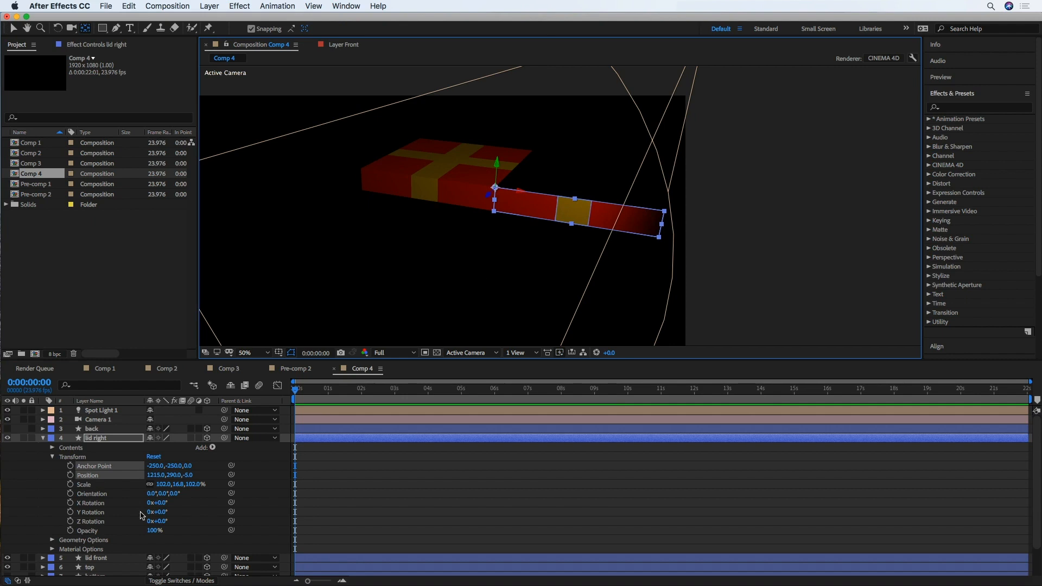
Set the lid right panel's Y Rotation to -90° so it folds back along the lid's side
drag(159, 513, 121, 512)
click(162, 512)
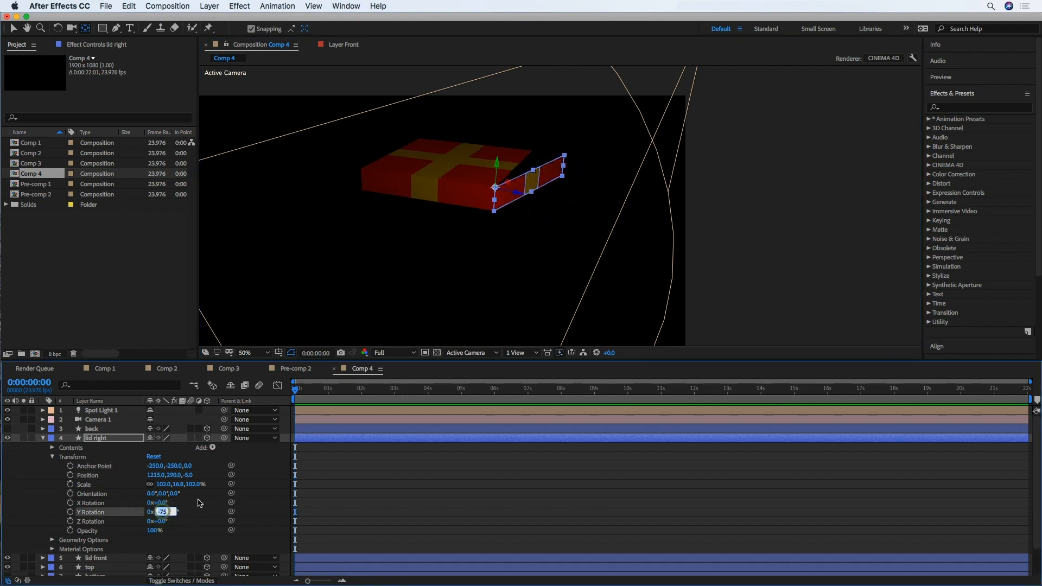
key(BackSpace)
key(Return)
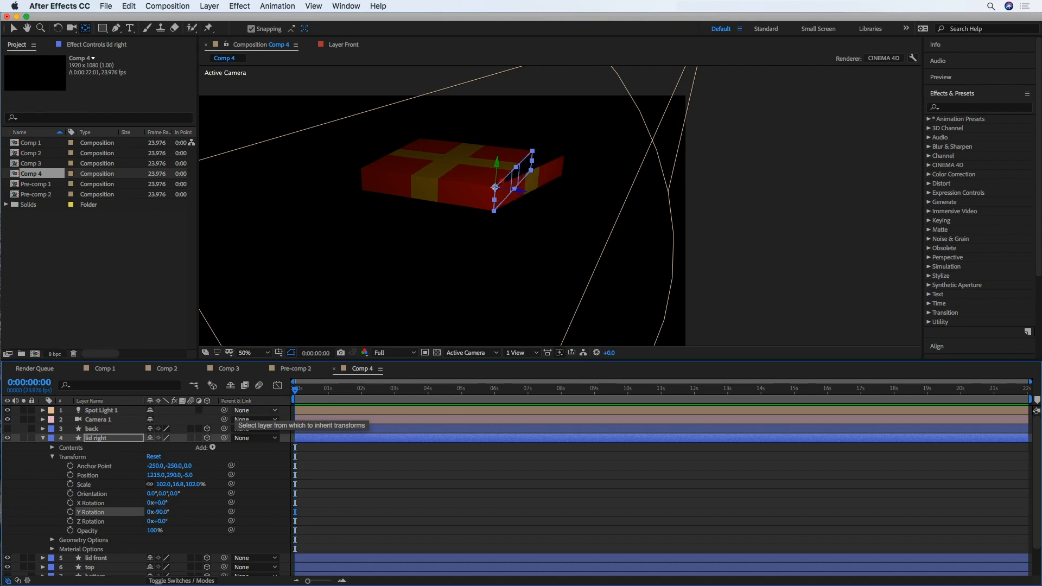
Duplicate the lid right layer and name the copy "lid back"
click(447, 283)
key(c)
drag(519, 201, 388, 198)
key(v)
click(420, 225)
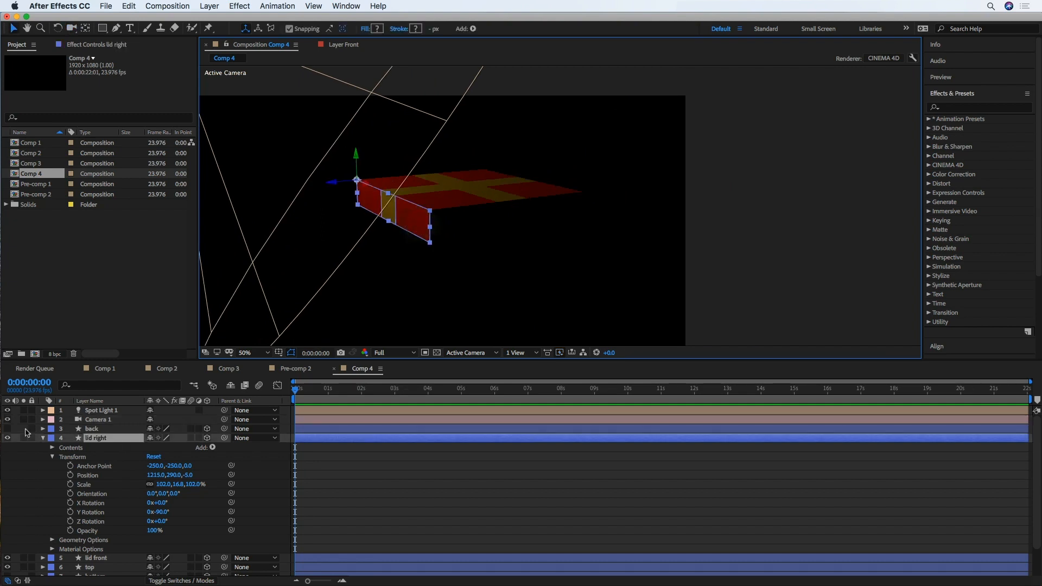
click(43, 438)
key(super+d)
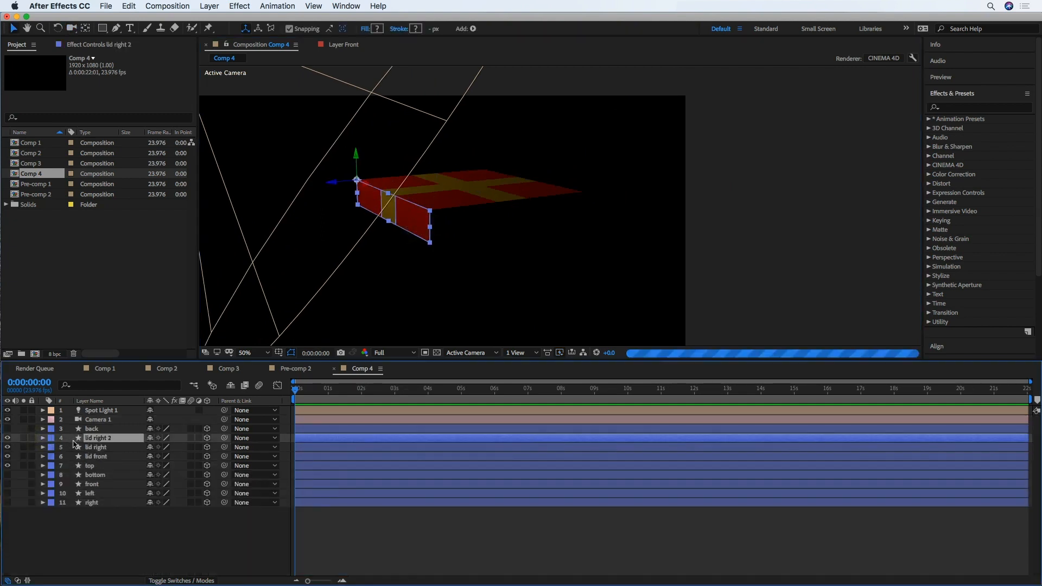
key(Return)
text(lid back)
key(Return)
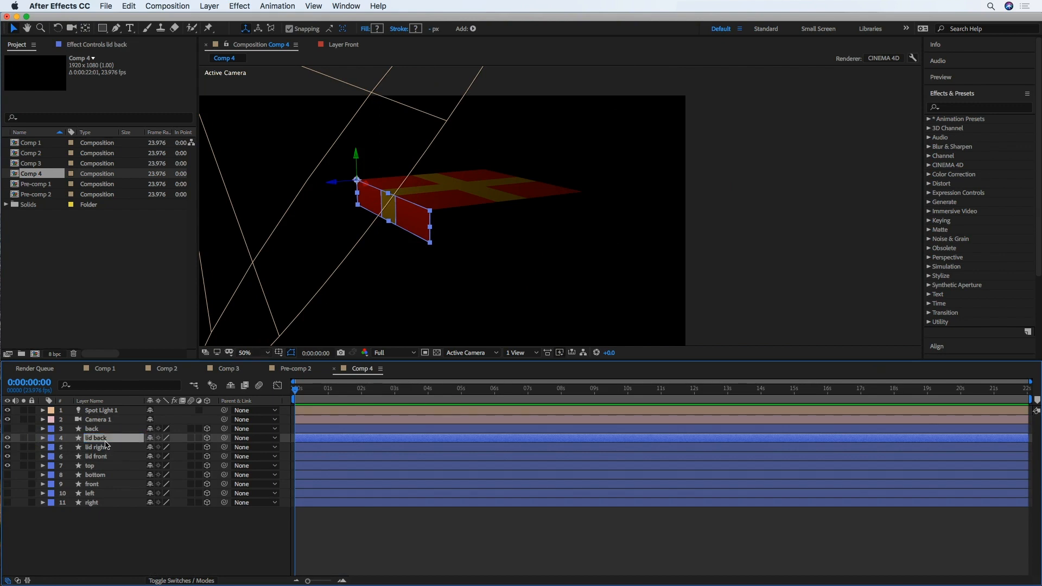
Rename the new lid copy from "lid back" to "lid left"
key(Return)
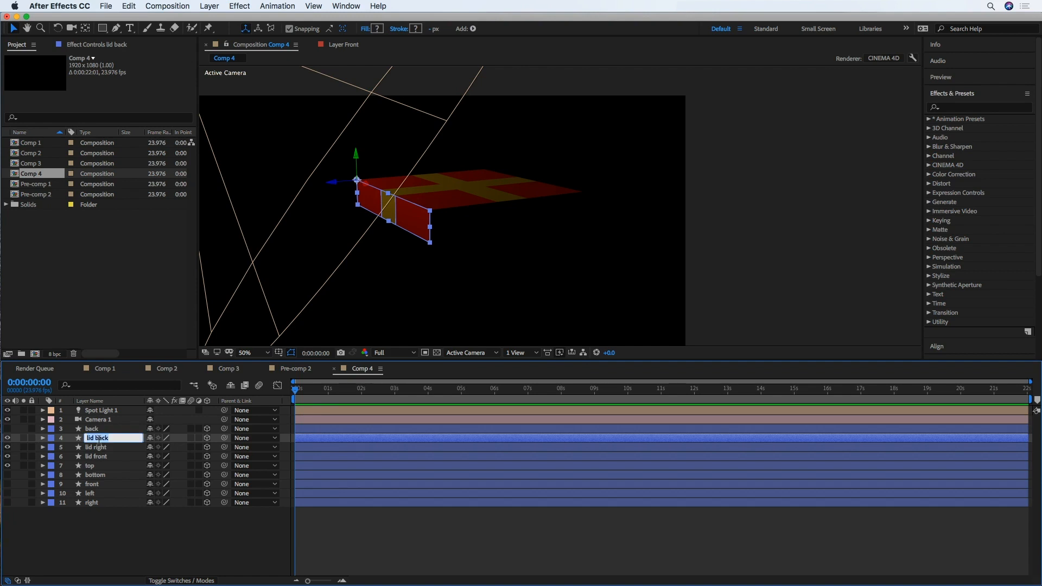
double_click(98, 438)
key(BackSpace)
key(Return)
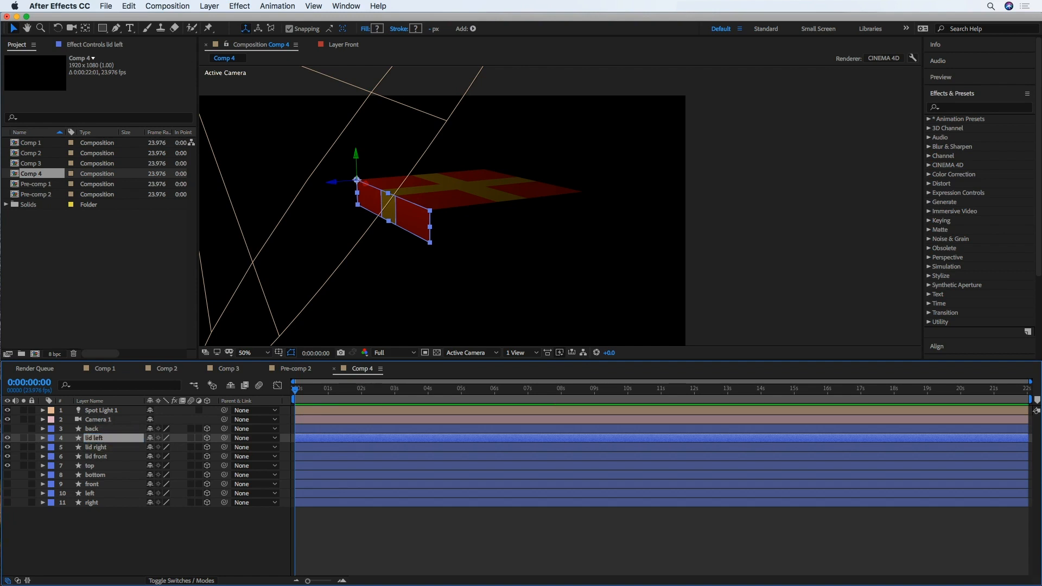
Snap the lid left panel onto the open side opposite lid right and centre its anchor point on its upper edge
drag(407, 224, 577, 216)
click(579, 206)
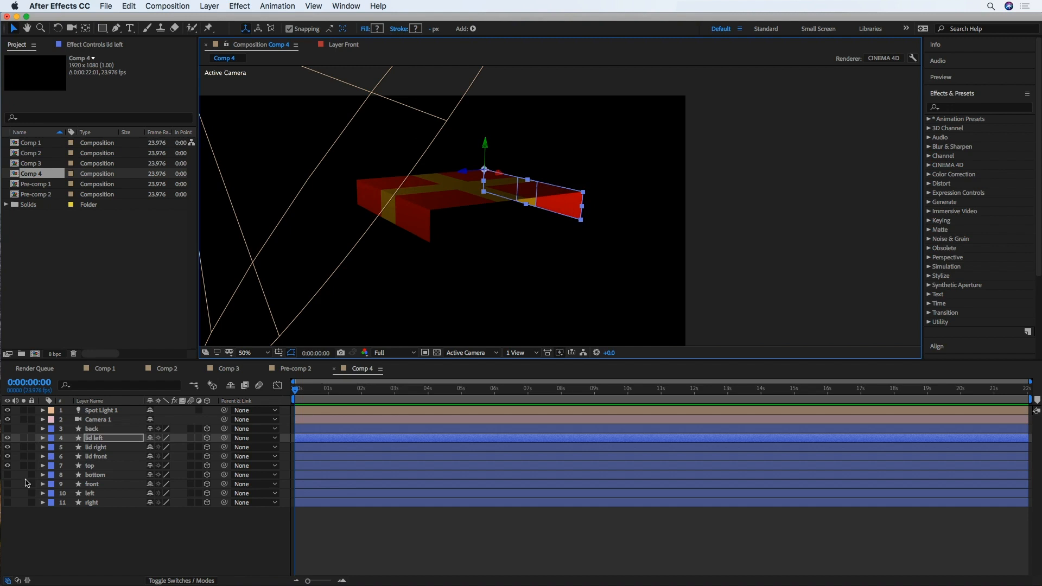
click(42, 438)
click(52, 457)
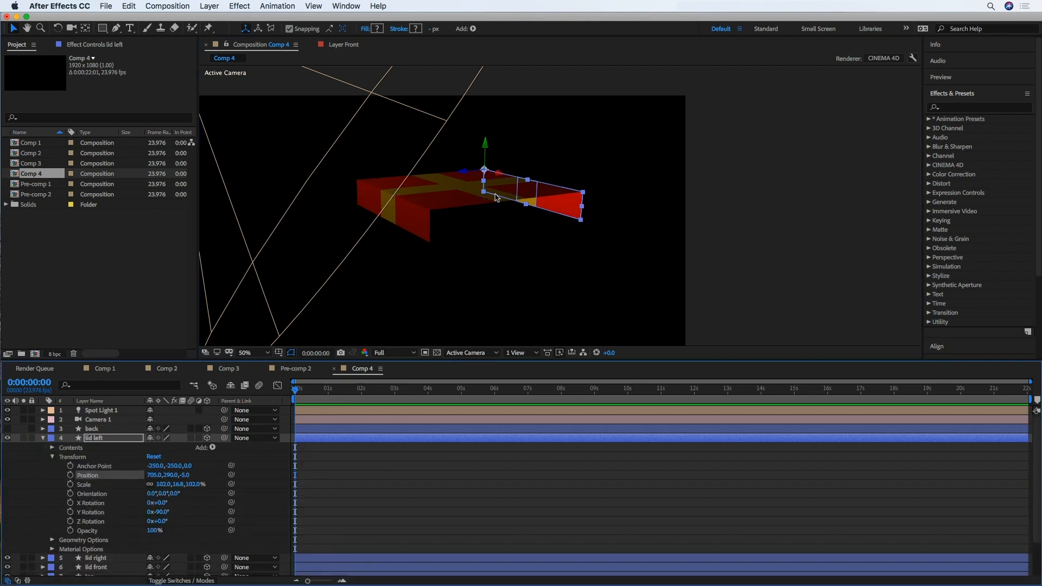
key(y)
drag(487, 175, 527, 180)
Set the lid left panel's Y Rotation to 90° so its face points outward
click(163, 511)
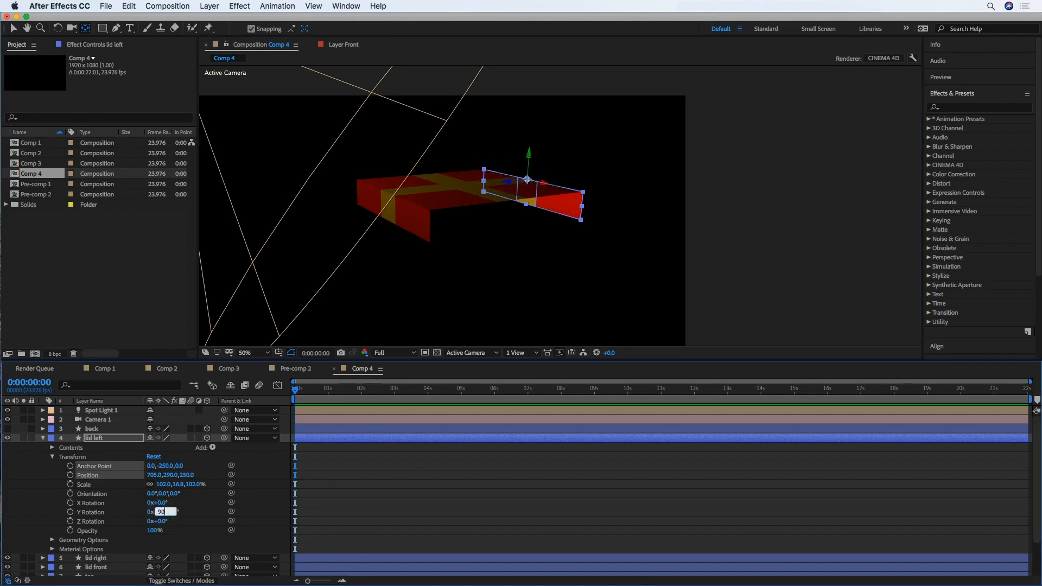
text(90)
key(Return)
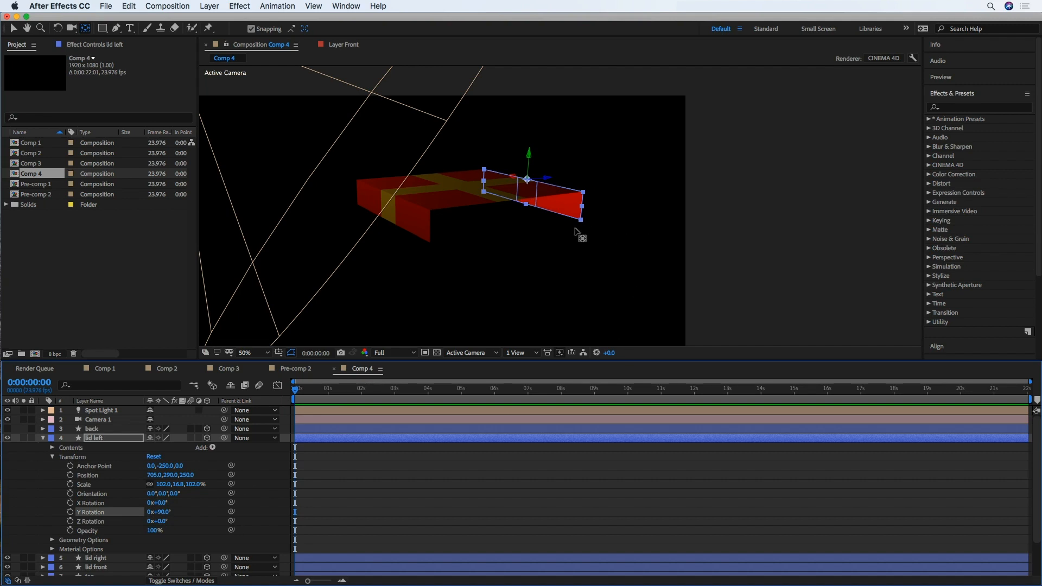
Collapse the lid left layer, duplicate the lid front layer and name the copy "lid back"
click(400, 264)
key(c)
drag(398, 261, 522, 264)
key(v)
click(458, 196)
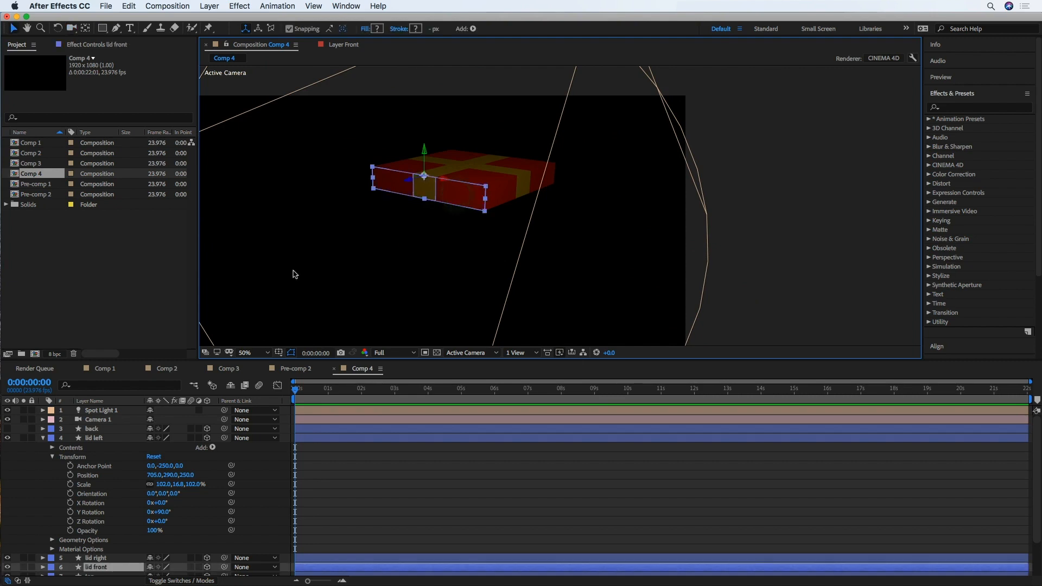
click(43, 437)
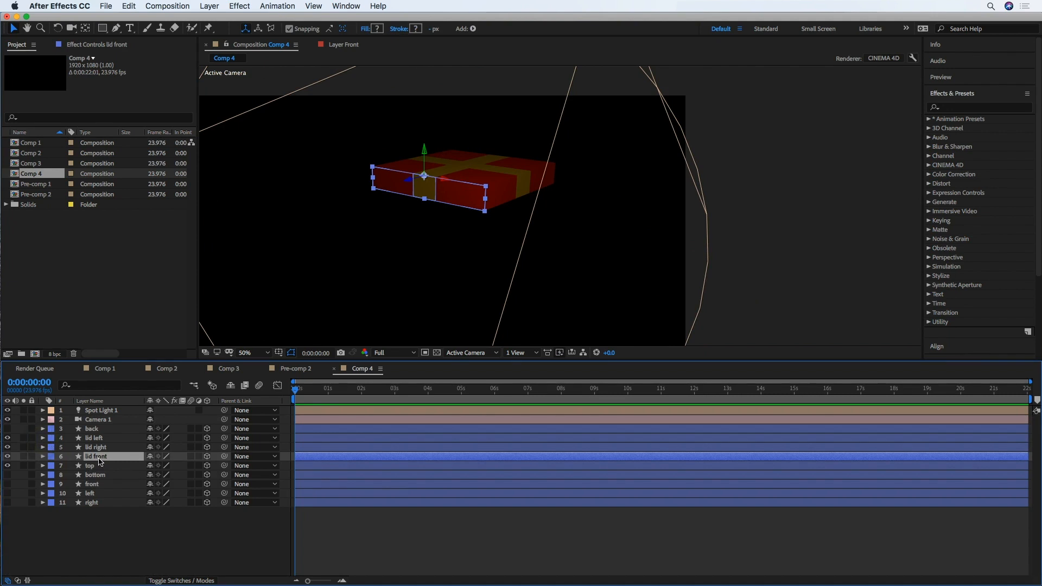
key(ctrl+d)
key(Return)
text(lid back)
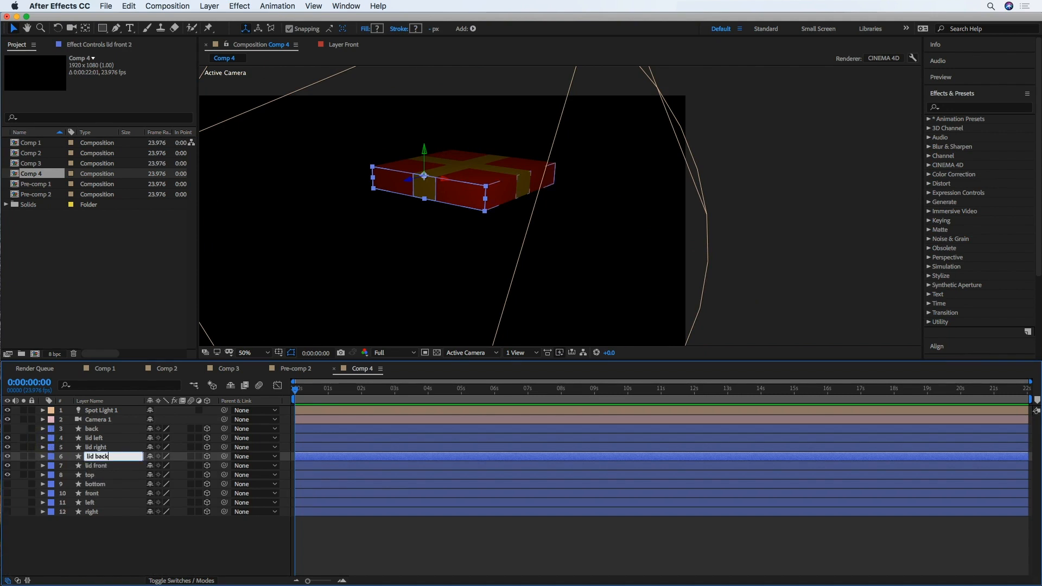
key(Return)
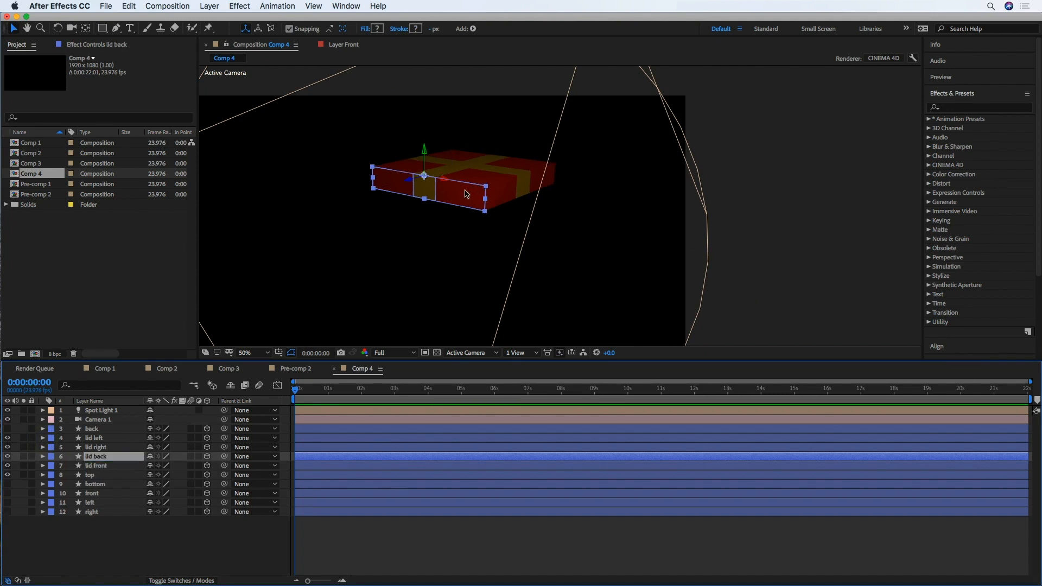
Snap the lid back panel to the rear edge of the lid and orbit round to check it from behind
drag(465, 197, 550, 167)
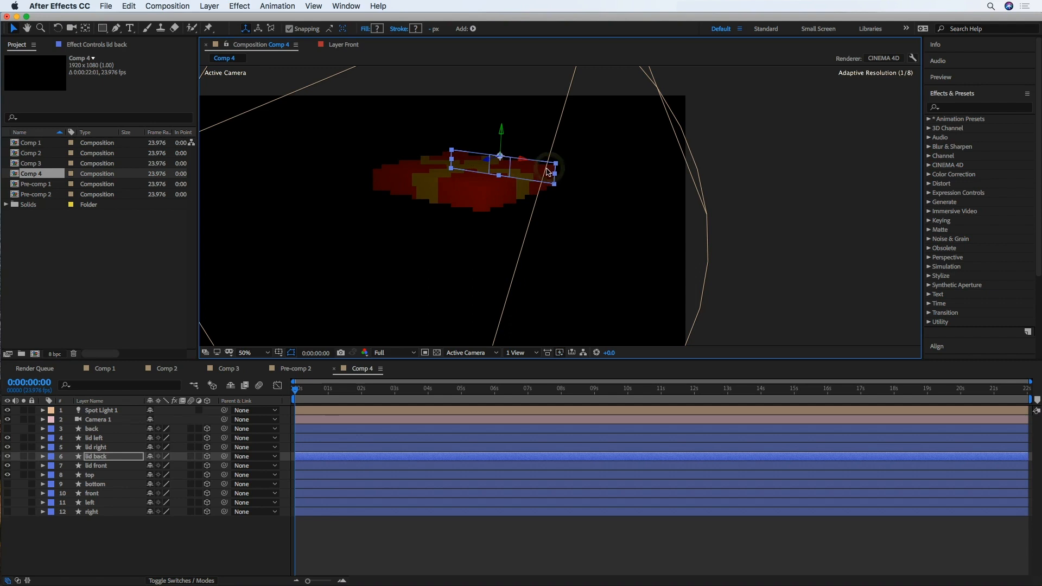
key(c)
drag(568, 185, 440, 180)
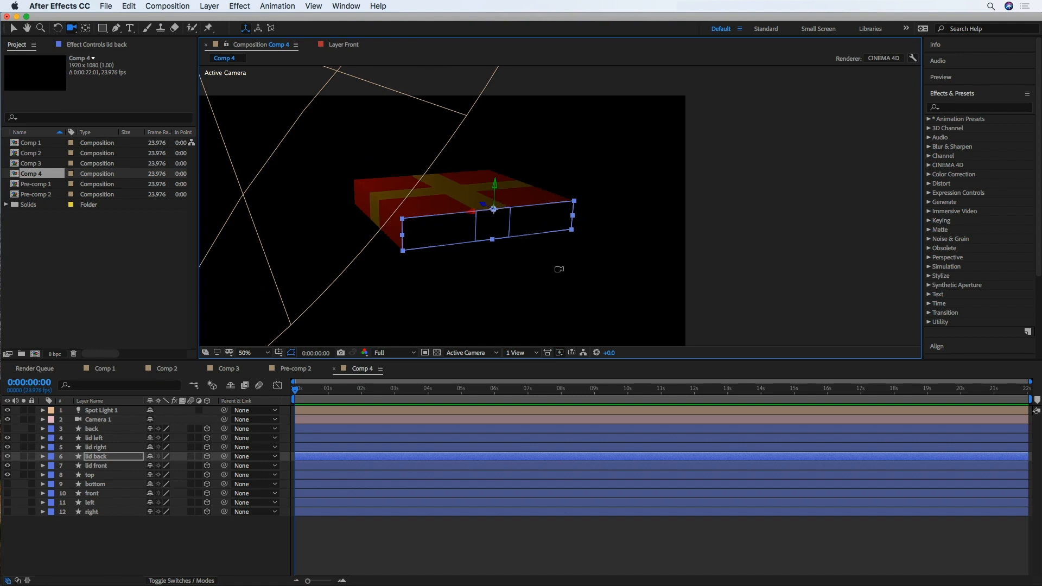
key(v)
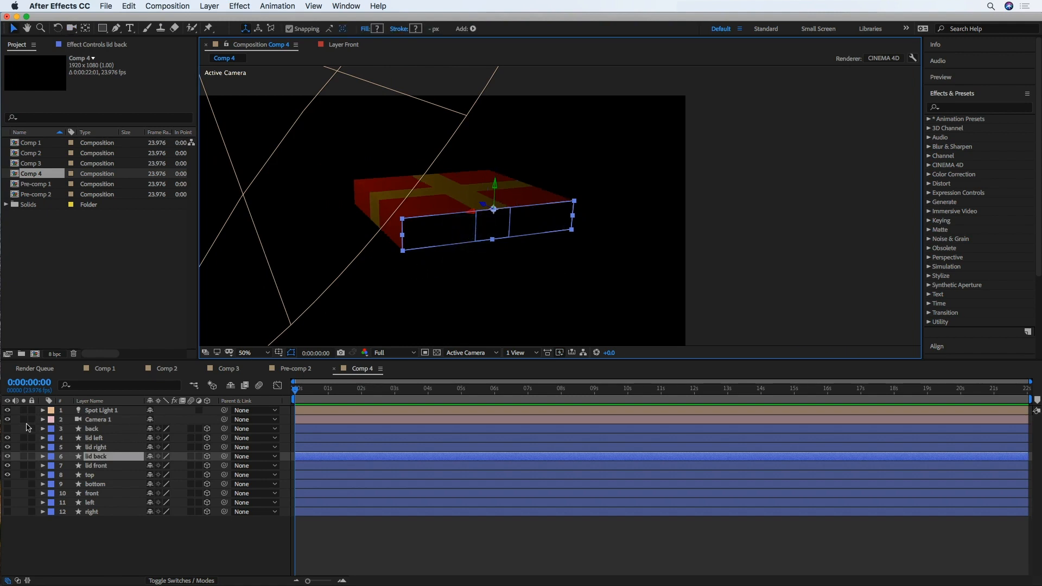
Hide the spot light and set the lid back panel's Y Rotation to 180° to turn its ribbon side outward
click(8, 410)
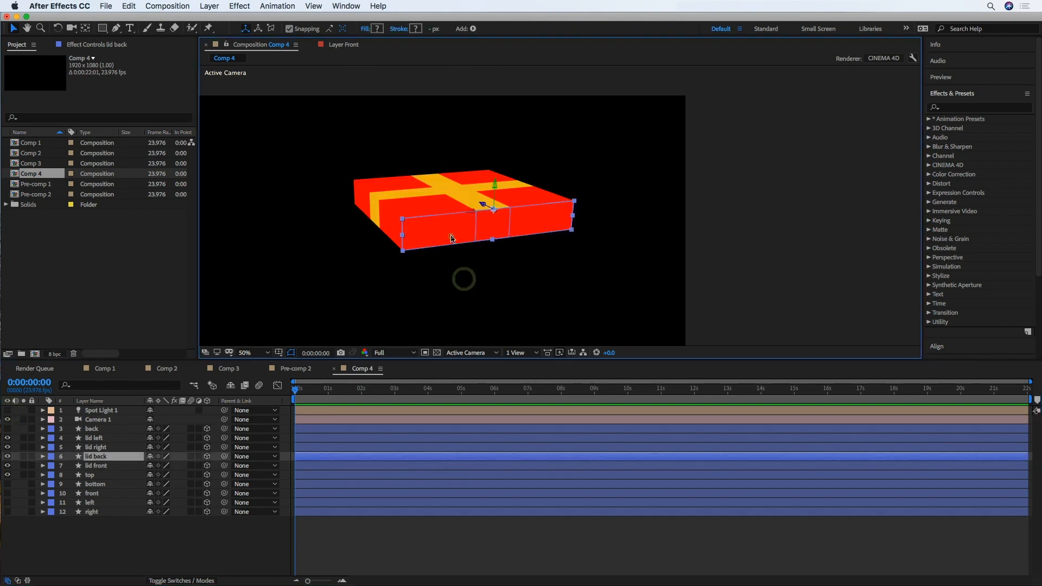
click(42, 457)
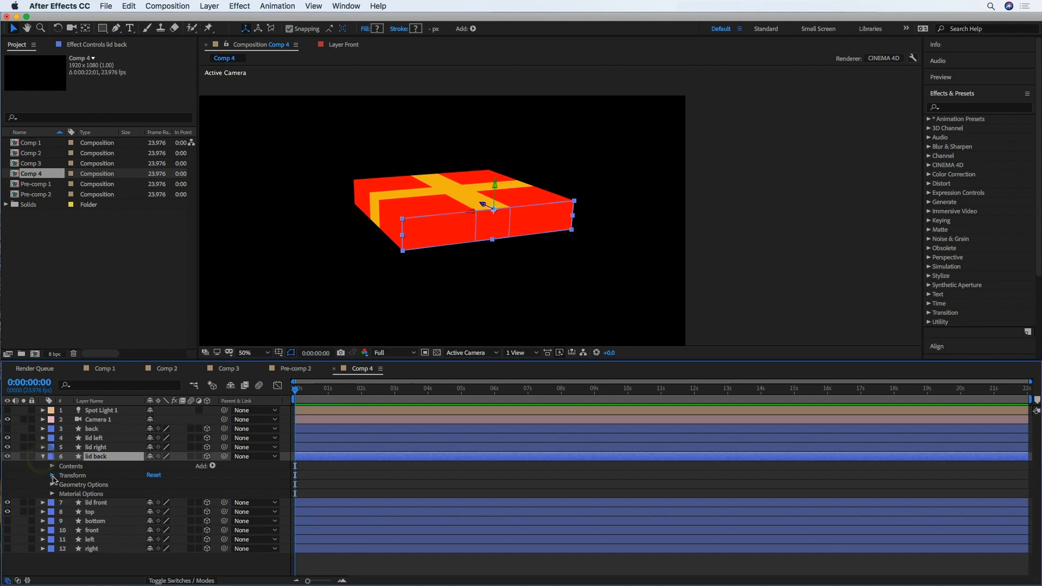
click(52, 475)
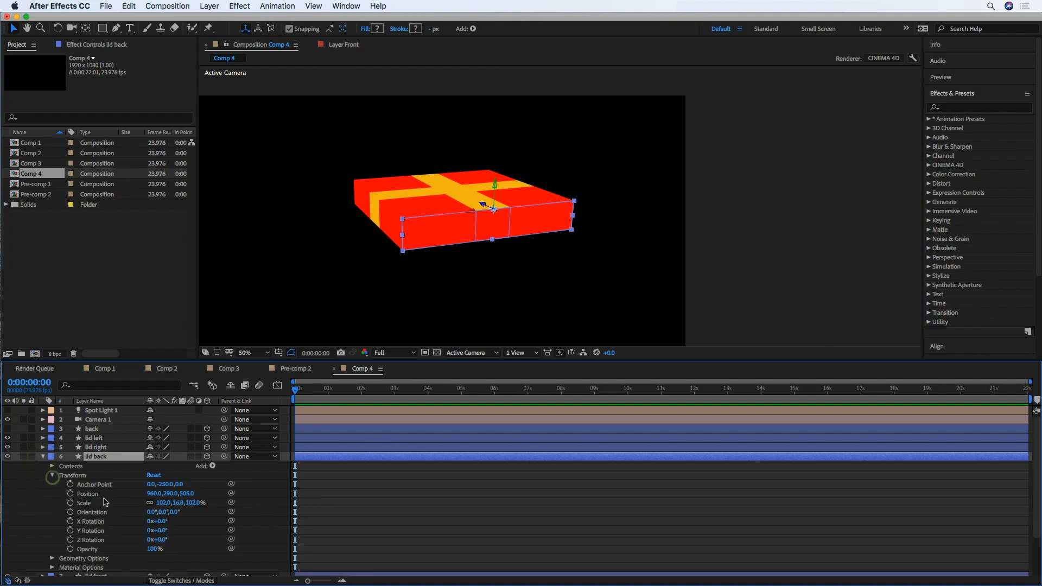
click(161, 531)
text(180)
key(Return)
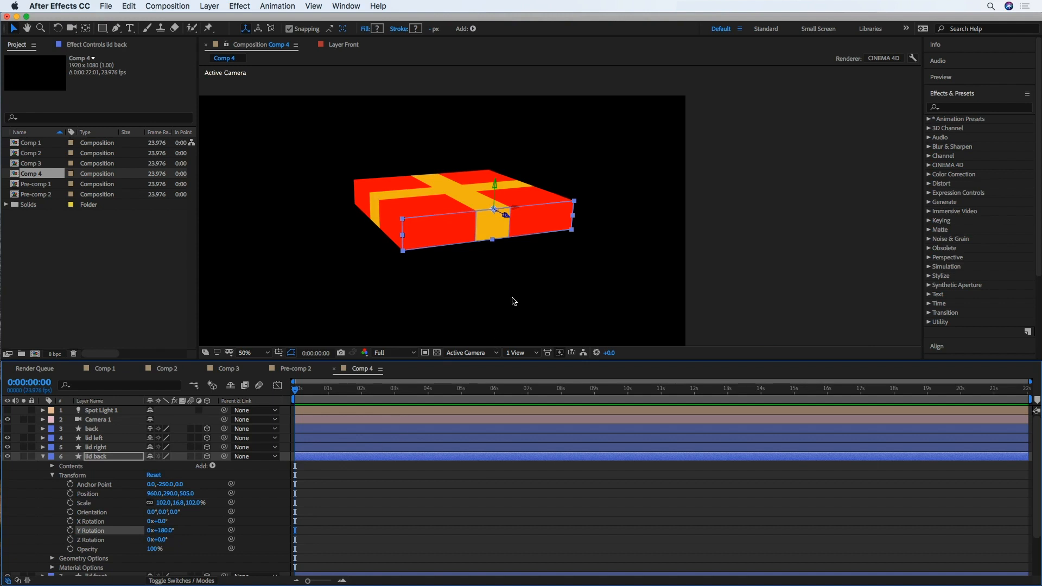
click(492, 288)
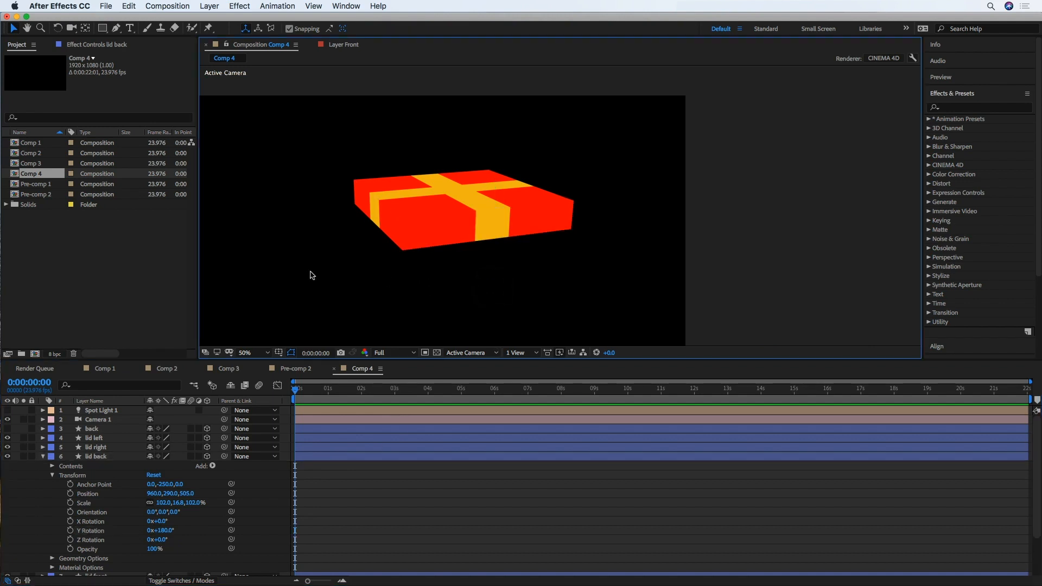
Show the spot light and the bottom, front, left and right box layers again, and collapse the lid back layer
click(7, 411)
key(c)
drag(311, 259, 458, 260)
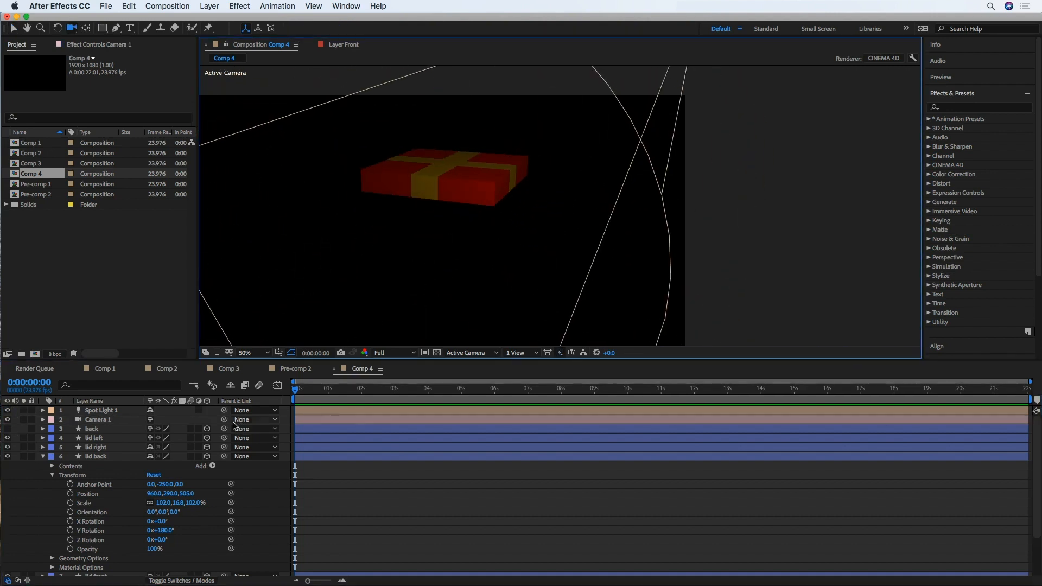
key(v)
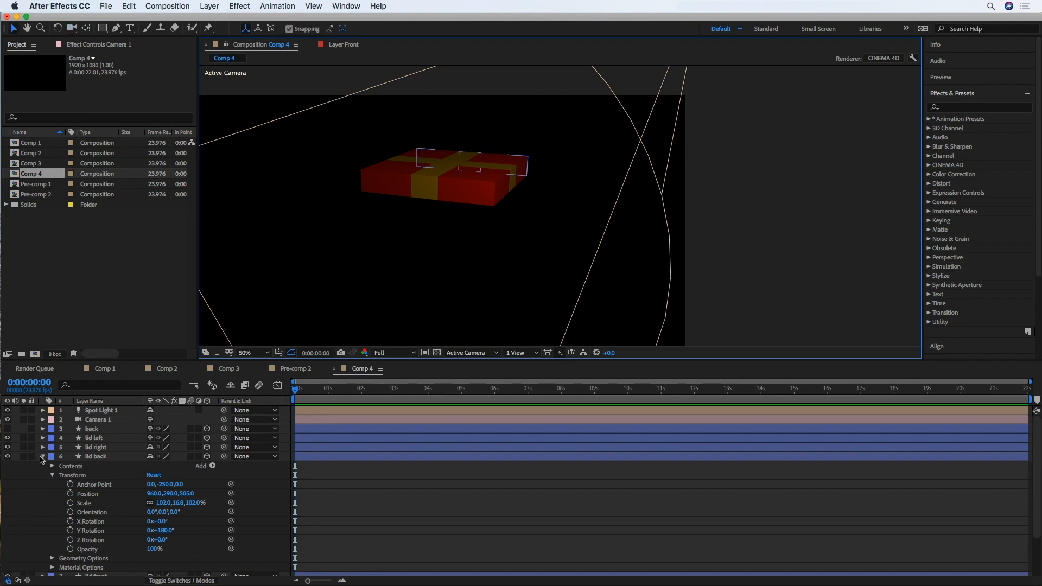
click(42, 457)
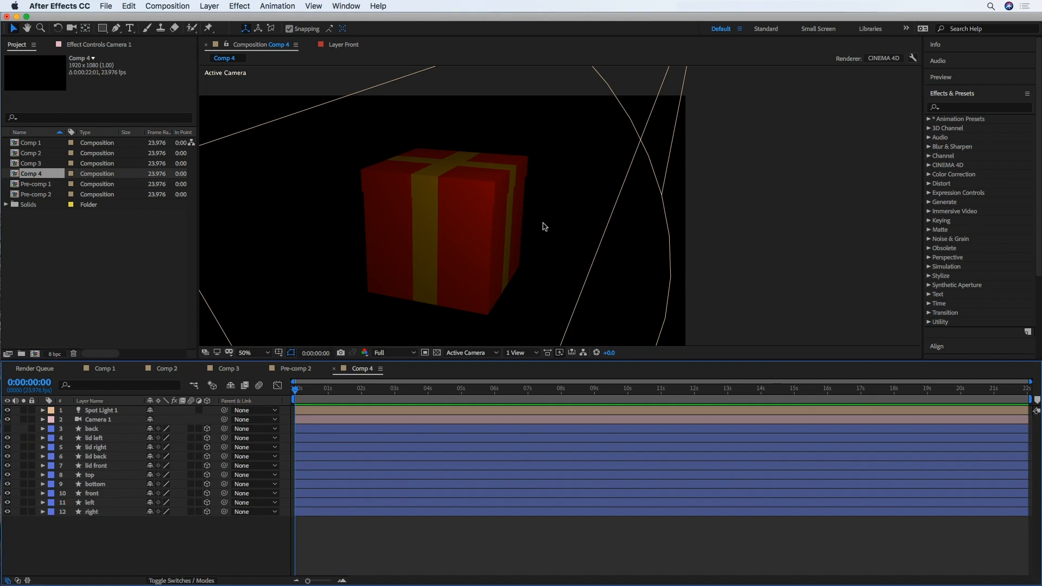
With no layer selected, draw a closed, curved teardrop bow loop with the Pen tool as a new shape layer
drag(519, 229, 525, 240)
click(498, 233)
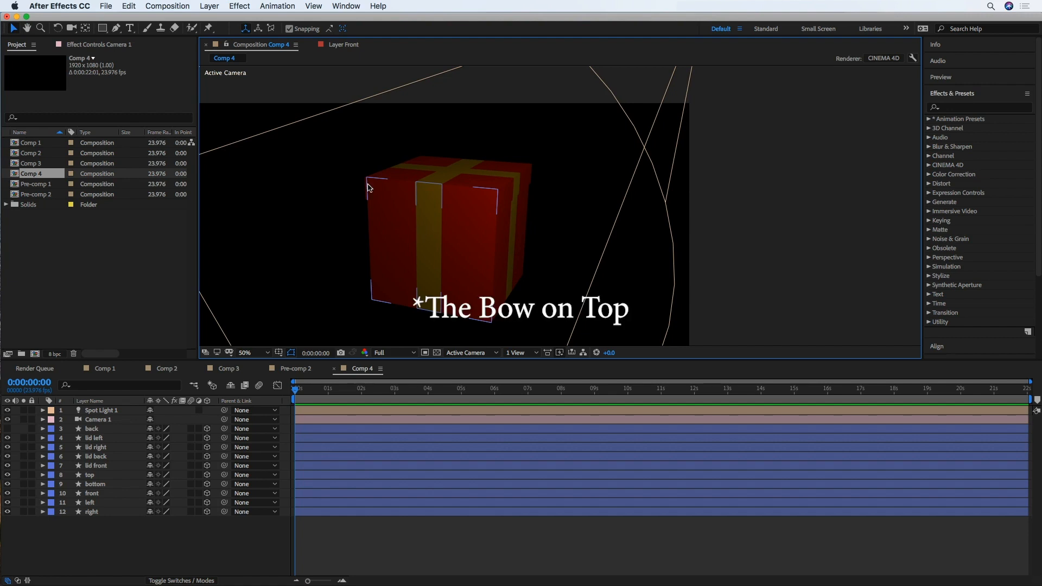
click(247, 148)
click(116, 29)
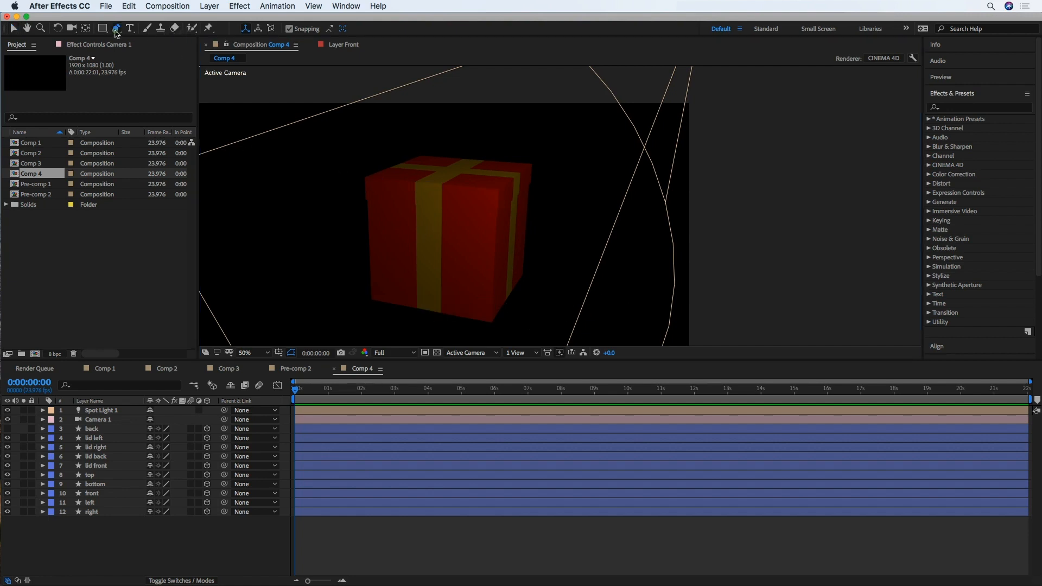
click(446, 215)
drag(527, 202, 560, 229)
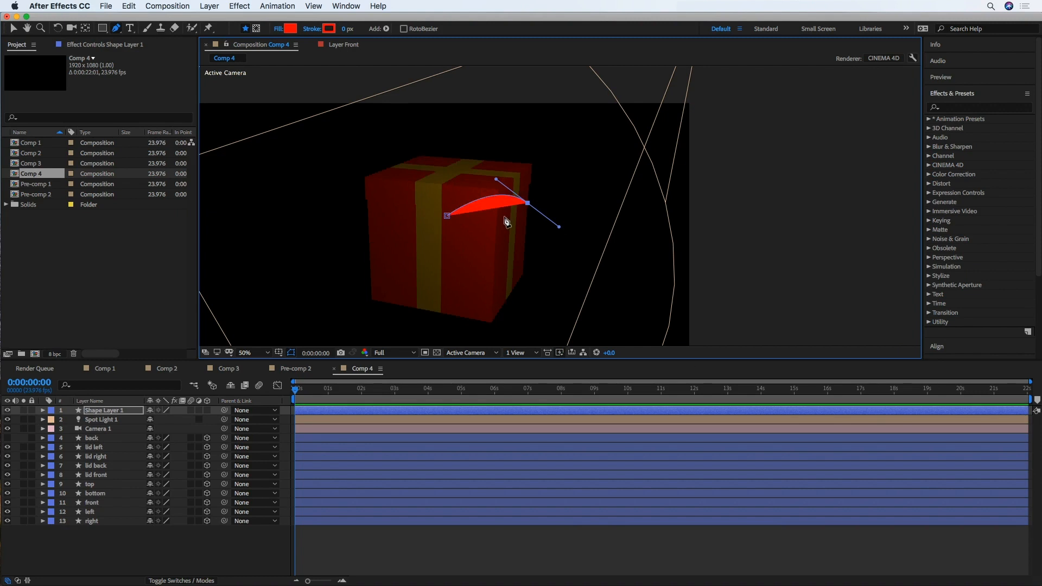
drag(486, 219, 479, 221)
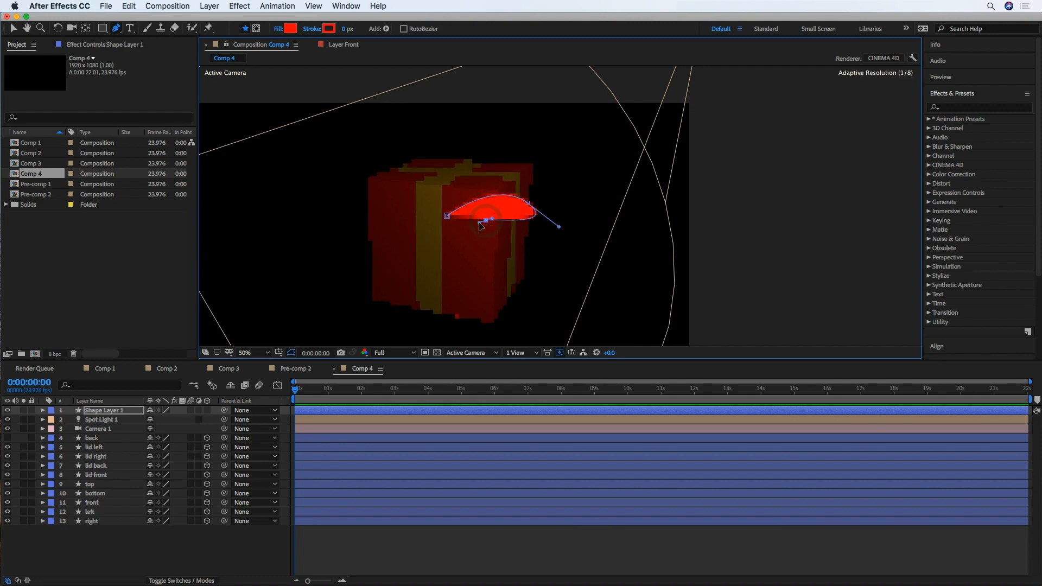
click(447, 216)
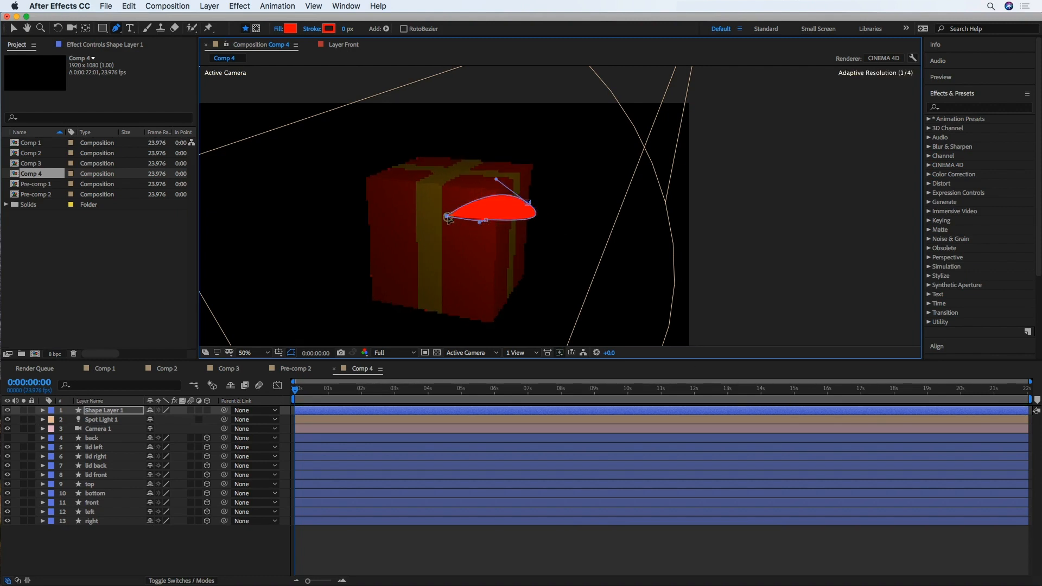
Adjust the bow loop's curve handles to round its outer end into a fuller teardrop
key(v)
click(475, 224)
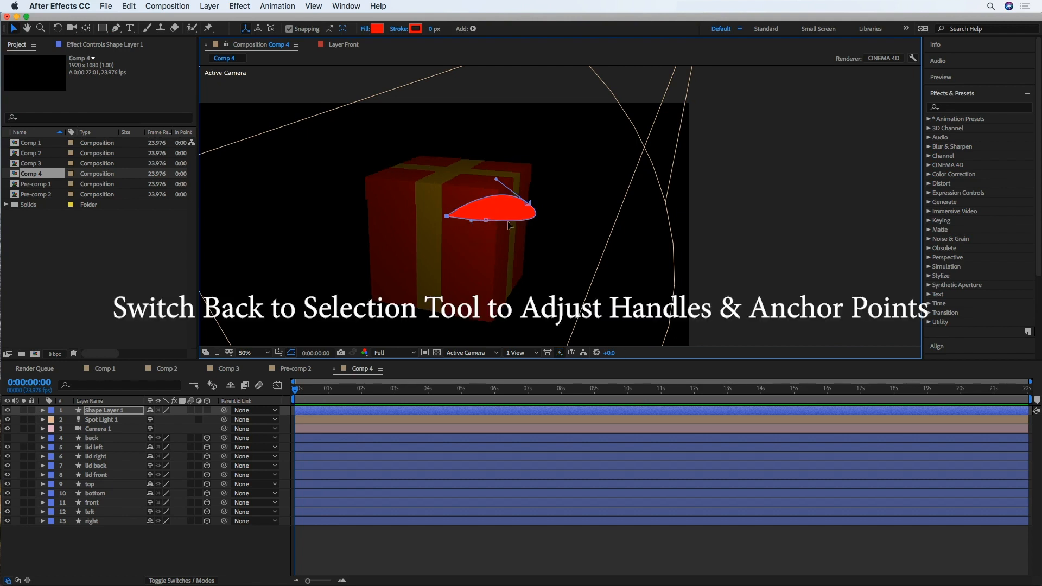
drag(528, 203, 542, 222)
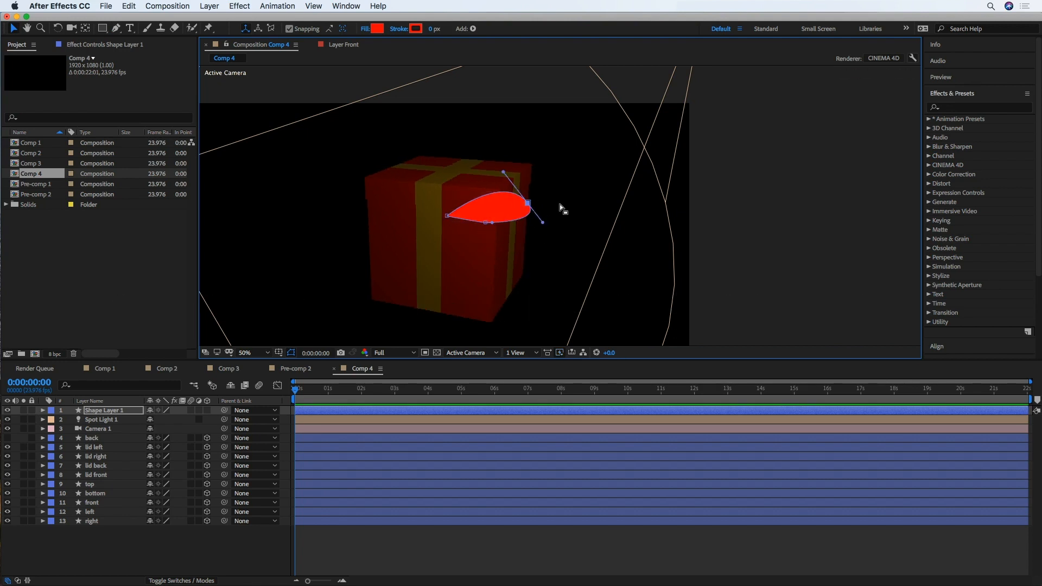
Delete the fill from the bow loop's shape group so only its path and stroke remain
click(560, 207)
click(42, 411)
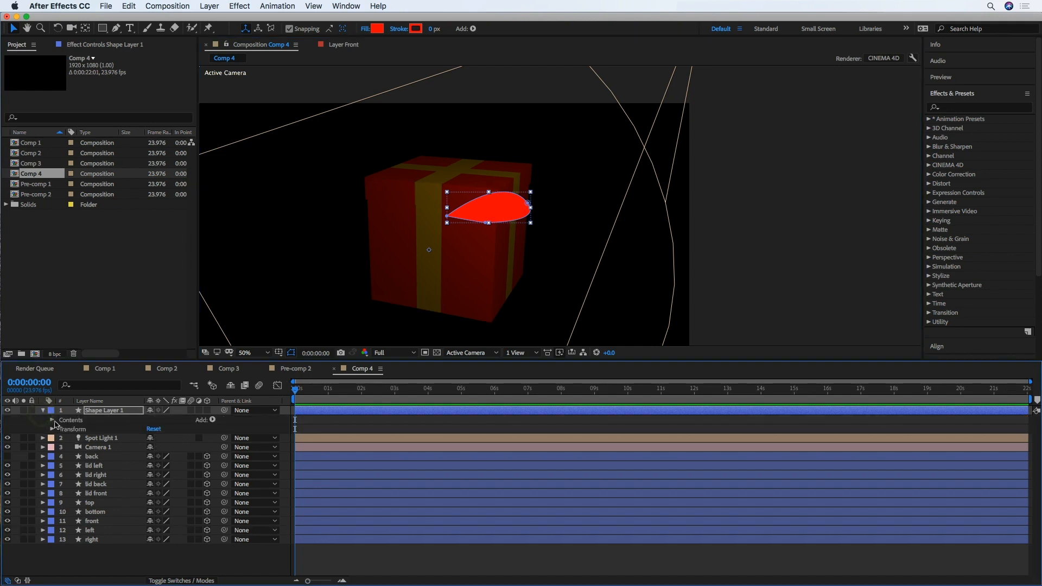
click(53, 420)
click(62, 429)
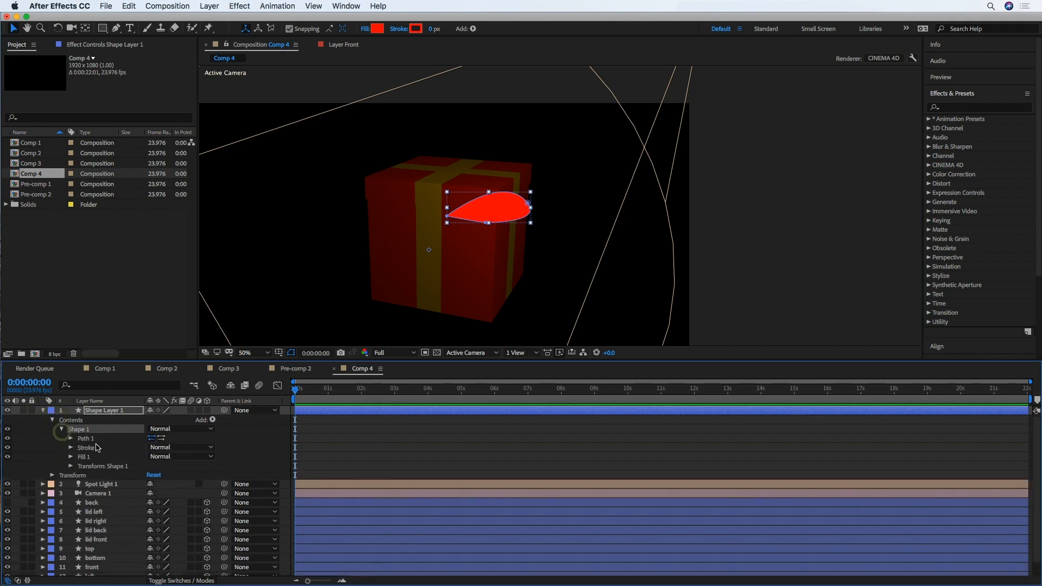
click(88, 459)
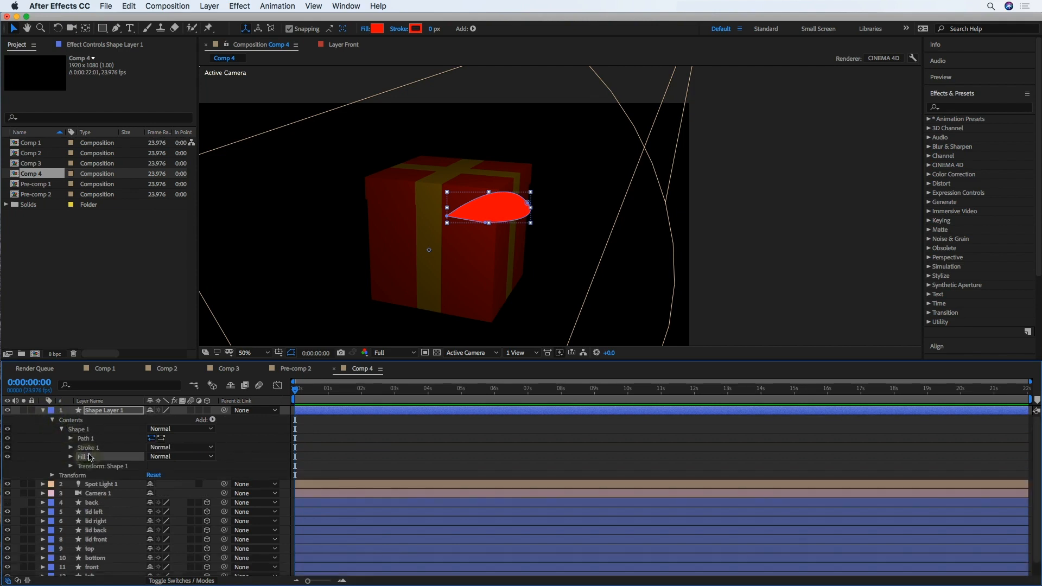
key(Delete)
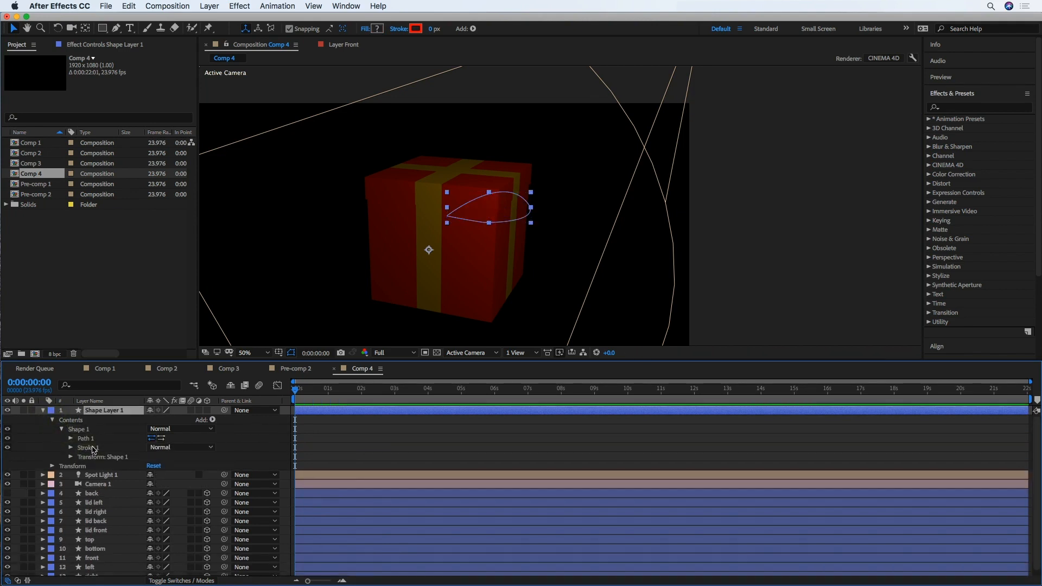
Hide the spot light and sample the yellow ribbon on the box as the bow loop's stroke color
click(71, 447)
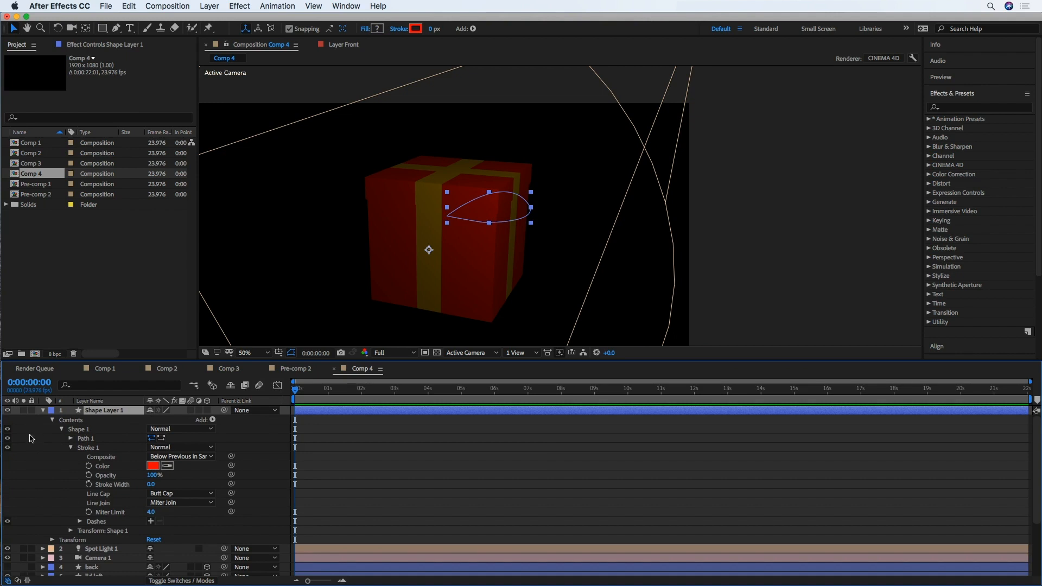
scroll(24, 551, down, 1)
click(8, 540)
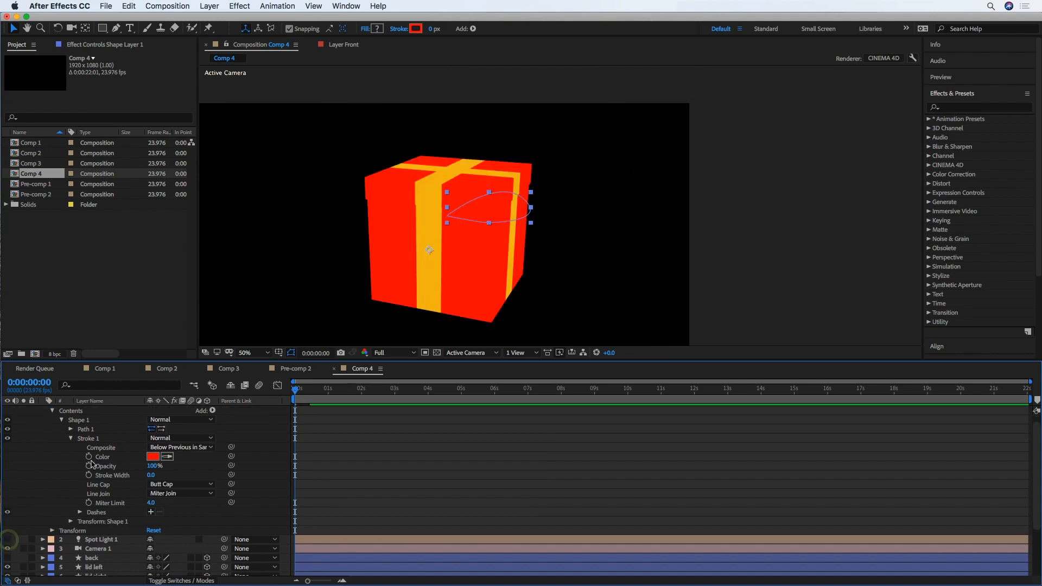
click(168, 457)
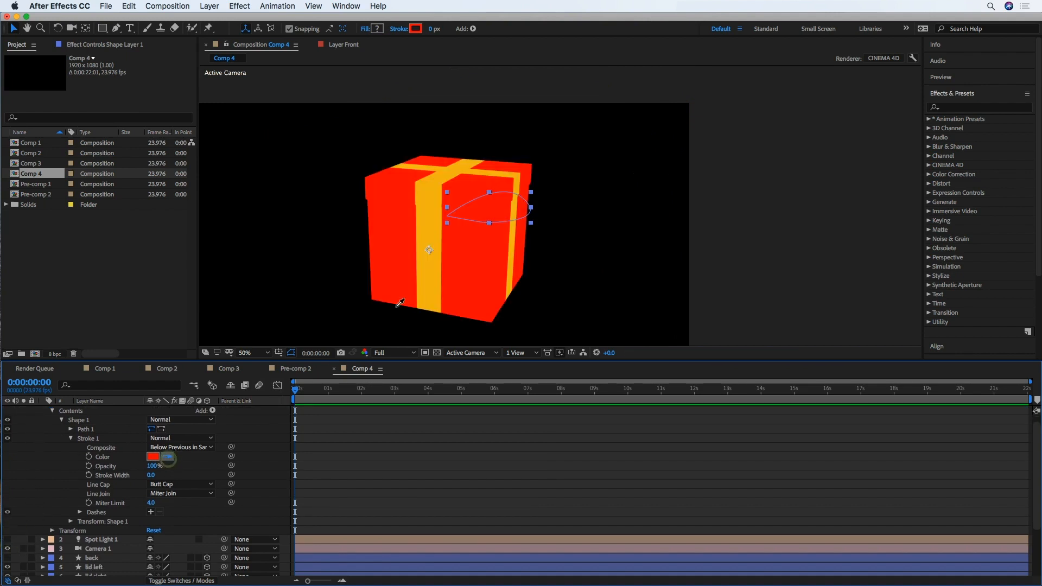
click(425, 285)
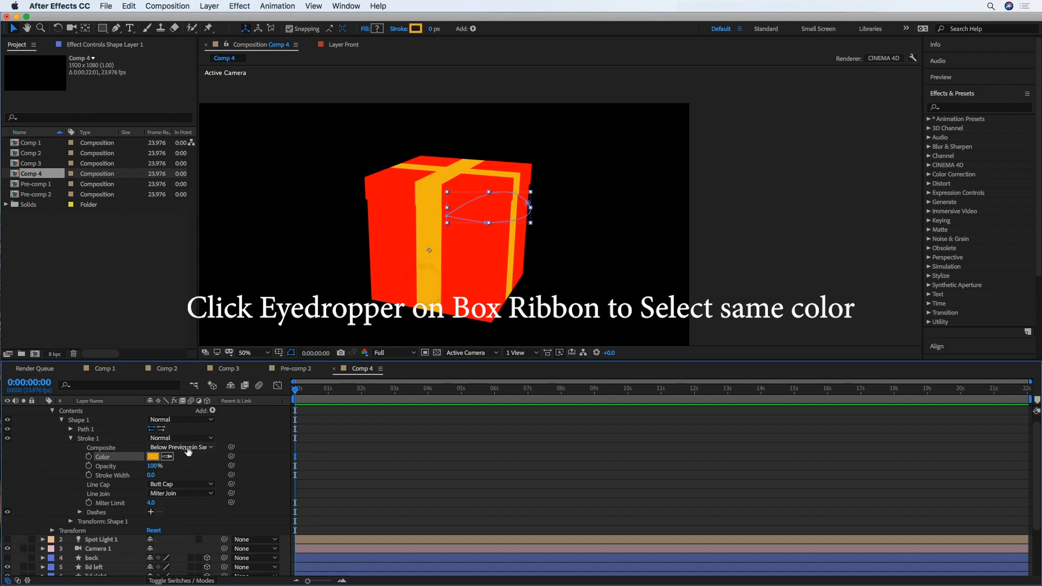
click(72, 438)
scroll(127, 439, up, 1)
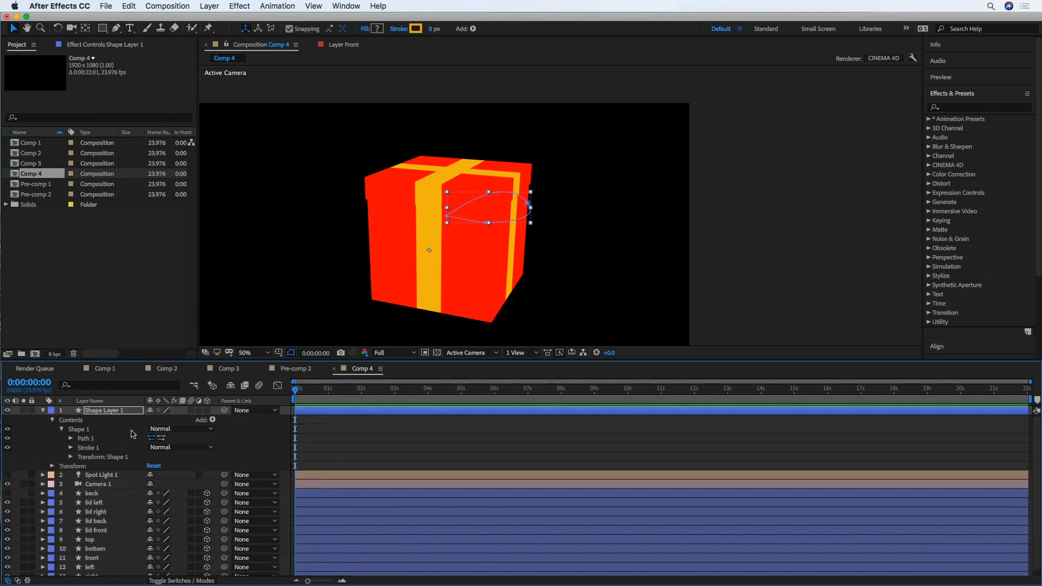
Make the bow loop a 3D layer and set its Extrusion Depth to 49
click(207, 410)
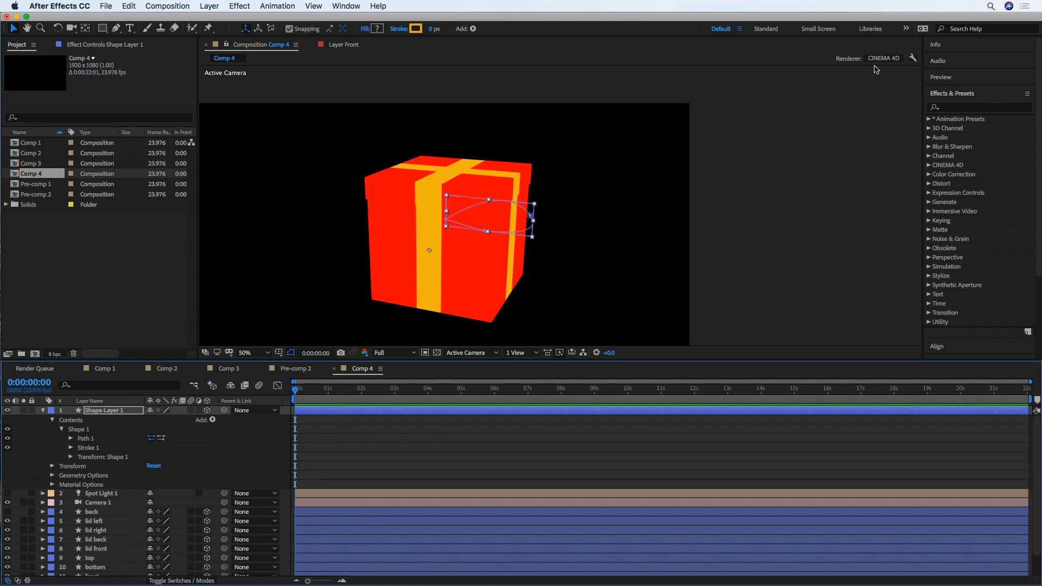
click(52, 475)
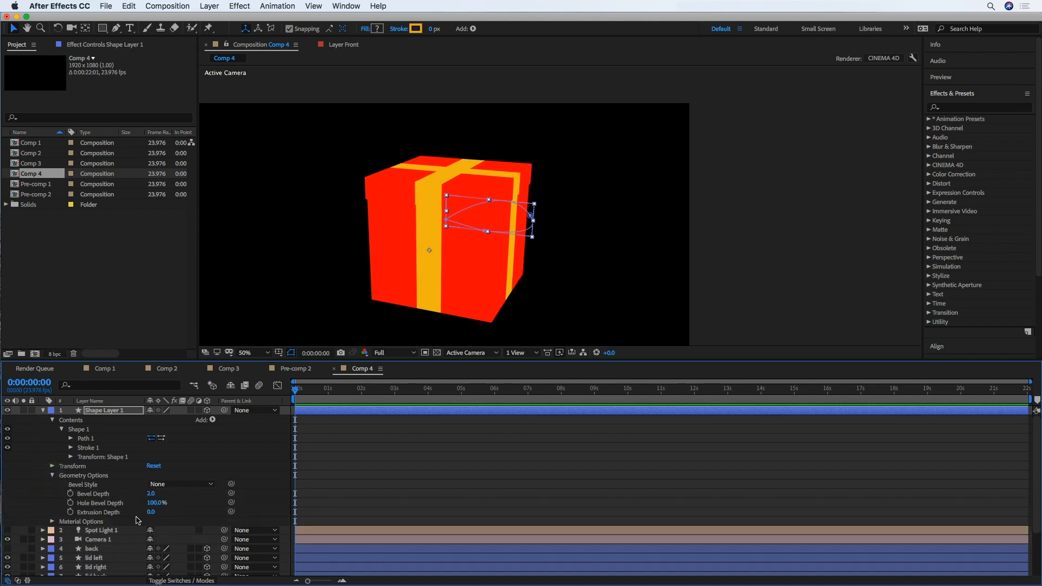
drag(151, 511, 169, 510)
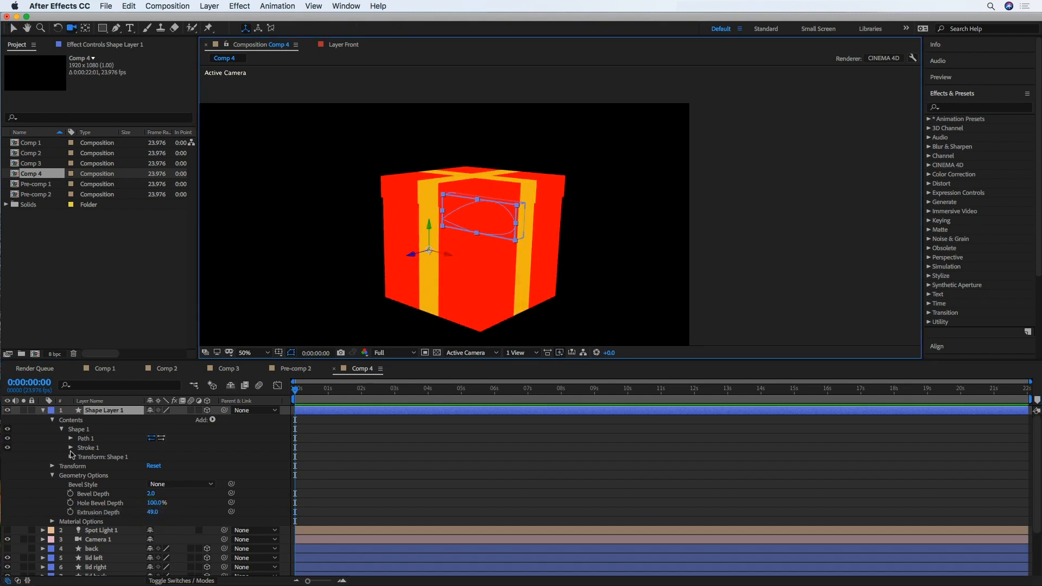
Set the bow loop's Stroke Width to 1
click(71, 448)
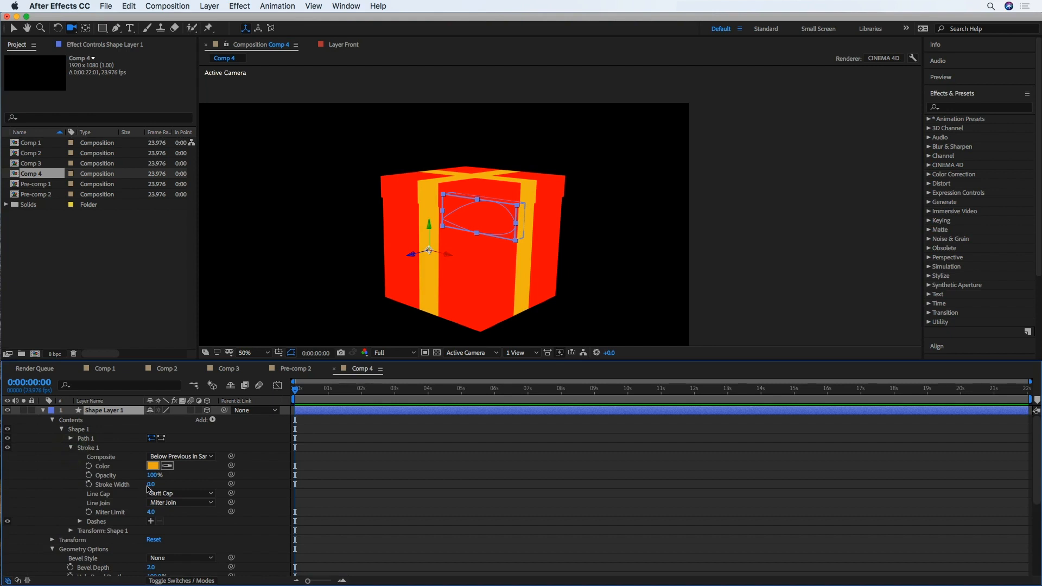
click(150, 484)
text(1)
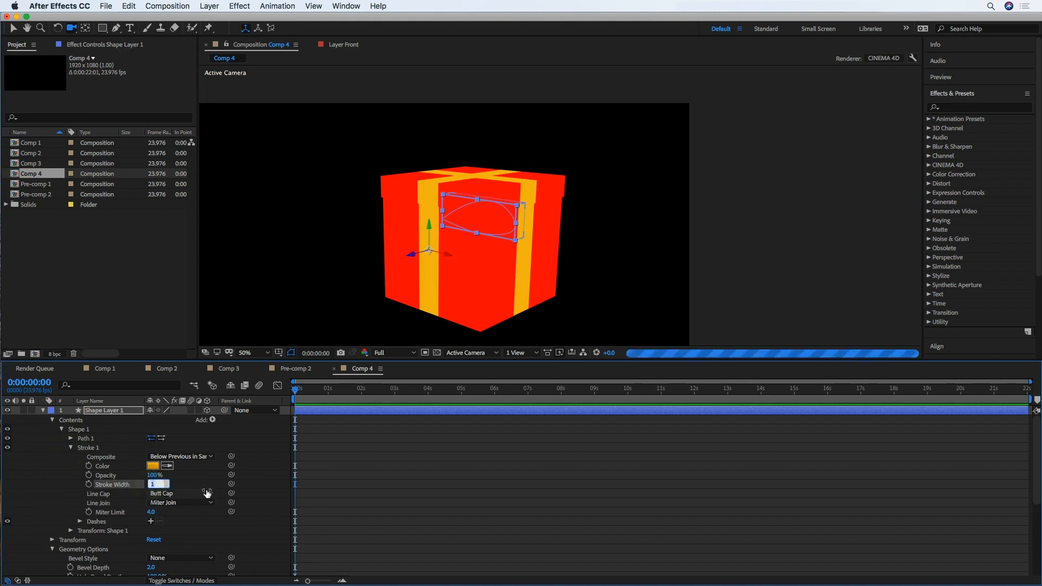
click(70, 448)
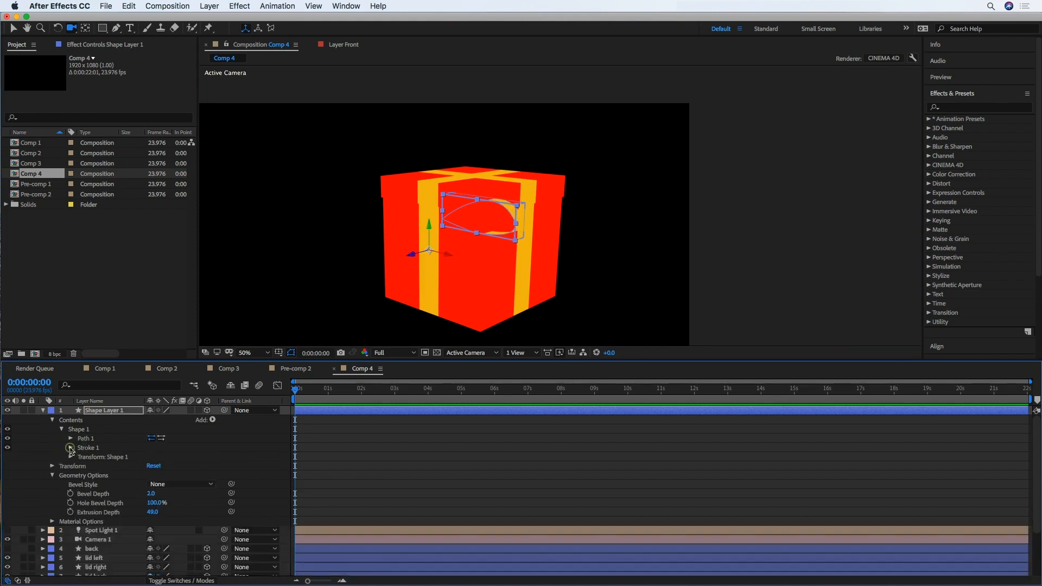
Increase the bow loop's Extrusion Depth to 76 and collapse its shape contents
drag(152, 512, 167, 512)
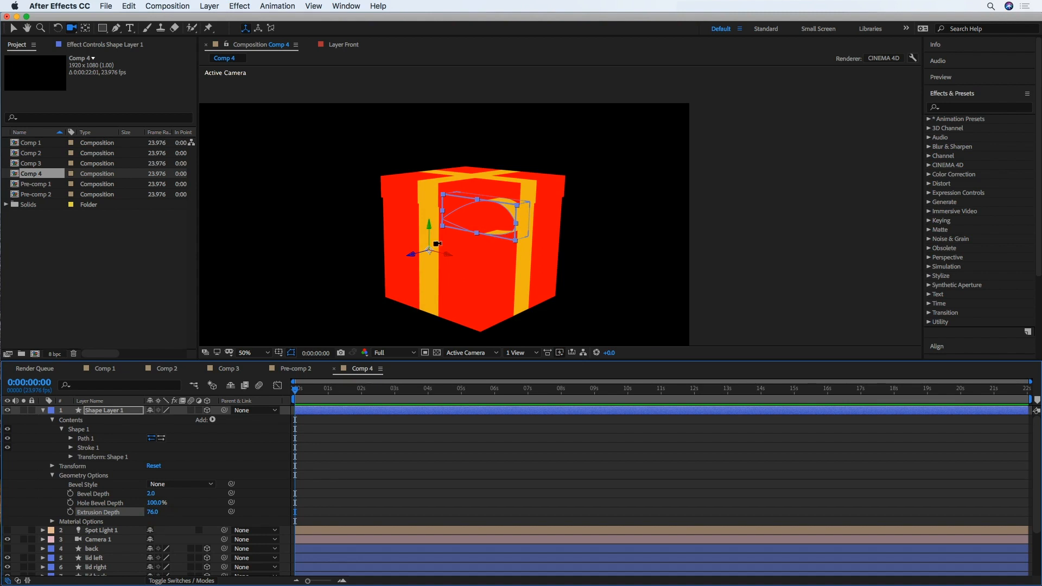
click(52, 421)
key(v)
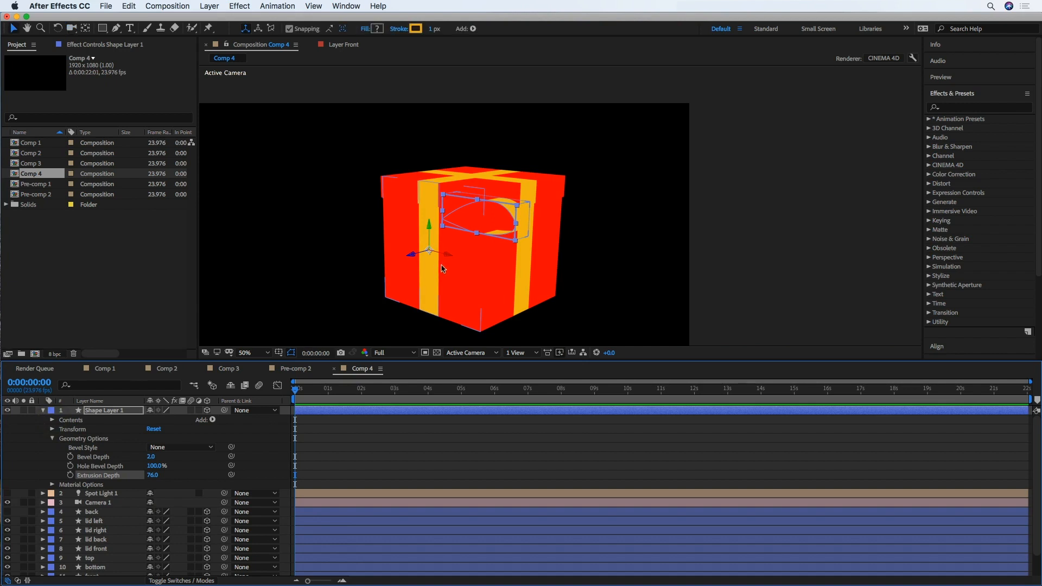
key(c)
drag(460, 279, 503, 261)
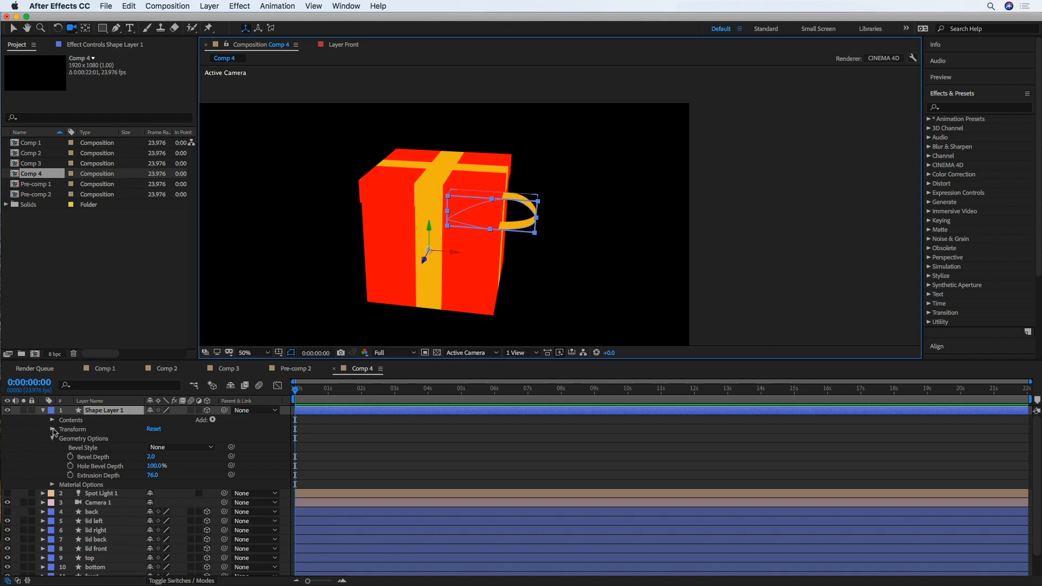
Expand the bow loop's transform properties and raise it along the Y axis to 354, level with the lid
click(53, 429)
key(v)
drag(428, 232, 429, 179)
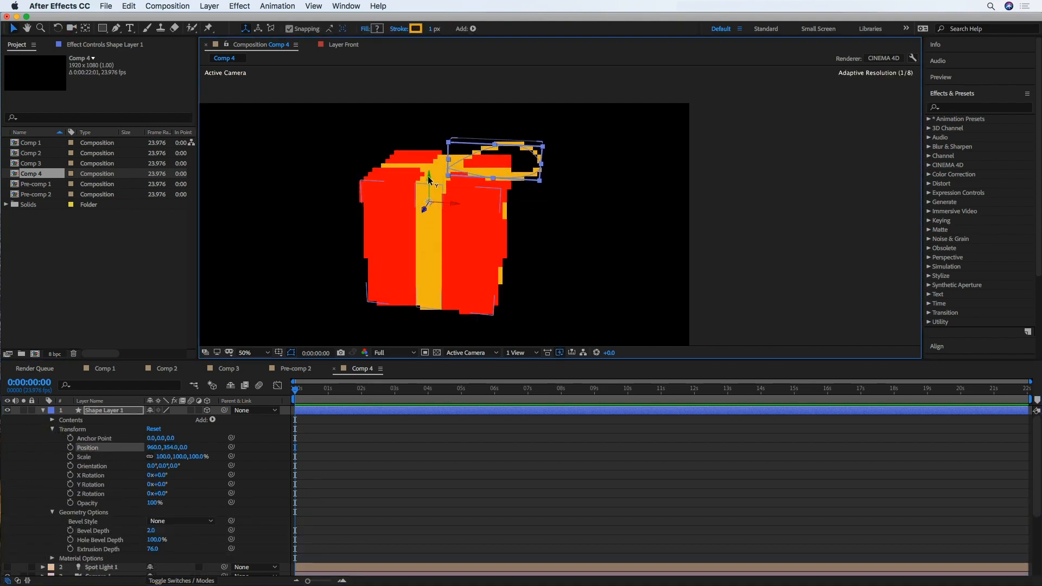
In the Top view, shift the bow loop to Z 210 over the horizontal ribbon and set its Extrusion Depth to 103
click(497, 353)
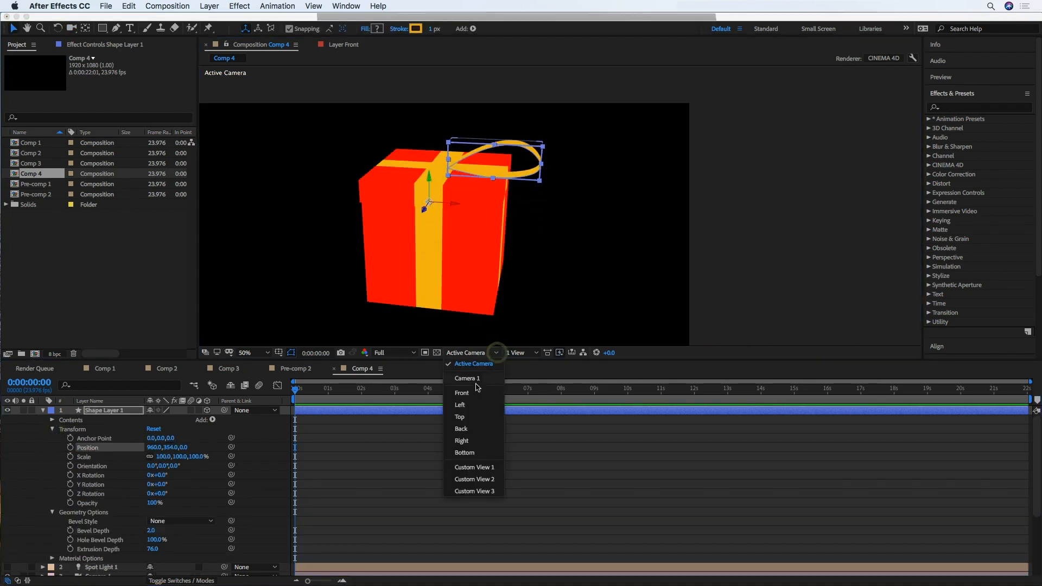
click(460, 417)
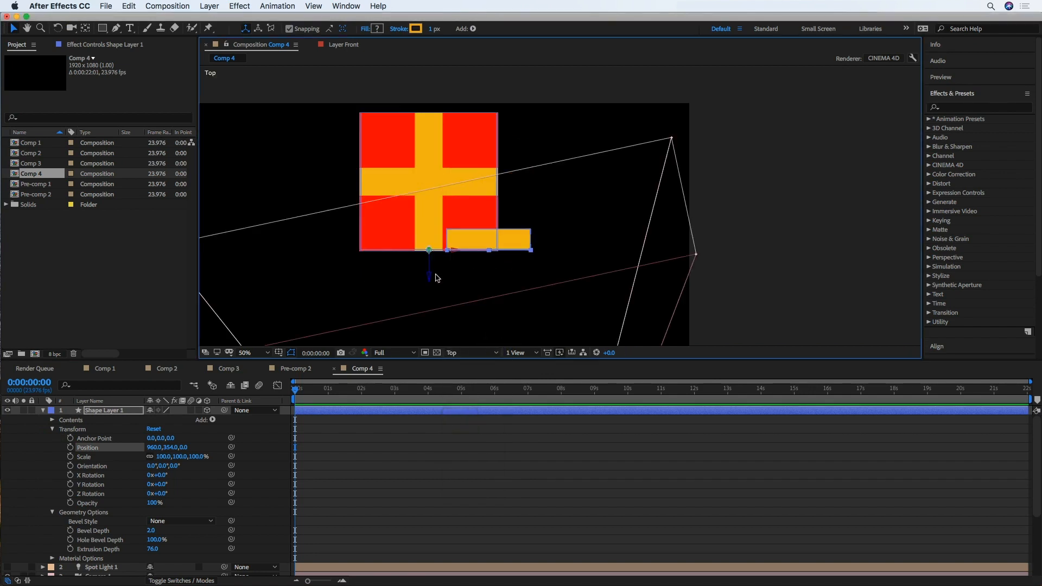
drag(428, 277, 428, 216)
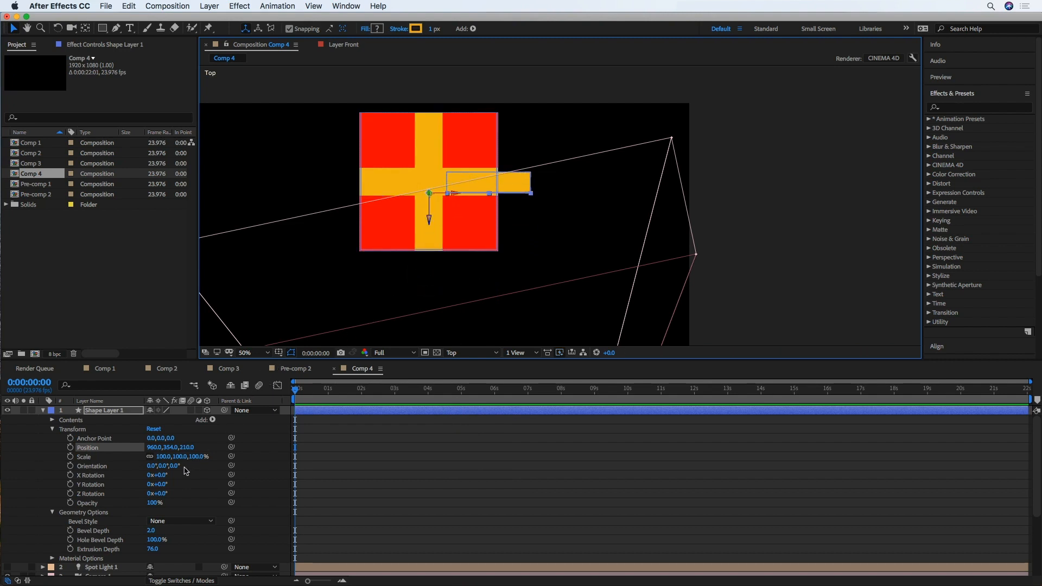
drag(148, 552, 164, 550)
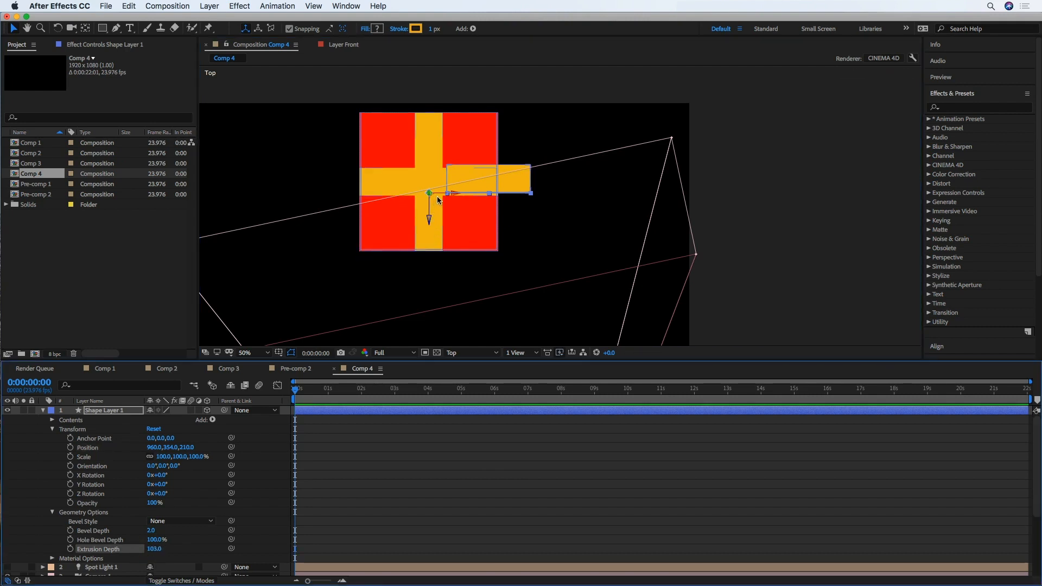
Move the bow loop beside the box to X 1168, Z 198 in line with the ribbon, and set its Extrusion Depth to 100
drag(442, 196, 498, 202)
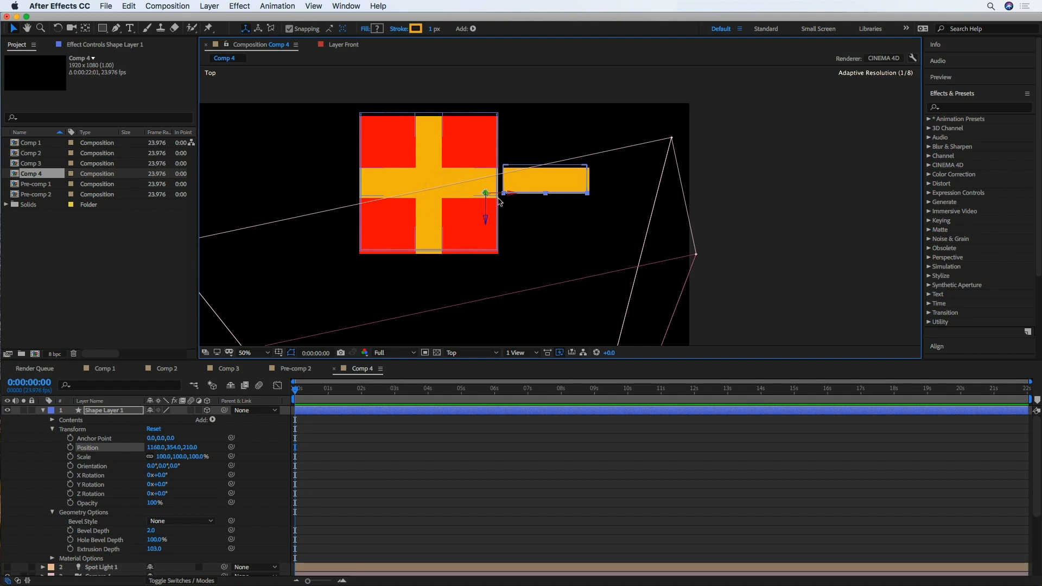
click(526, 220)
click(530, 186)
drag(486, 219, 486, 222)
click(512, 216)
click(528, 191)
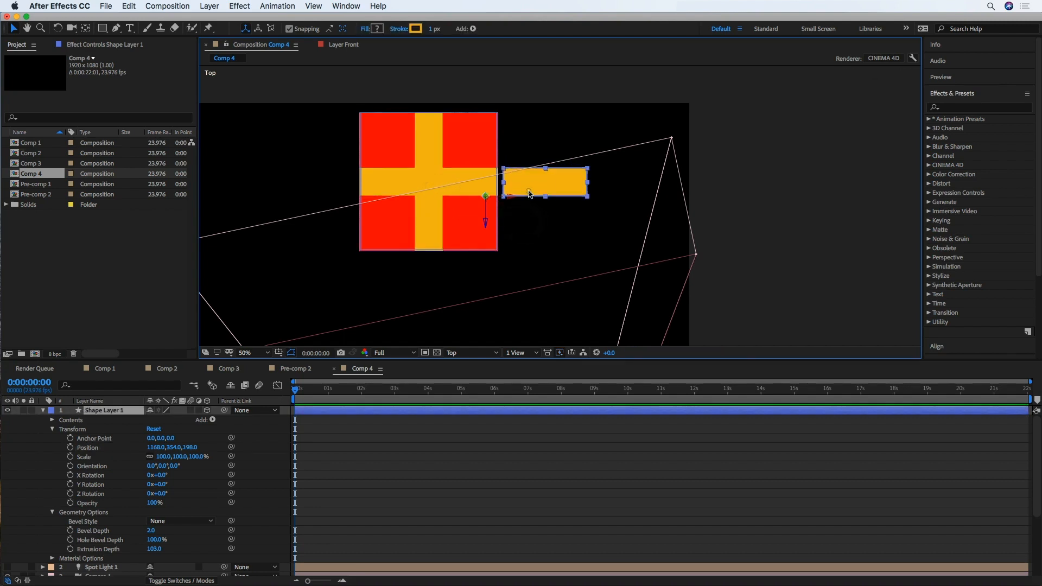
click(154, 549)
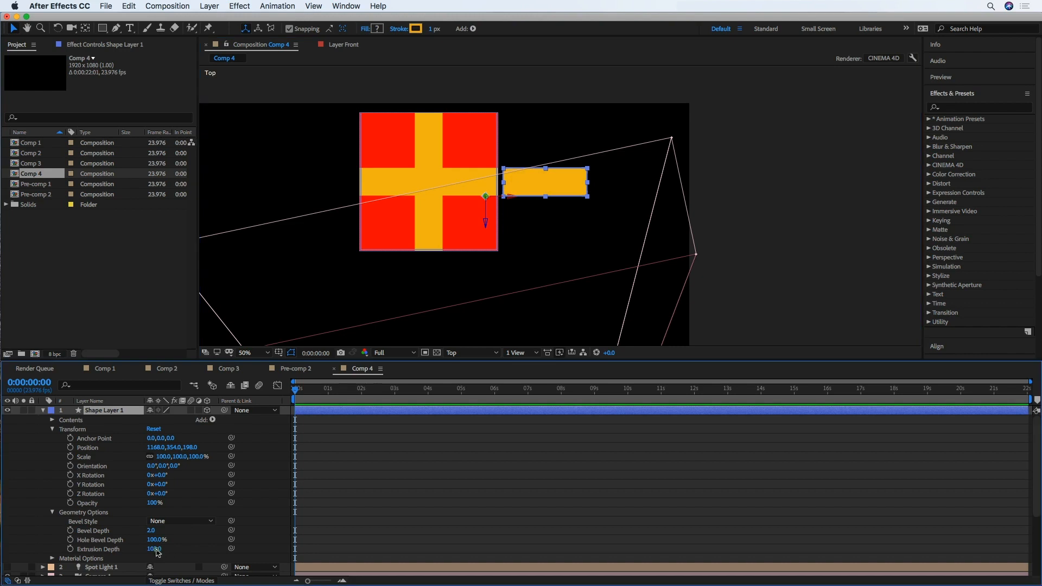
text(100)
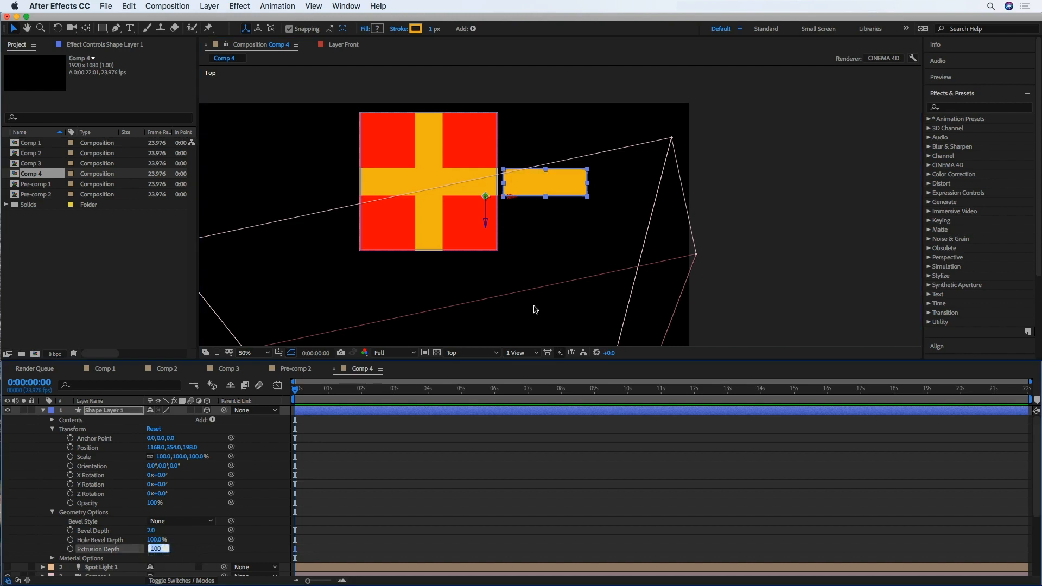
click(565, 264)
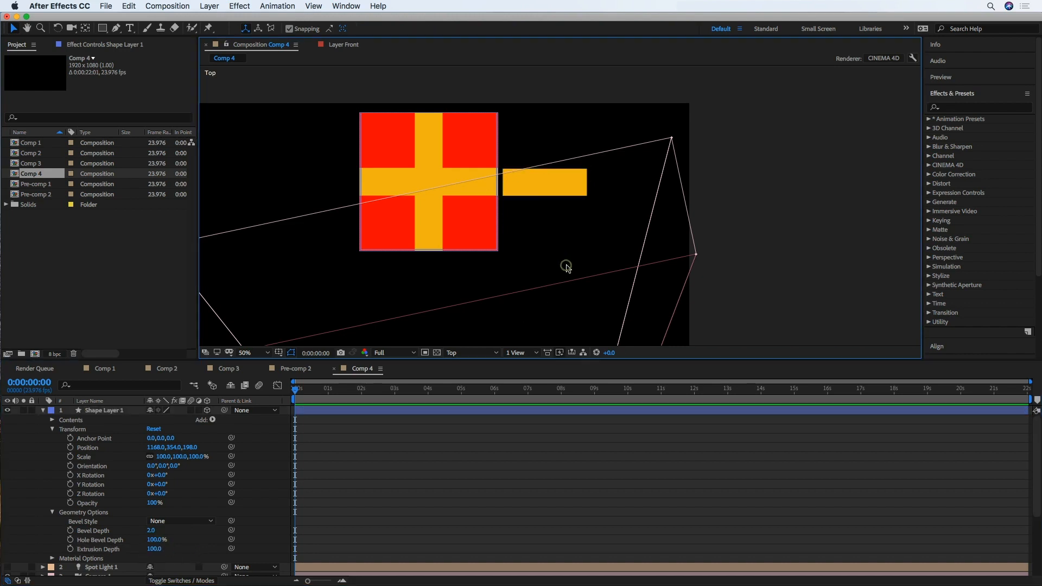
Place the bow loop's anchor point at the center of its left edge and slide the loop to X 962 at the ribbon crossing
click(543, 193)
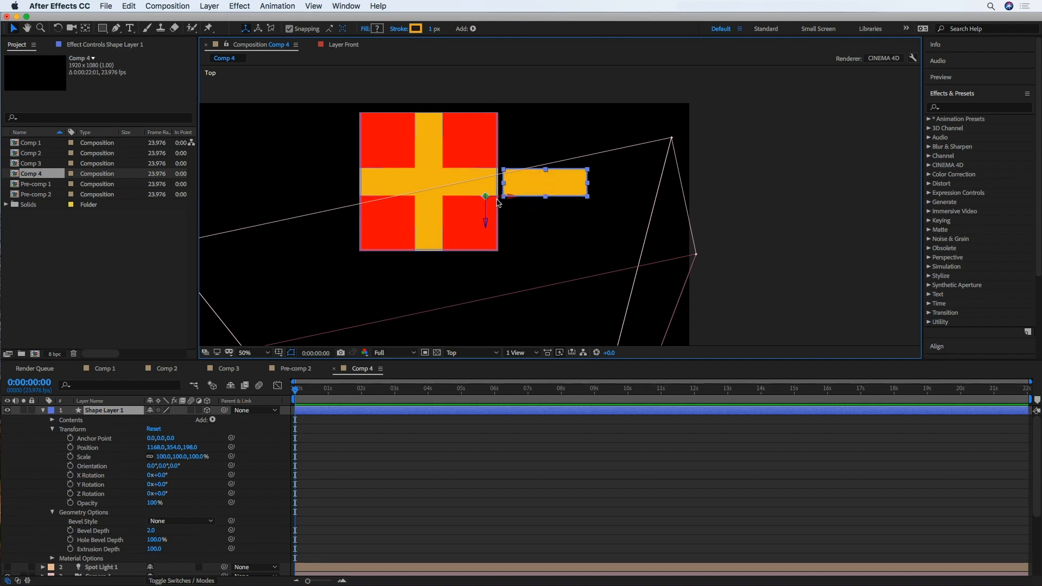
key(y)
drag(485, 195, 508, 201)
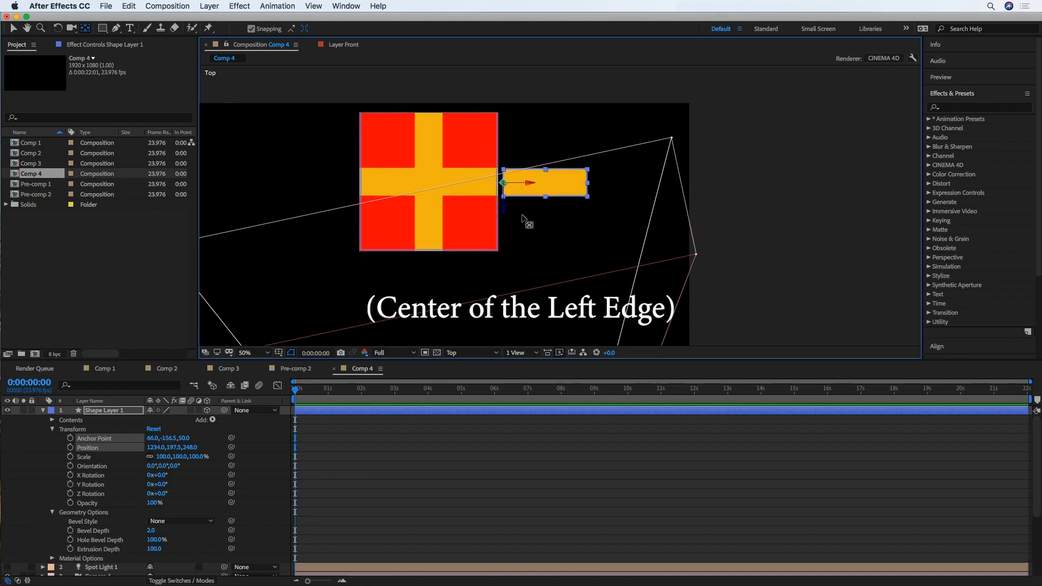
key(v)
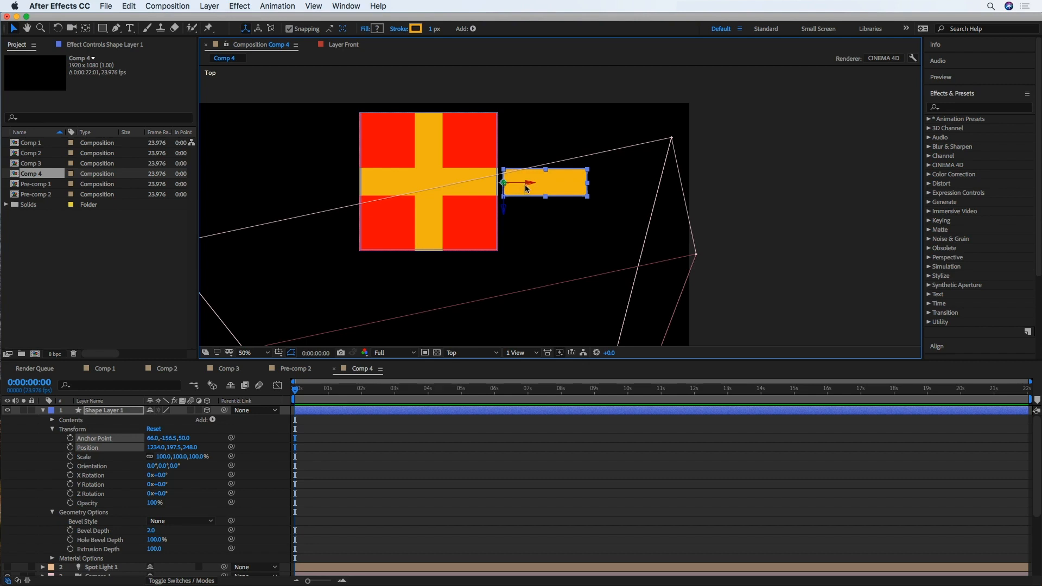
drag(526, 185, 450, 183)
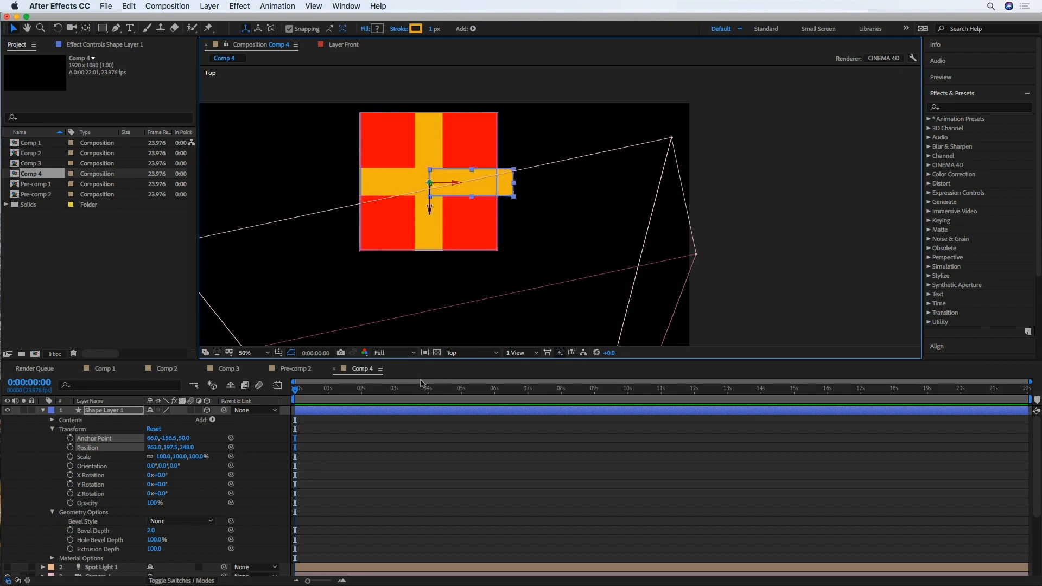
In the Active Camera view, scale the bow loop down proportionally to about 75.9%
click(488, 355)
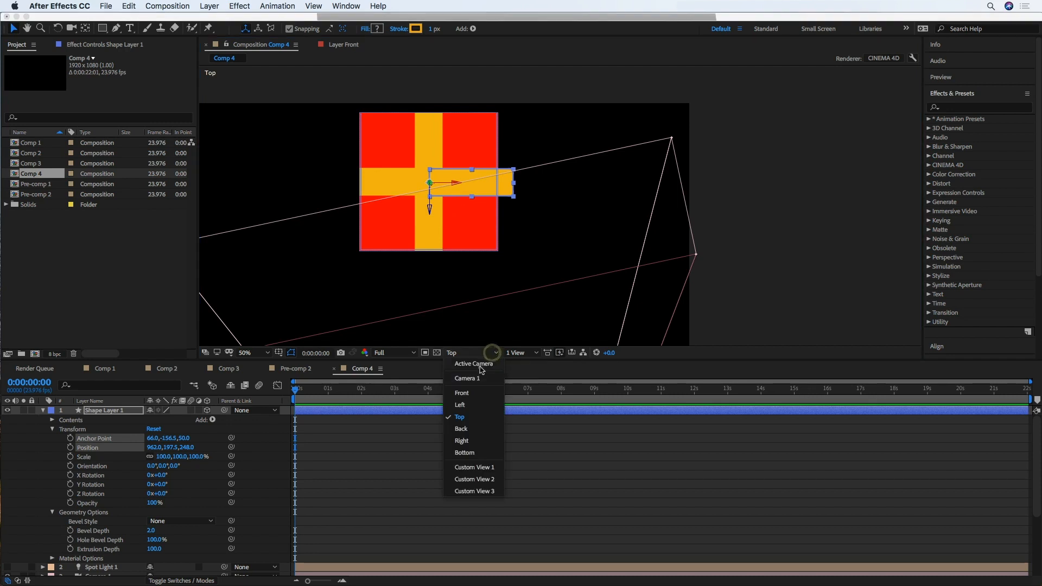
click(480, 363)
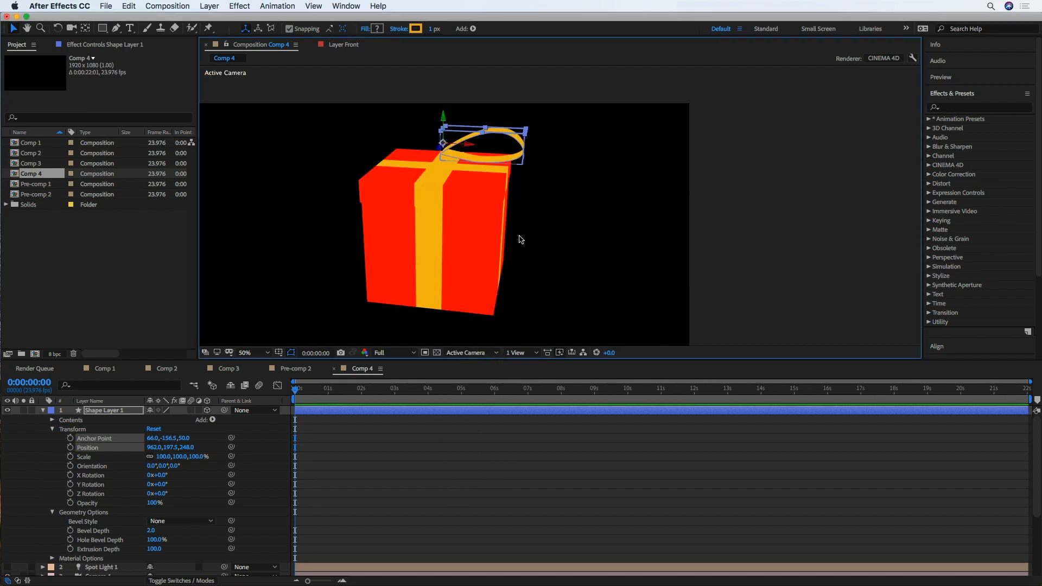
drag(525, 136, 496, 147)
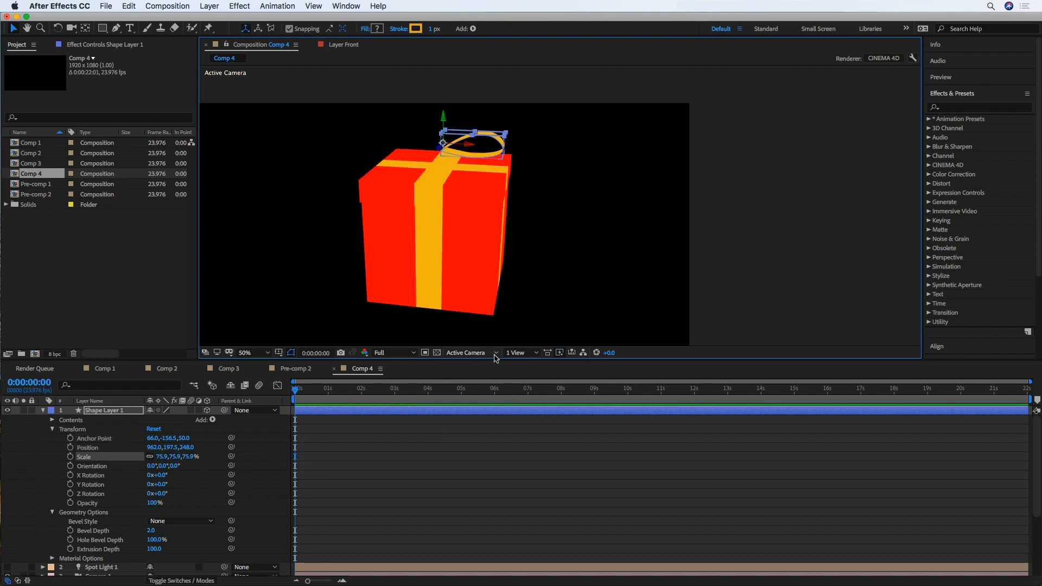
In the Front view, lower the bow loop toward the lid to about Y 253.5
click(491, 353)
click(468, 390)
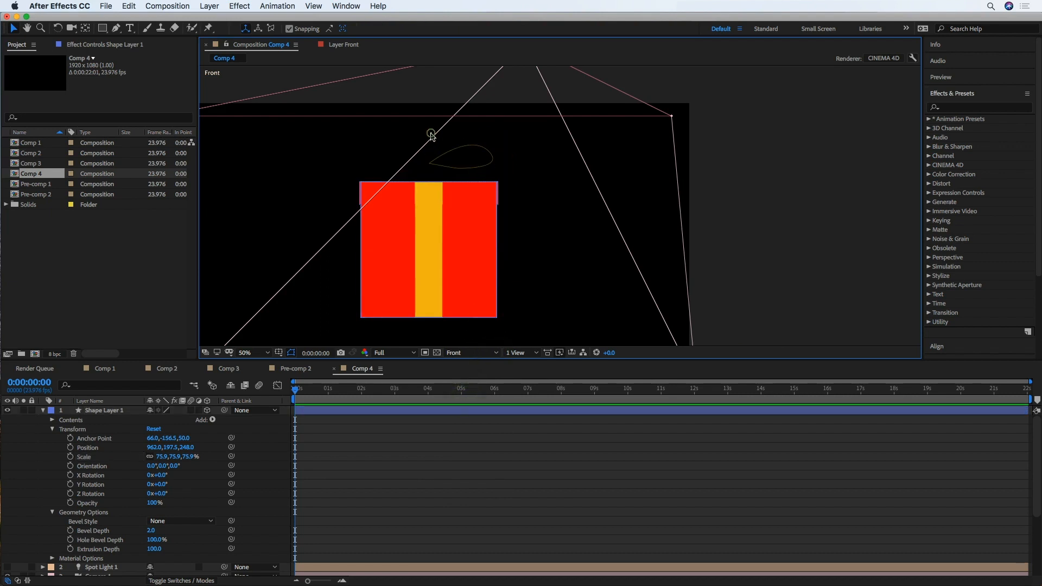
drag(431, 133, 560, 203)
click(558, 202)
click(480, 165)
drag(429, 148, 429, 147)
click(532, 186)
scroll(434, 186, up, 2)
drag(302, 163, 661, 244)
click(393, 163)
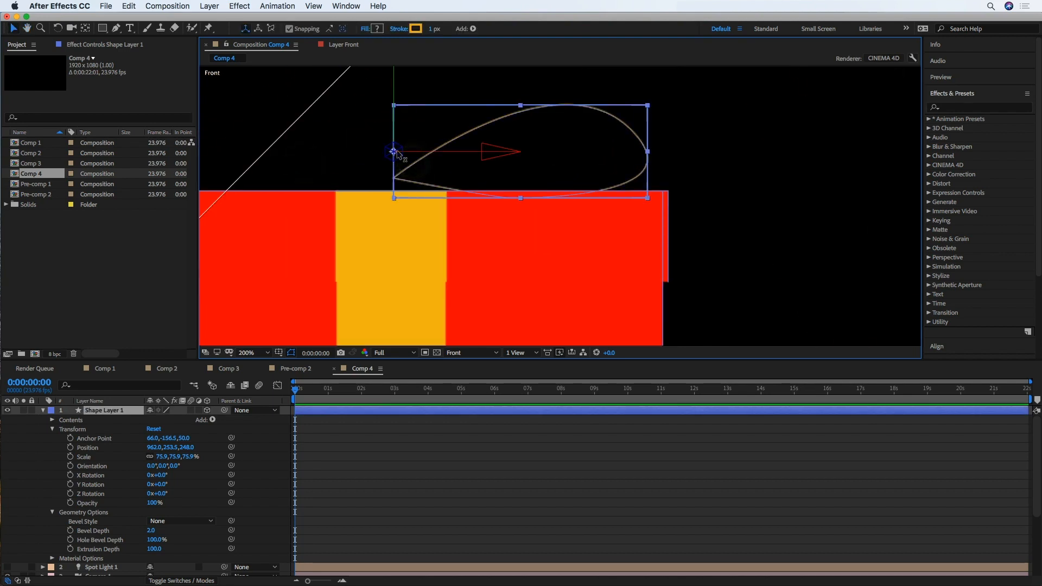
Fine-tune the bow loop's height to Y 243.5 so it rests just above the lid
scroll(434, 221, up, 1)
scroll(434, 220, down, 1)
drag(435, 208, 445, 285)
click(401, 126)
click(456, 223)
key(shift+Up)
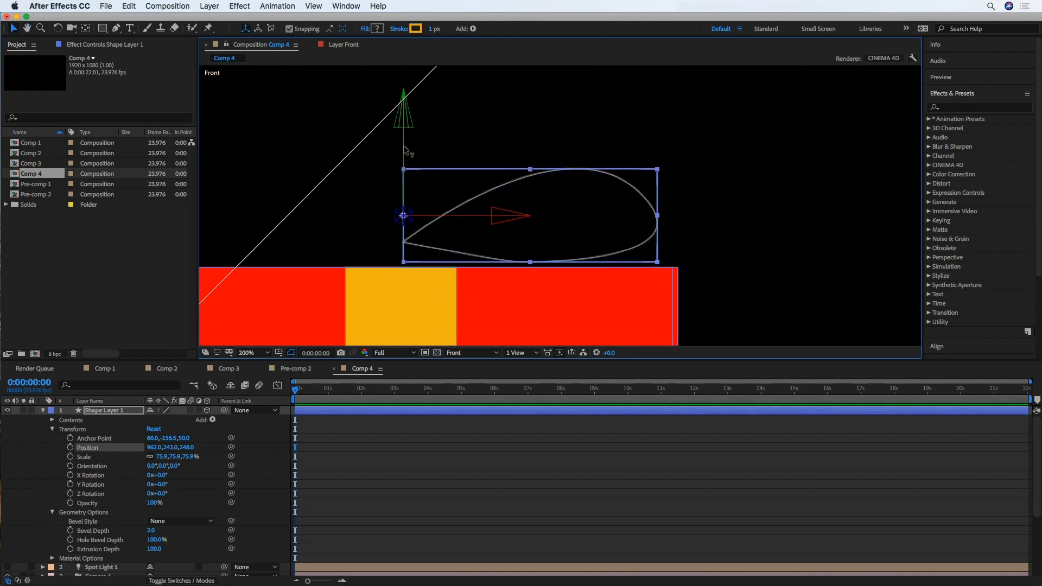
click(773, 241)
Return to the Active Camera view and make Spot Light 1 visible
key(c)
click(496, 352)
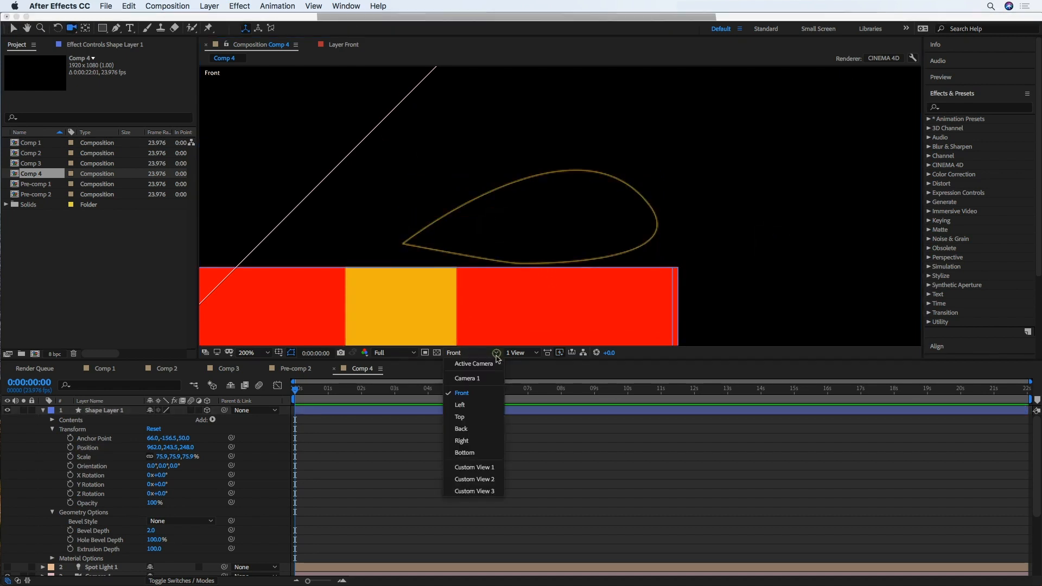
click(473, 363)
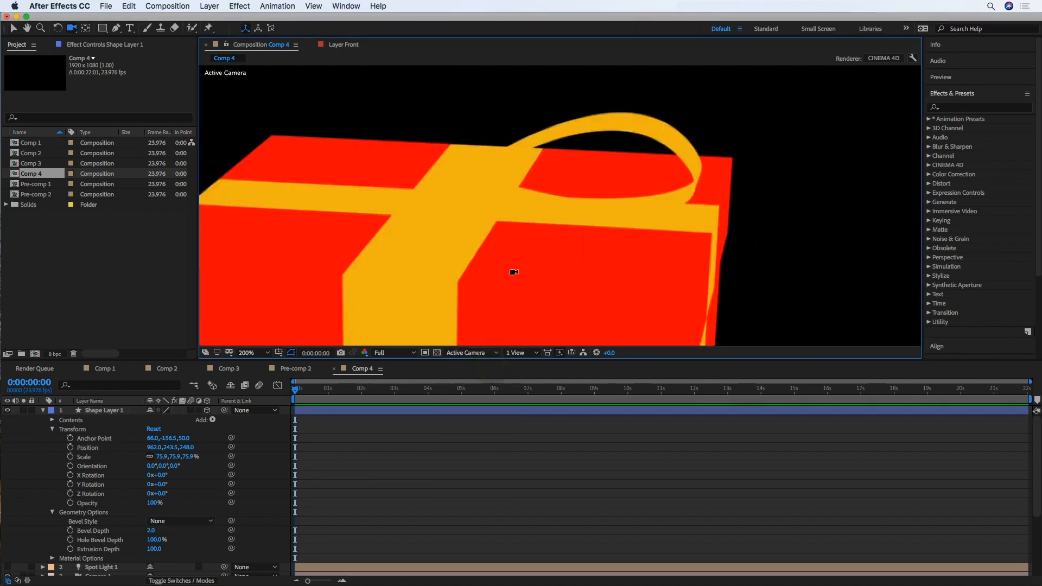
click(7, 567)
Thin the bow loop's ribbon edge by setting its Stroke Width to 0.25 px
key(v)
click(104, 410)
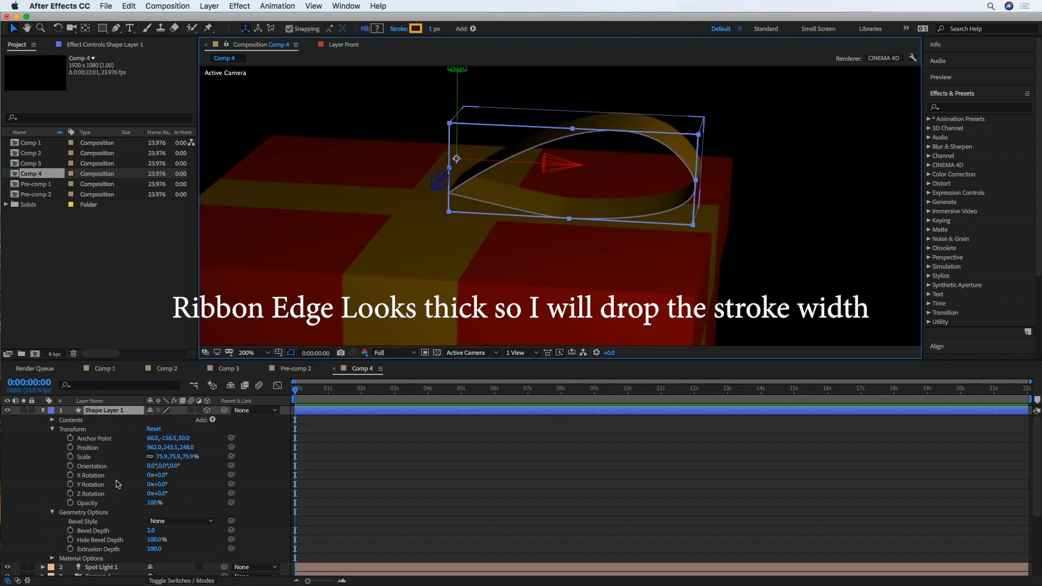
click(52, 420)
click(71, 448)
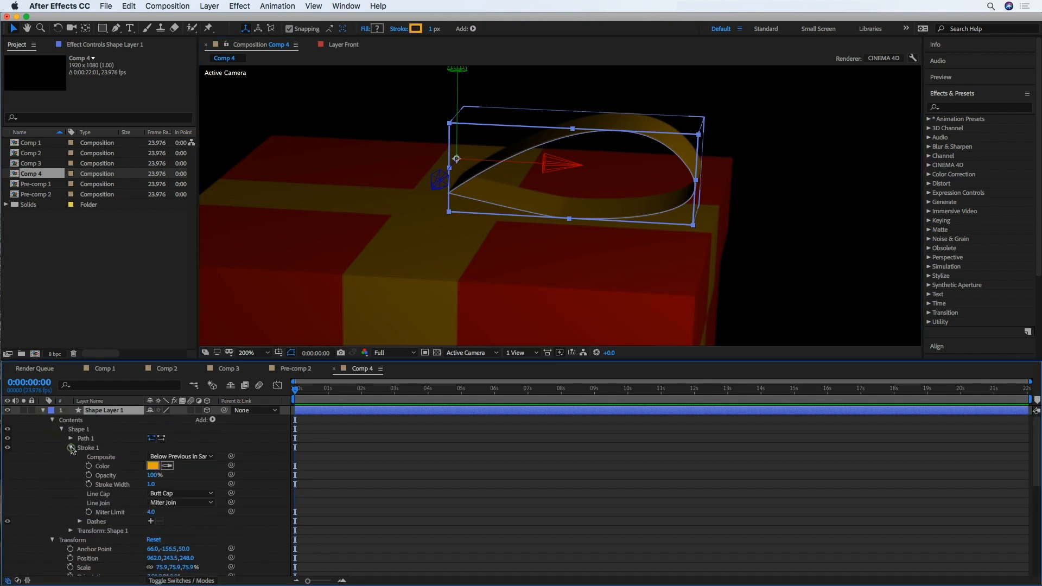
click(151, 483)
text(.2)
key(Return)
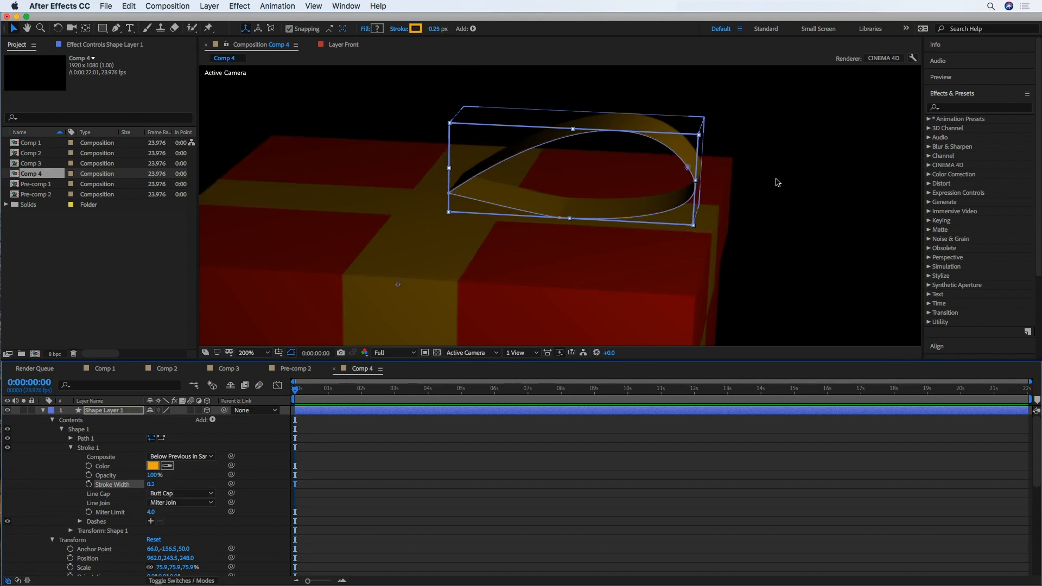
click(802, 175)
click(562, 143)
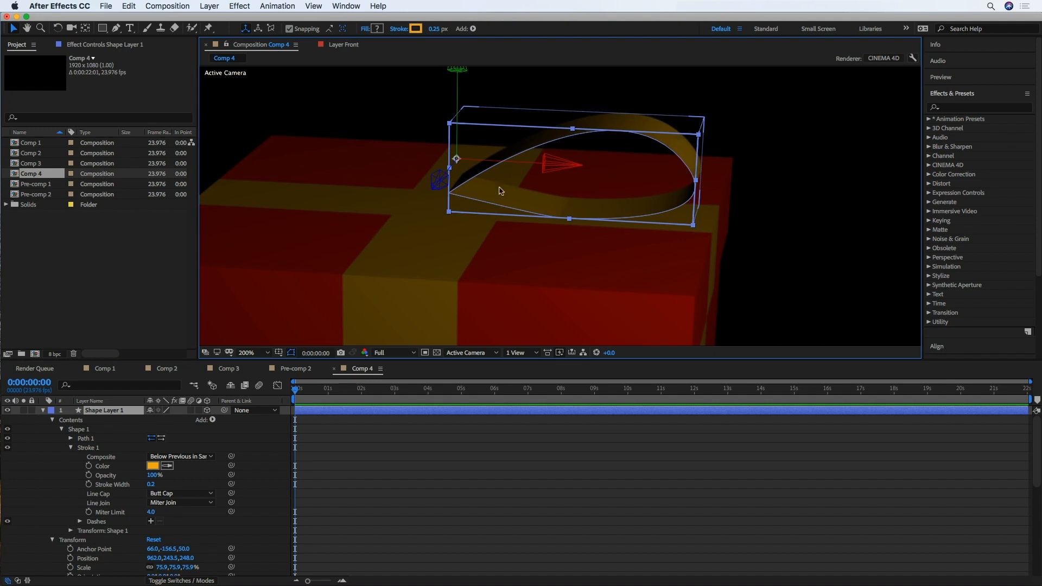
Duplicate the bow loop layer and rename the duplicate "bow left"
click(43, 410)
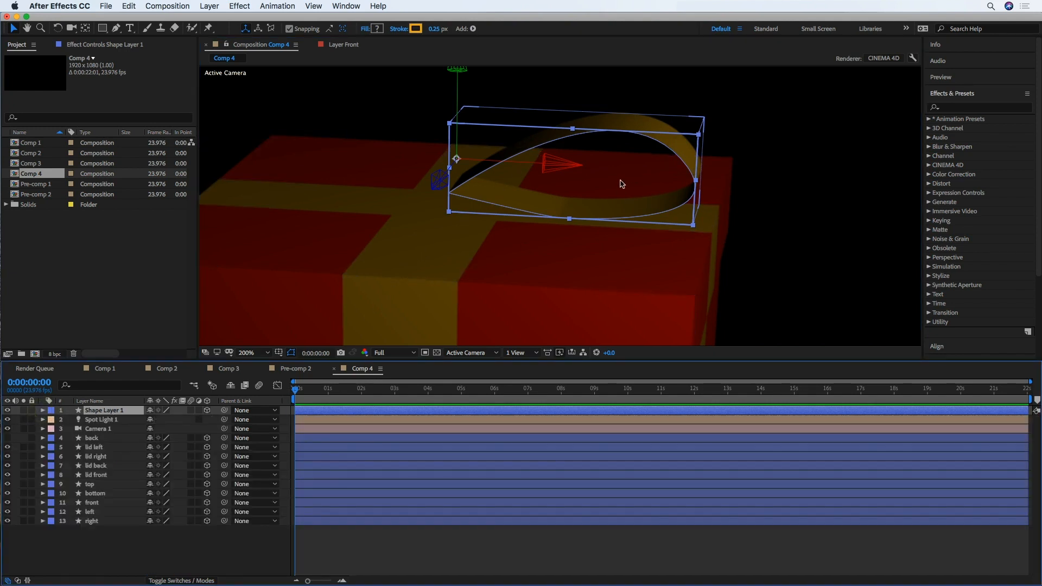
key(super+d)
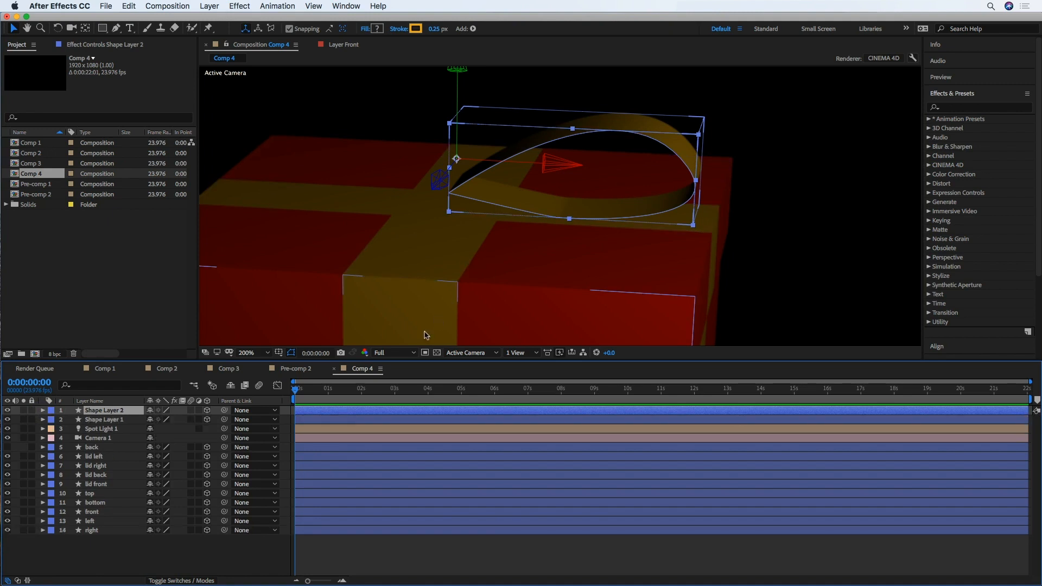
click(109, 412)
key(Return)
text(bow left)
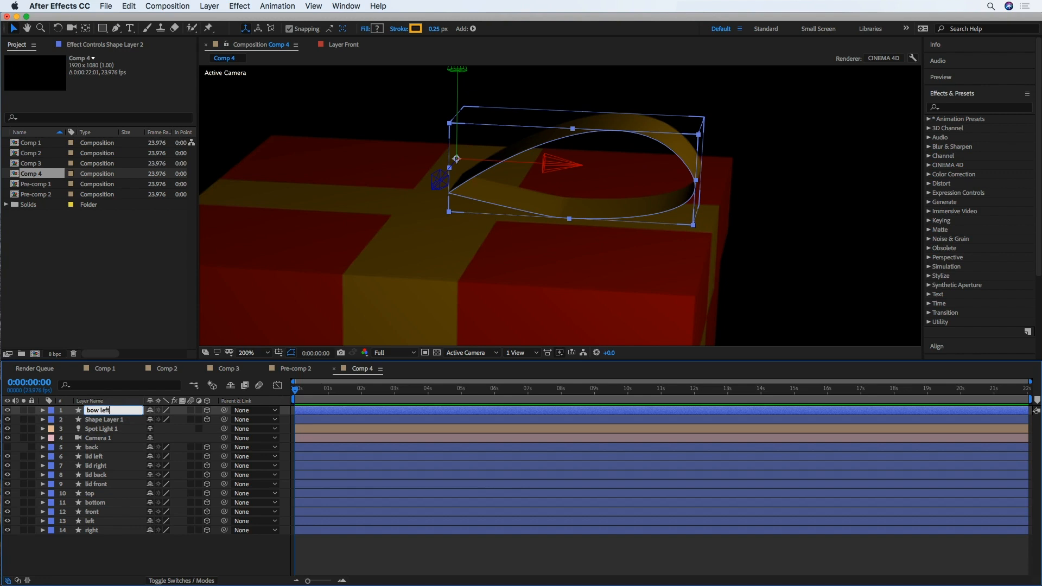
key(Return)
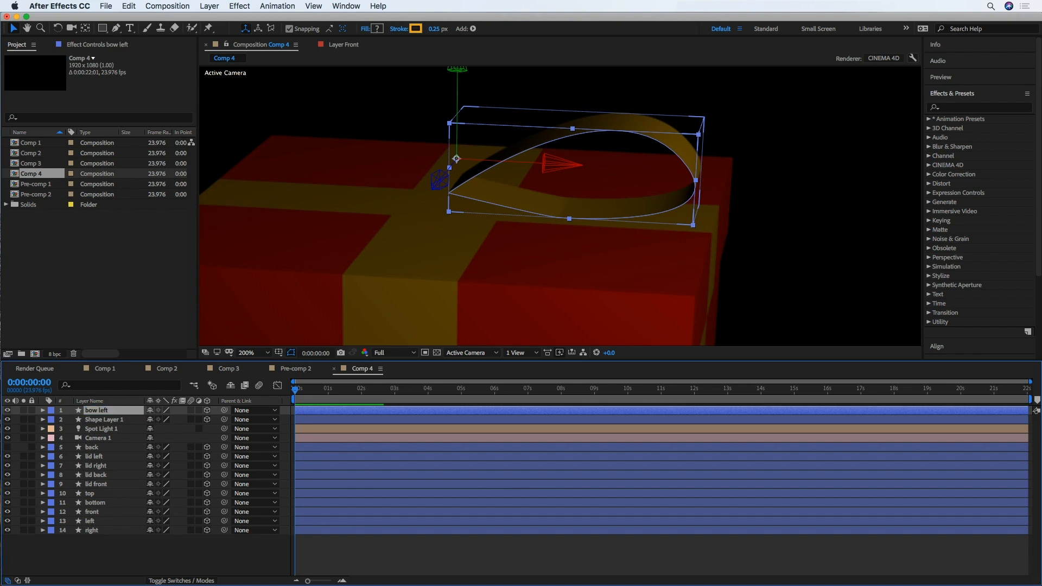
Rename the original bow loop layer "bow right"
click(116, 420)
key(Return)
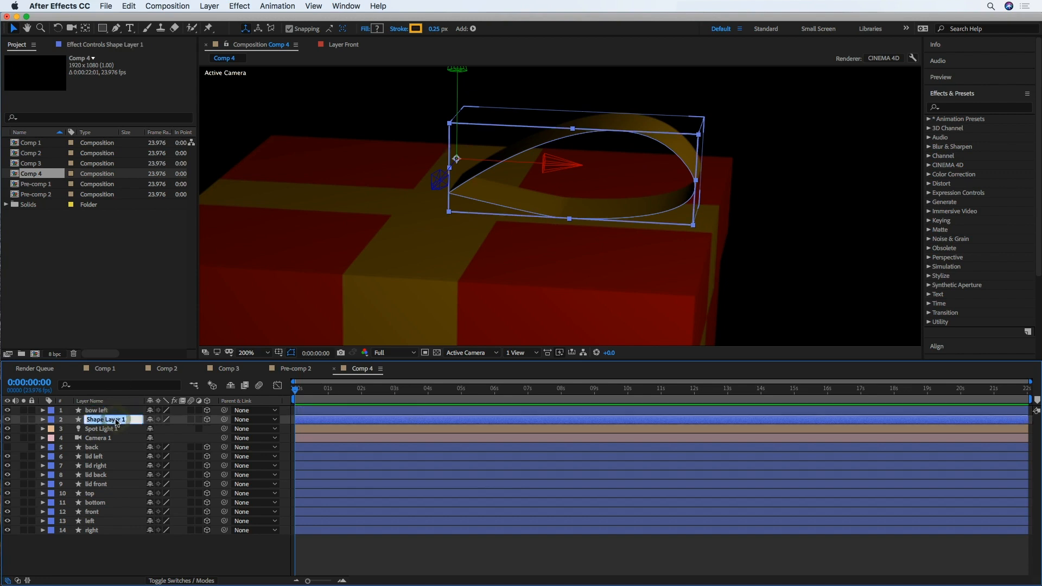
text(bow right)
key(Return)
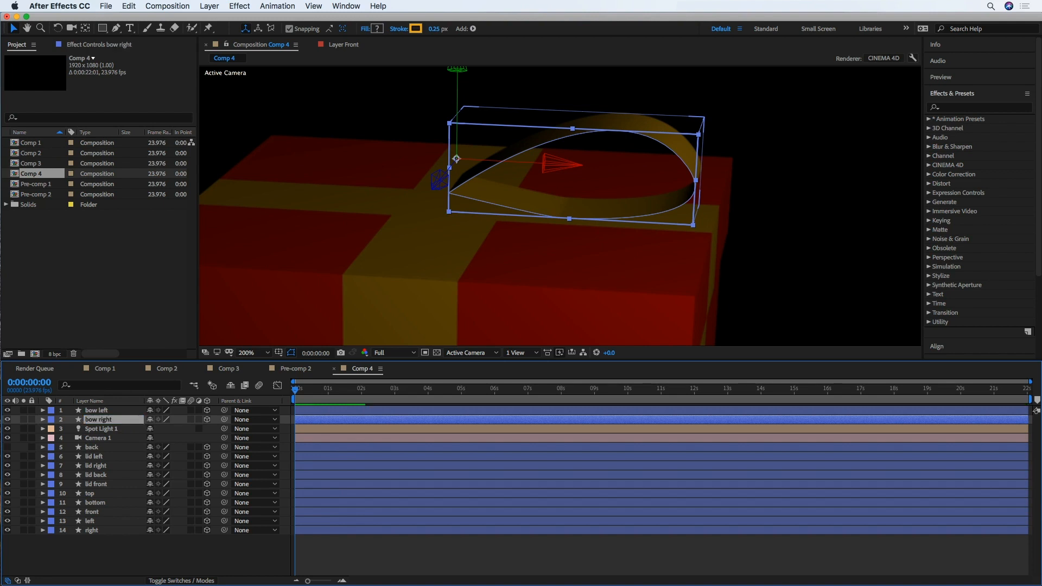
Flip the "bow left" layer to the opposite side of the ribbon with a Y Rotation of 180°
click(97, 410)
click(43, 410)
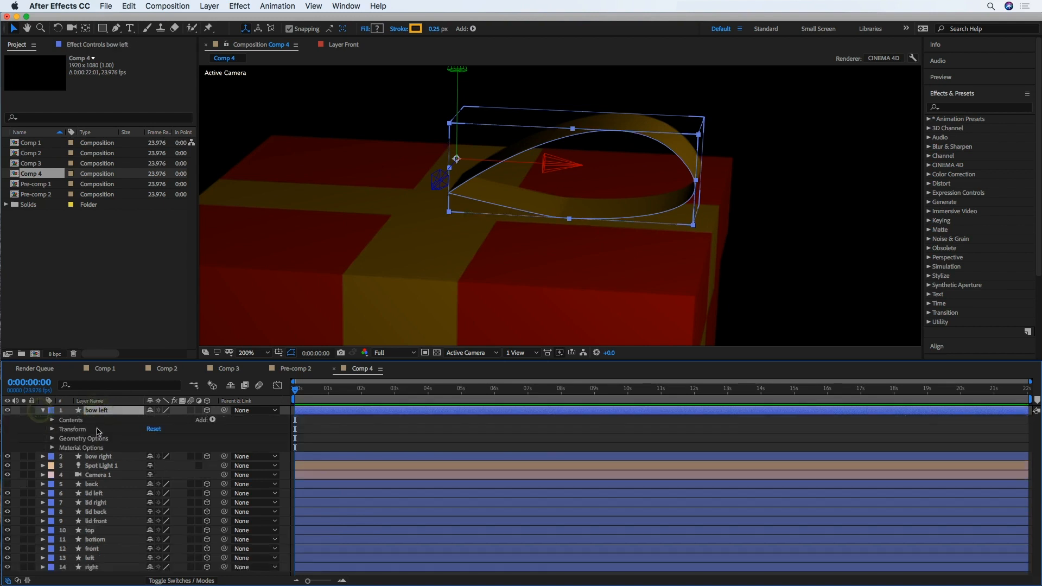
click(52, 429)
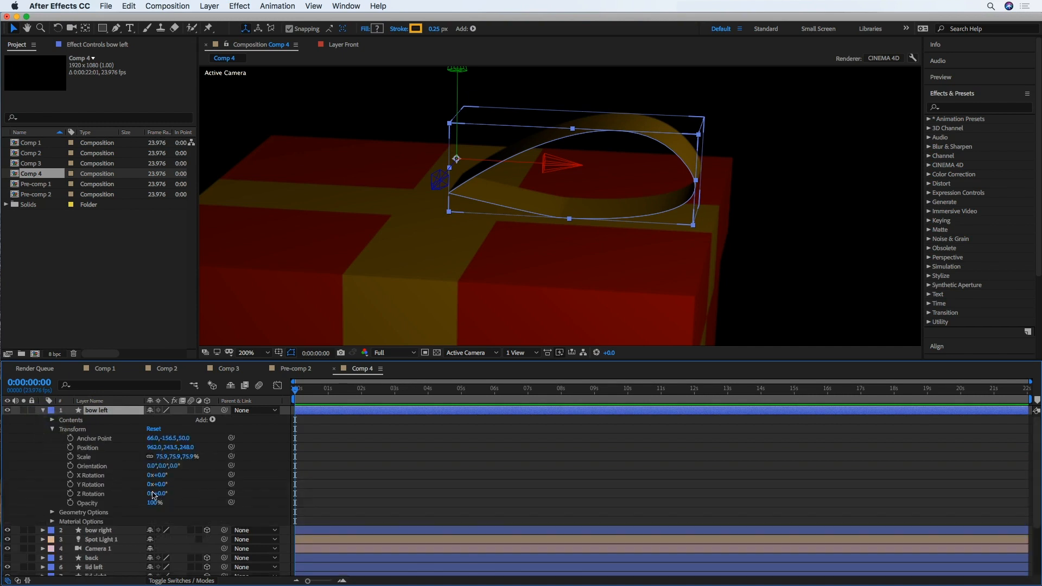
drag(165, 488, 249, 480)
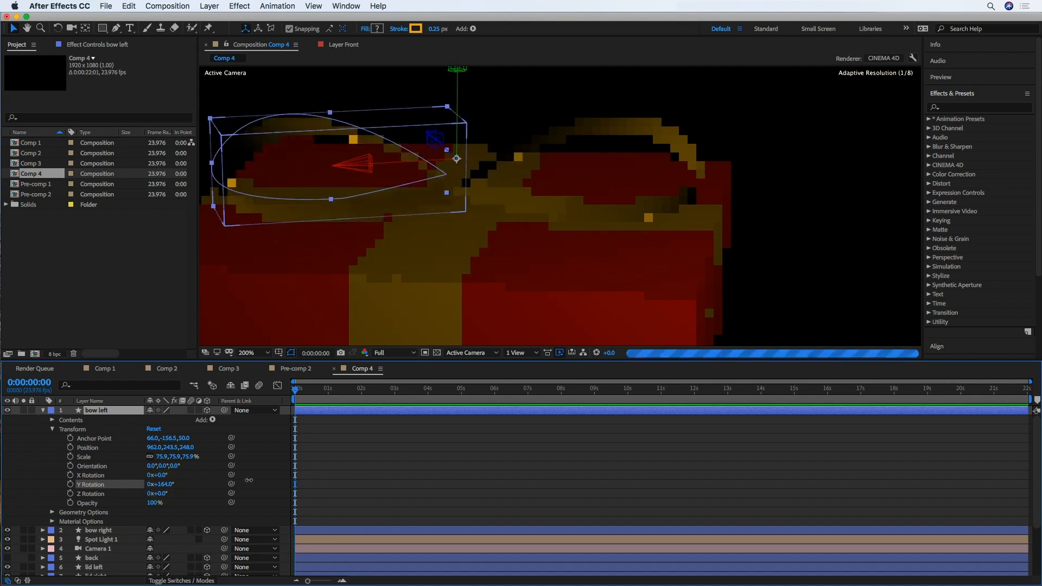
click(163, 484)
text(1)
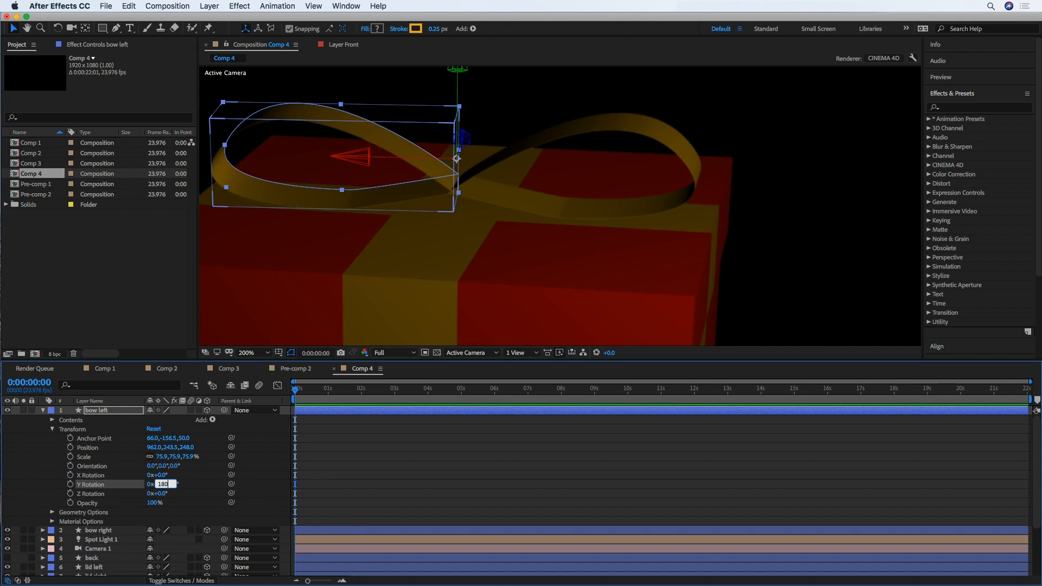
text(80)
key(Return)
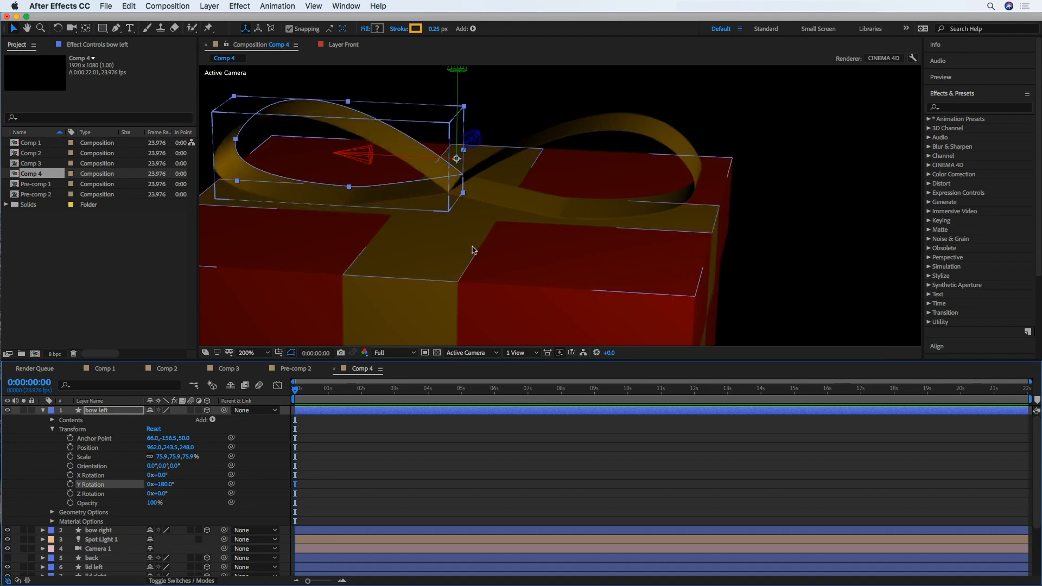
Fit the composition in the viewer and play a preview of the gift box with both bow loops
key(shift+slash)
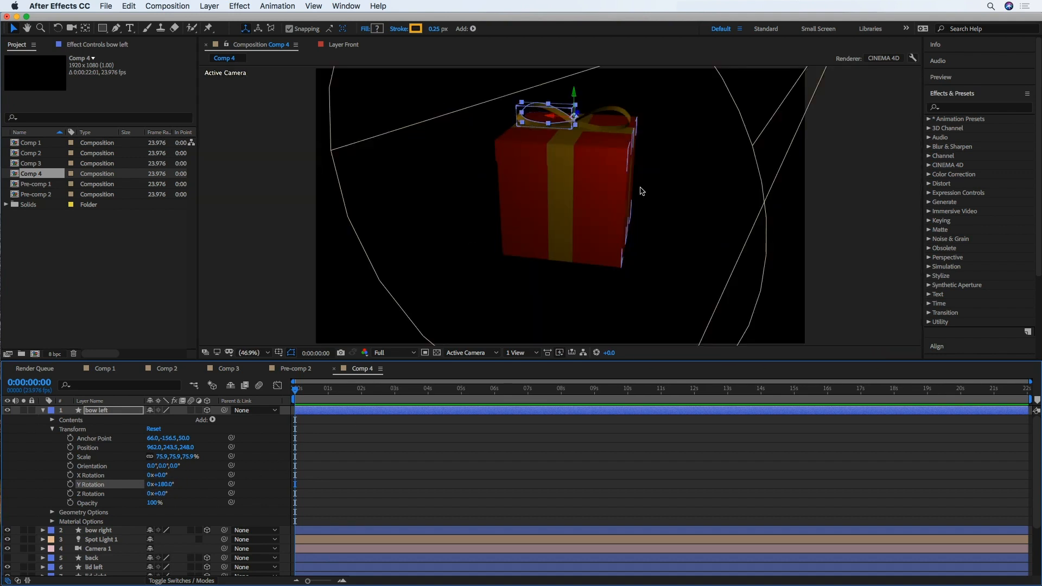
key(space)
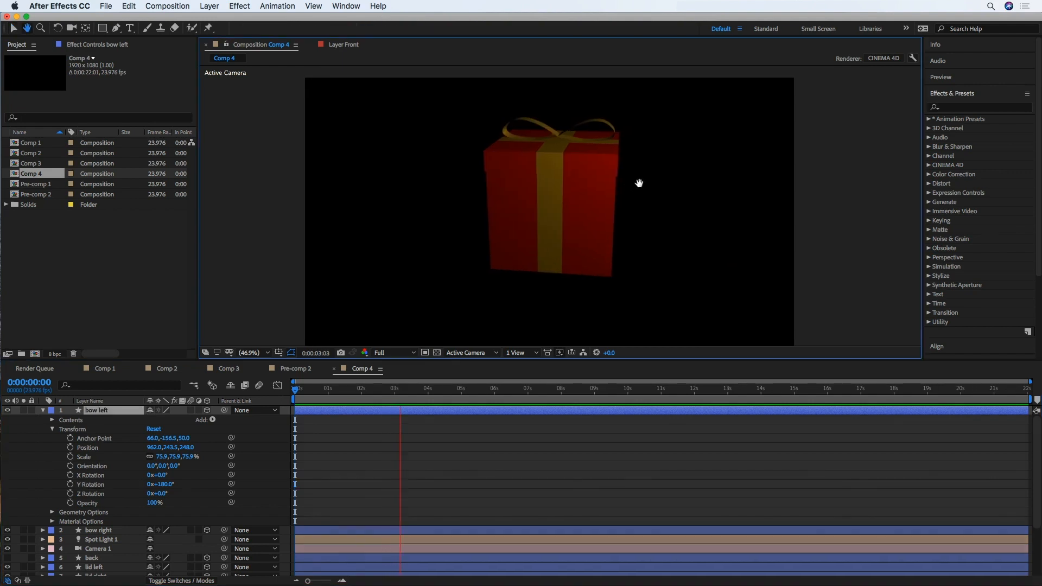
key(space)
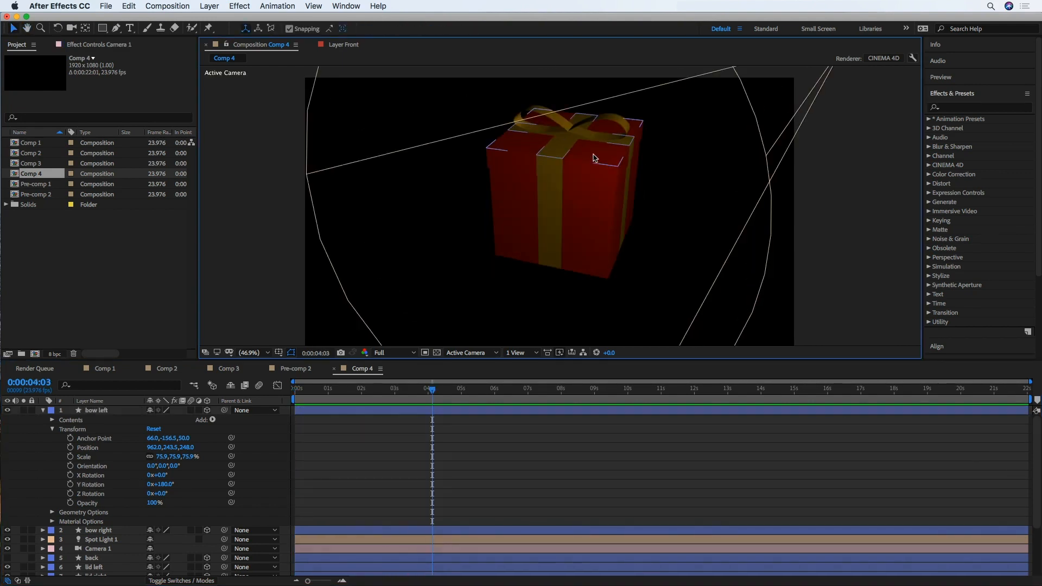
Place the "top" layer's anchor point at the midpoint of its back edge
click(594, 158)
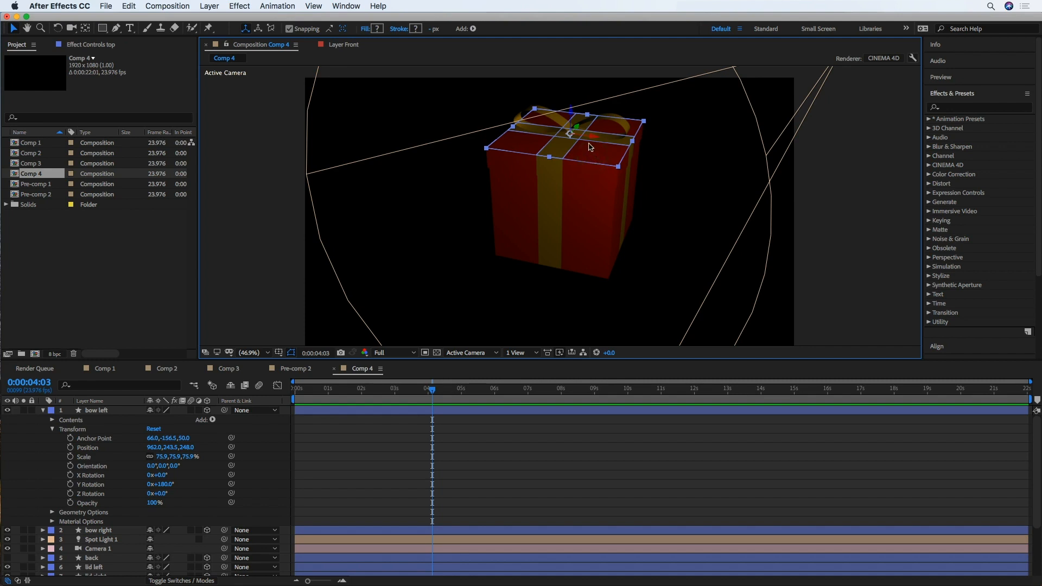
key(c)
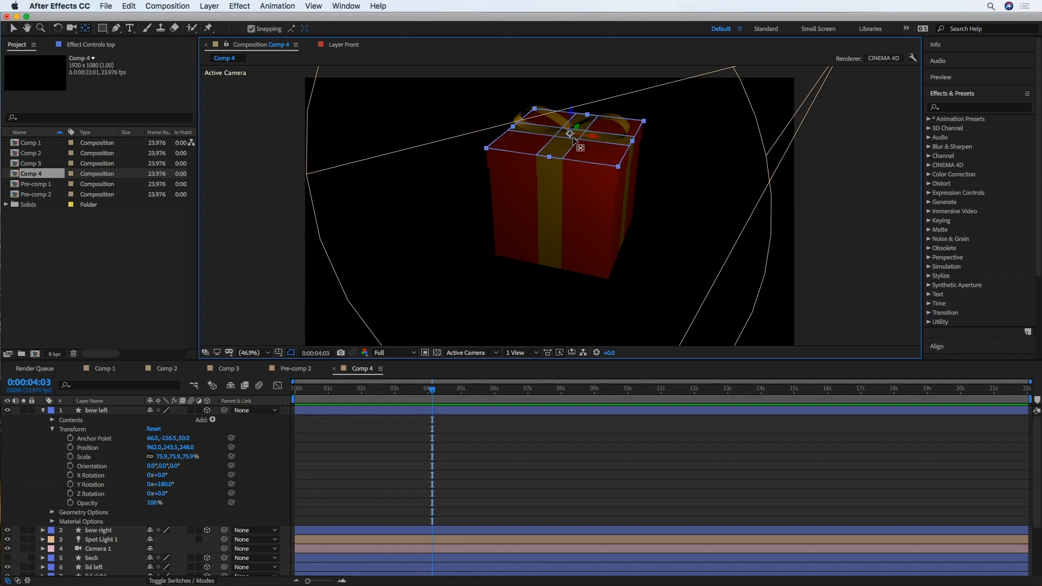
drag(569, 133, 587, 114)
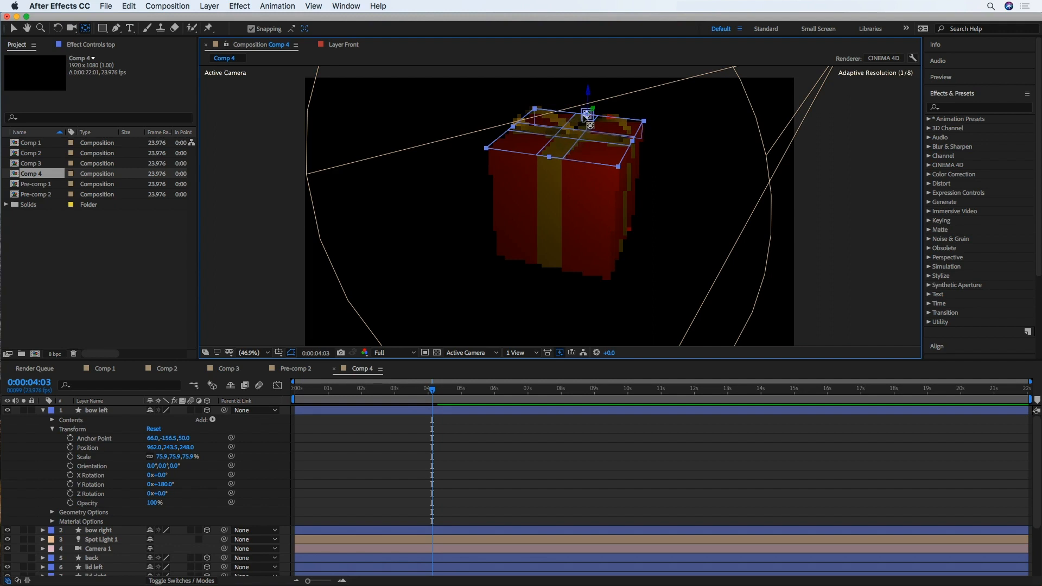
key(v)
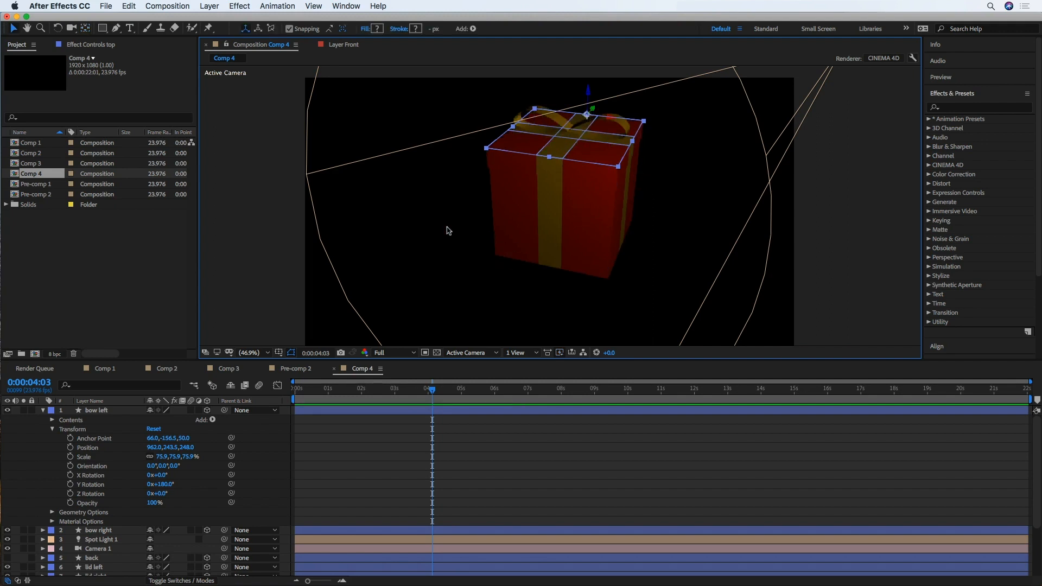
Parent the bow left, bow right, lid left, lid right, lid back and lid front layers to the "top" layer
click(43, 410)
click(124, 419)
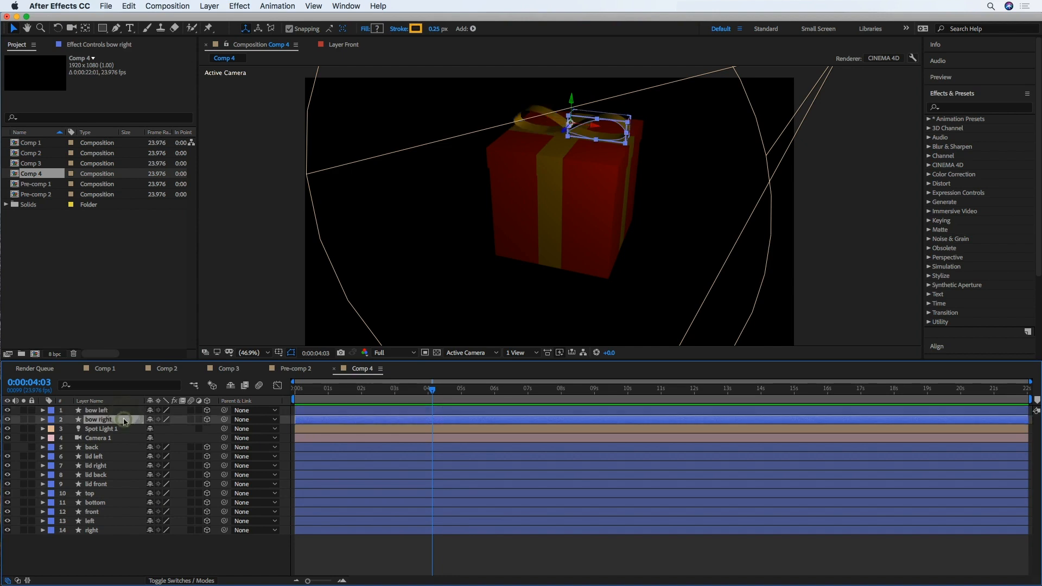
super+click(125, 411)
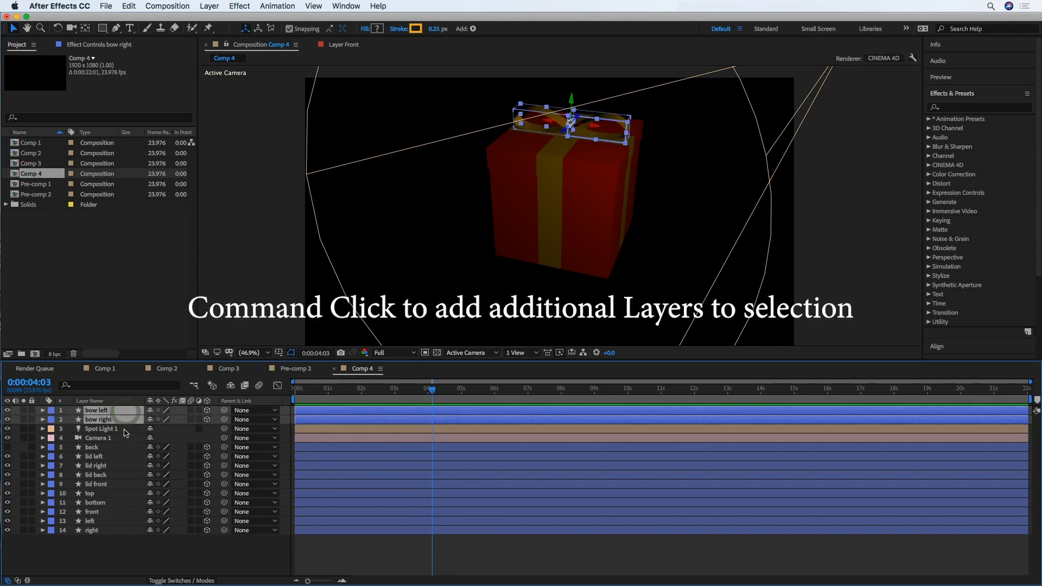
super+click(121, 457)
super+click(124, 465)
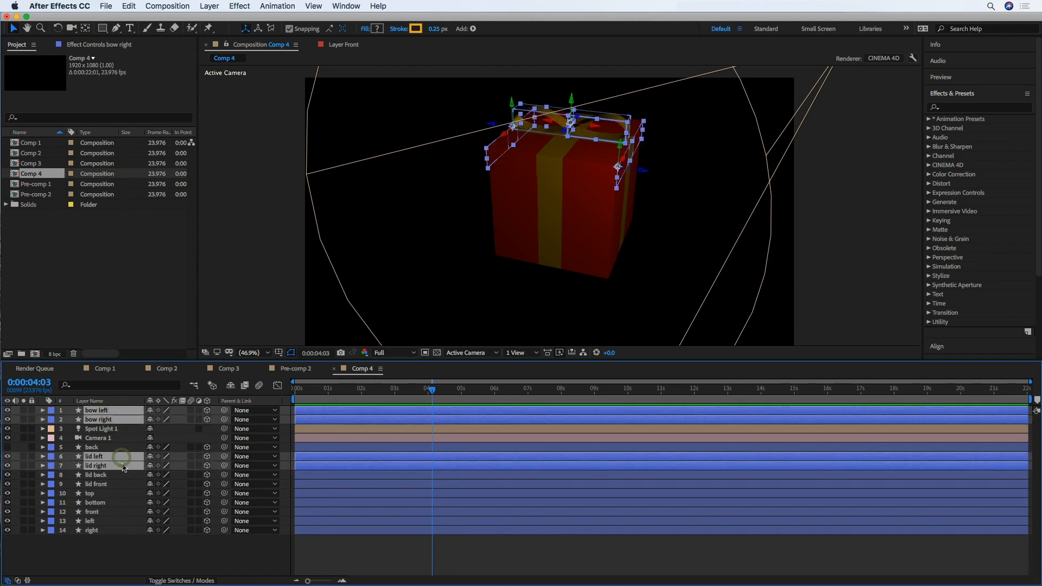
shift+click(119, 484)
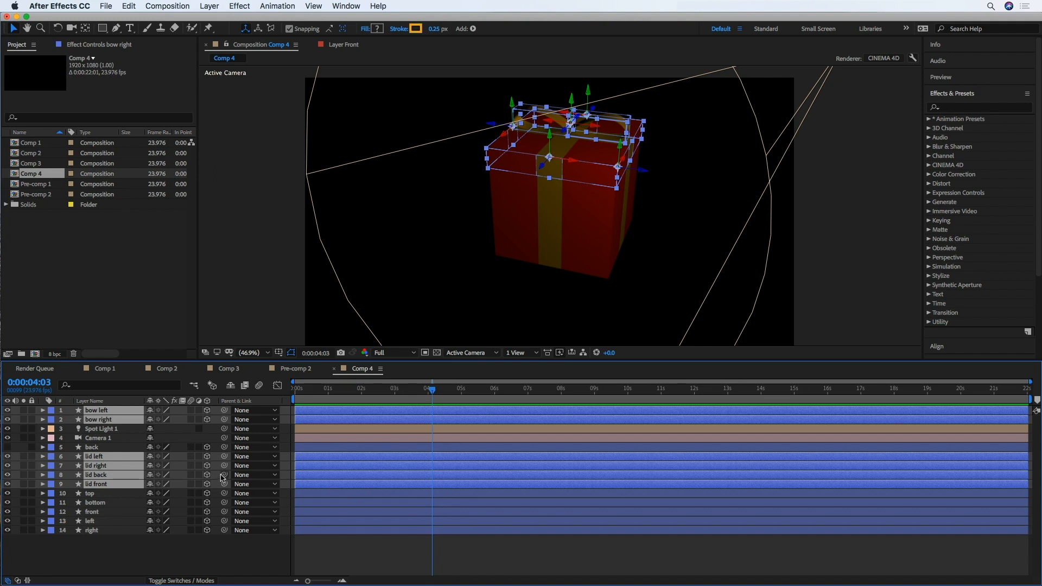
drag(224, 475, 121, 498)
click(500, 296)
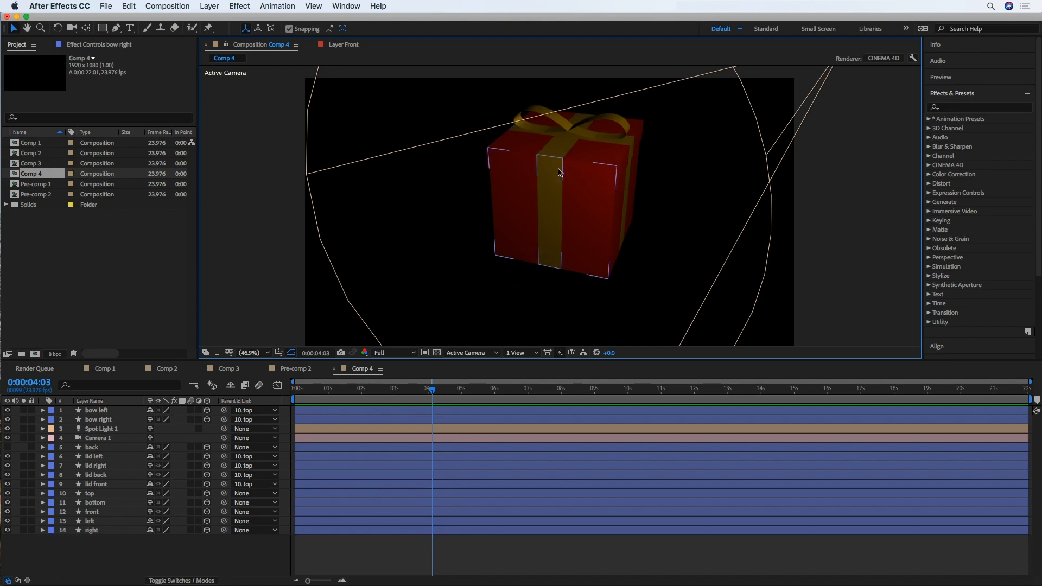
Pull the camera back to frame the whole gift box and reveal the "top" layer's Transform properties at 0:00:00:00
key(c)
drag(549, 173, 585, 231)
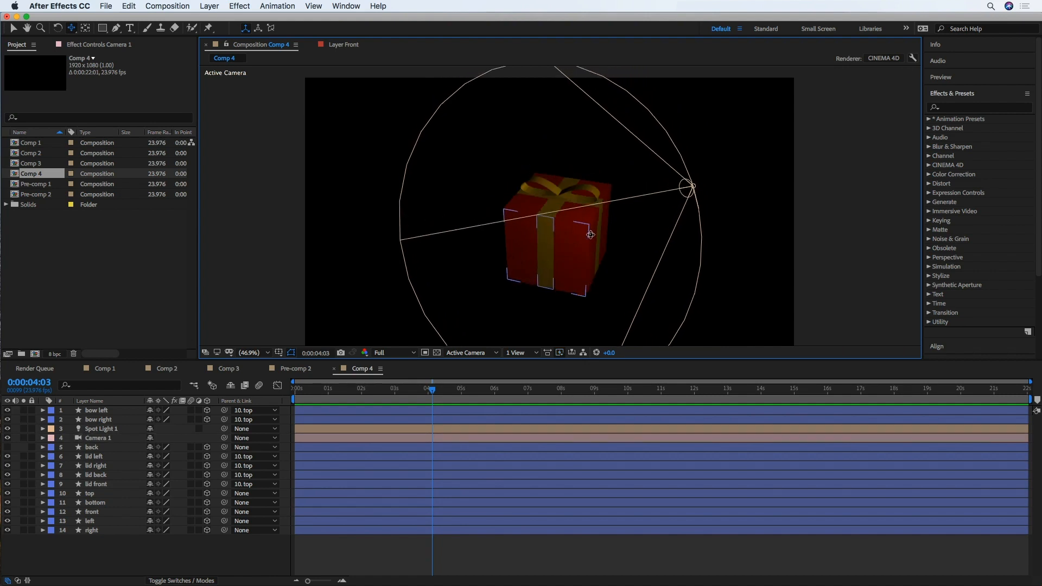
key(v)
click(150, 493)
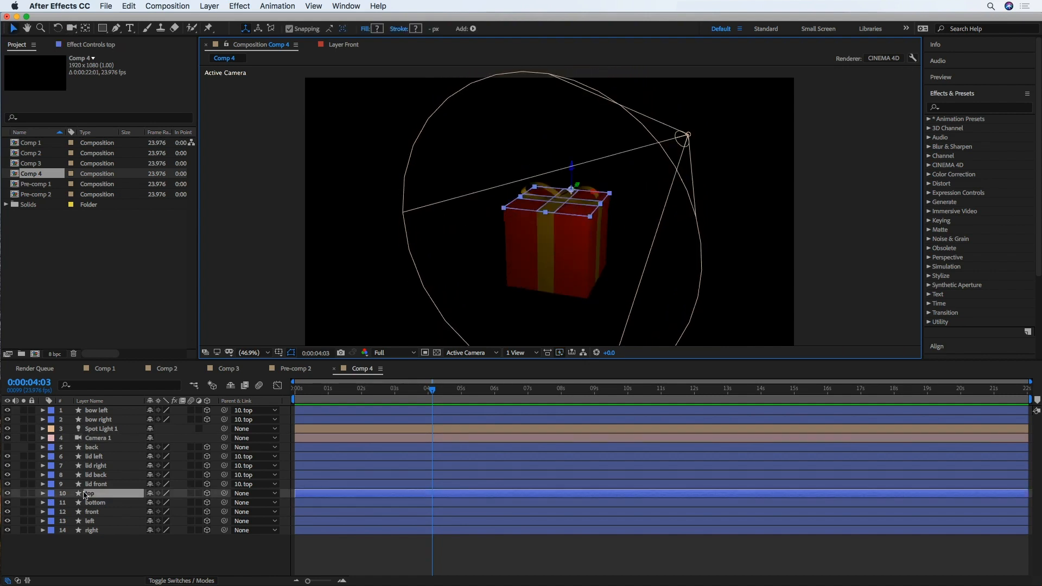
click(43, 493)
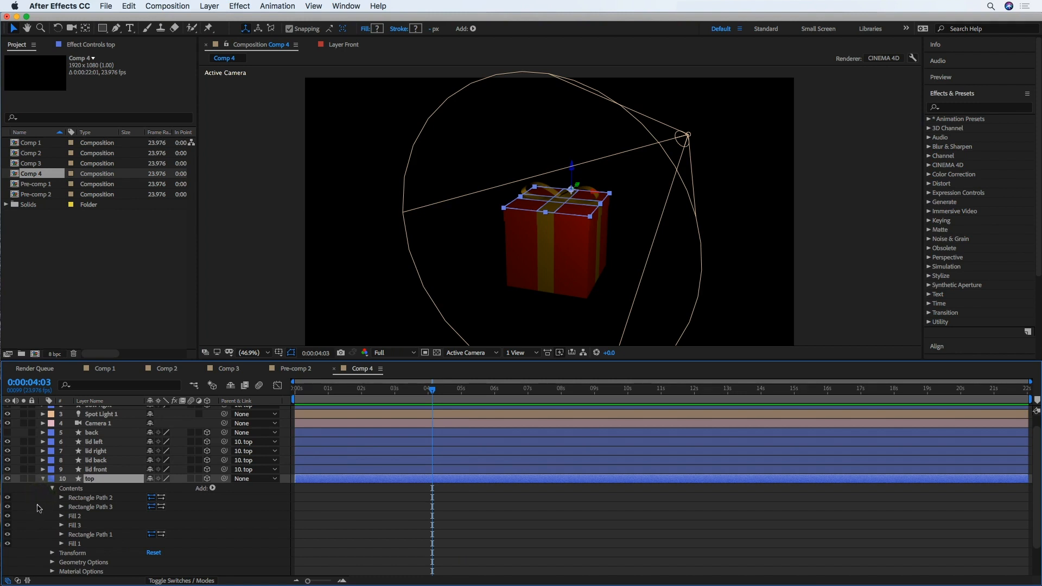
scroll(35, 509, down, 1)
scroll(35, 509, down, 2)
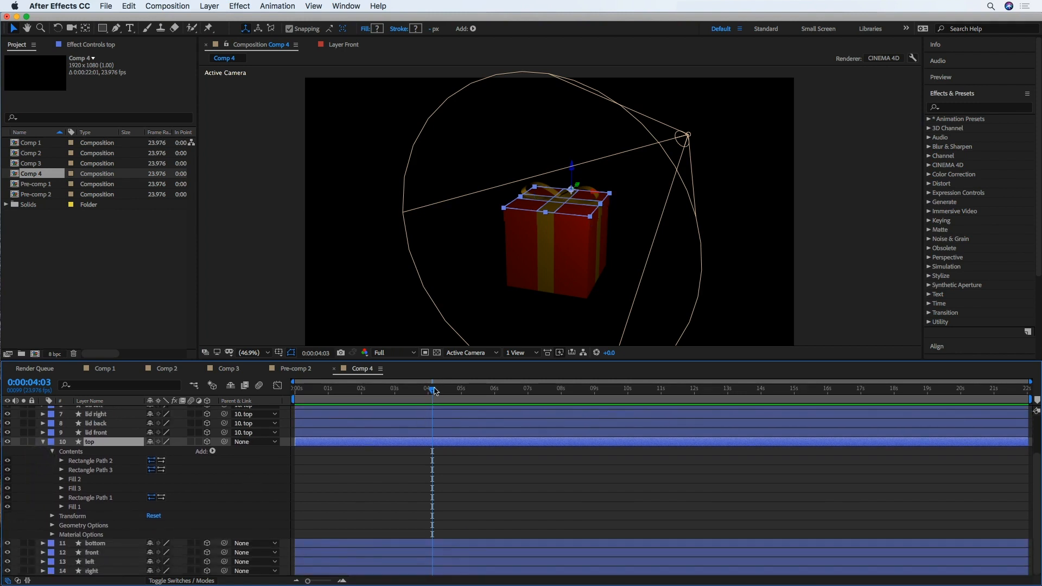
drag(433, 391, 290, 394)
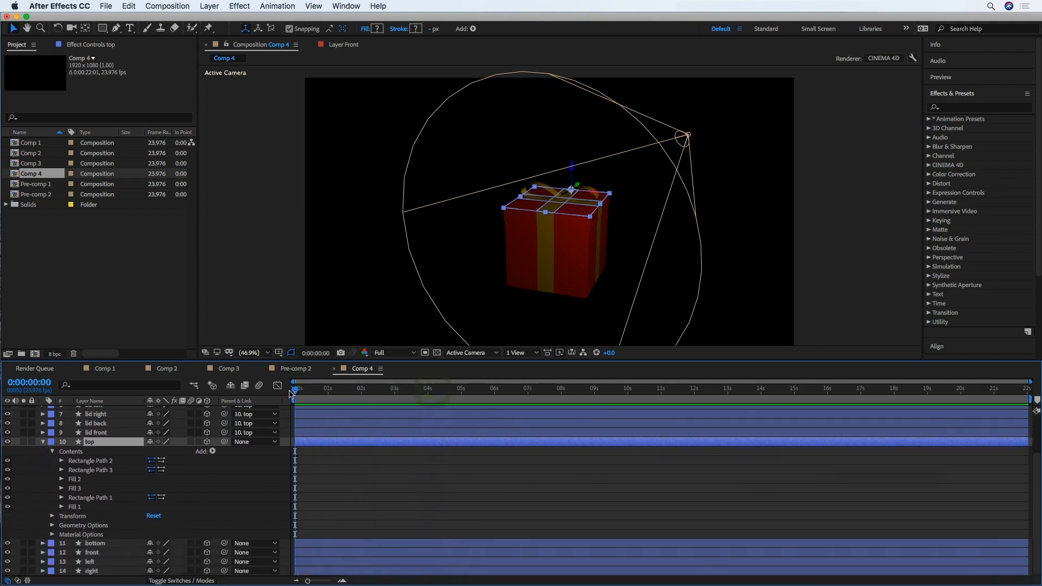
click(53, 516)
scroll(23, 491, down, 3)
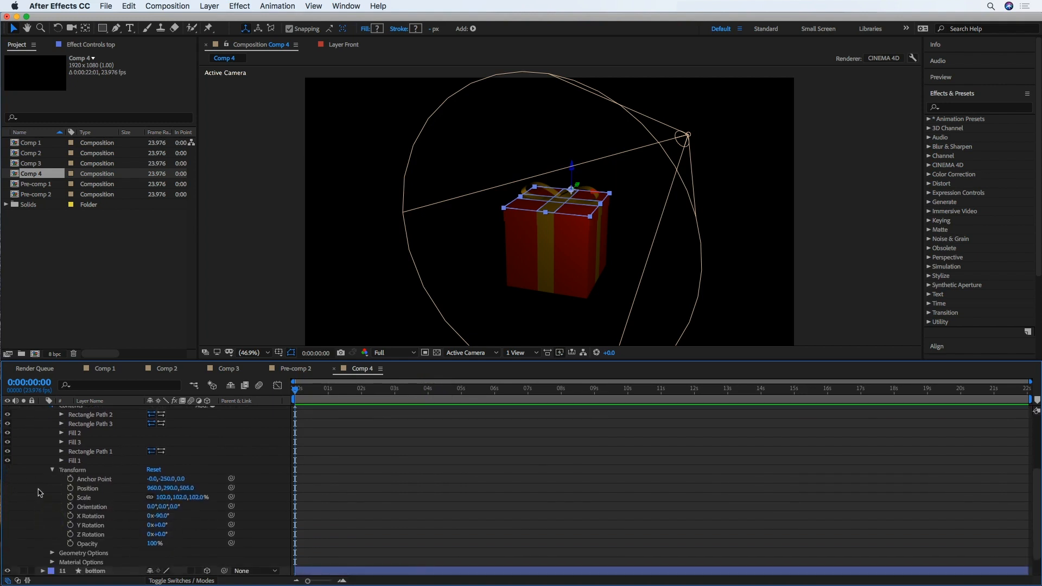
scroll(40, 493, down, 1)
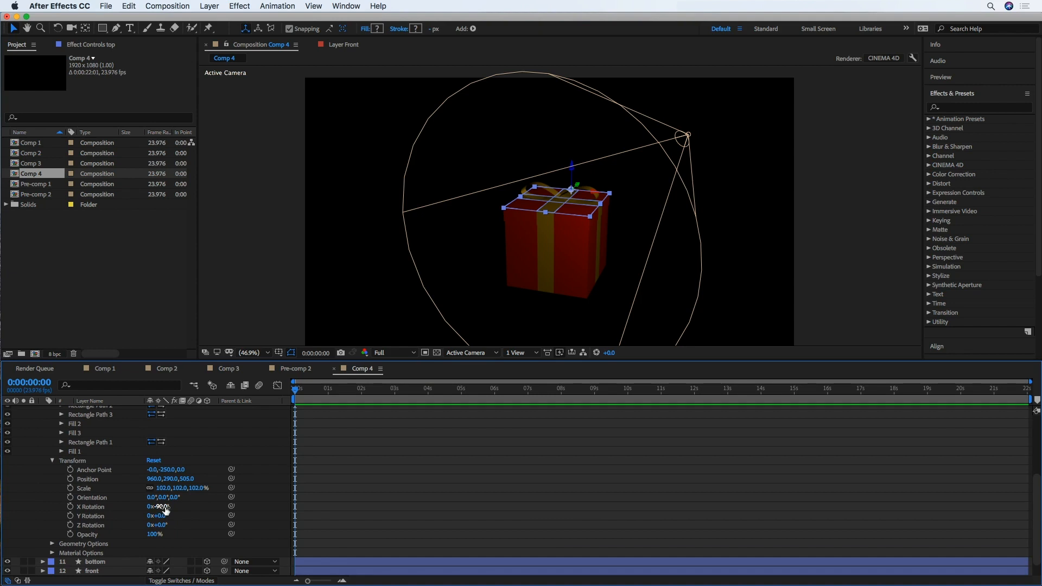
Swing the "top" layer open to an X Rotation of -125° and make the "back" layer visible
drag(160, 508, 142, 508)
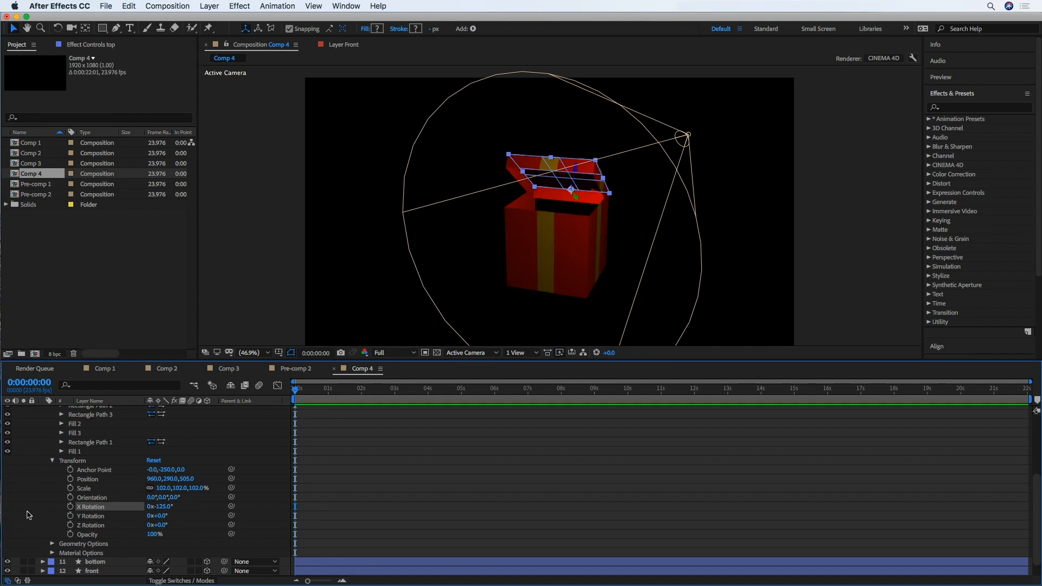
scroll(29, 514, up, 5)
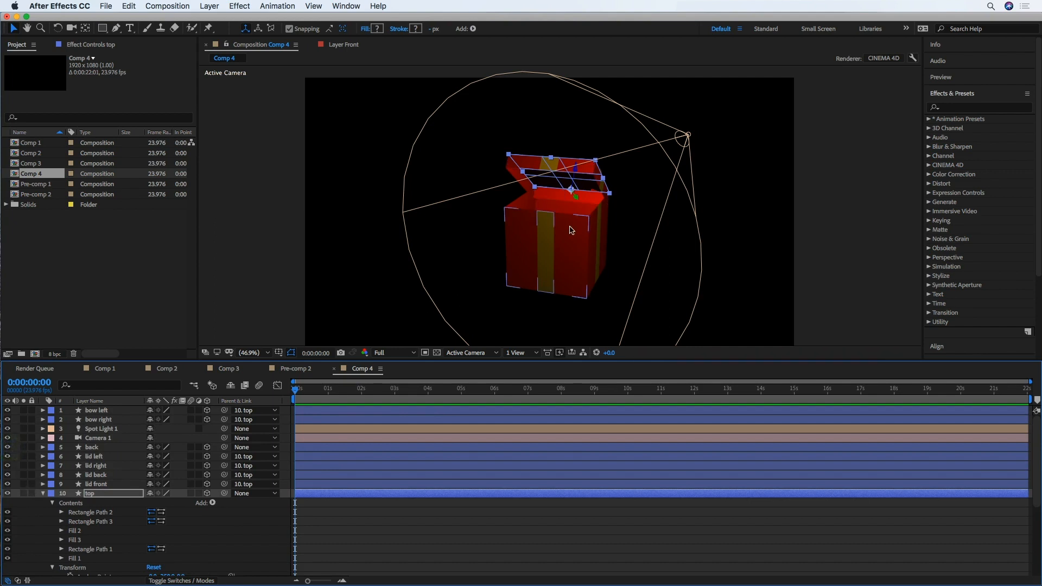
Close the lid again with an X Rotation of -90° on the "top" layer and keyframe that rotation at 0:00:00:00
scroll(165, 537, down, 4)
mouse_move(163, 539)
mouse_down()
mouse_move(171, 541)
mouse_move(154, 546)
mouse_move(168, 544)
mouse_up()
click(162, 539)
key(Return)
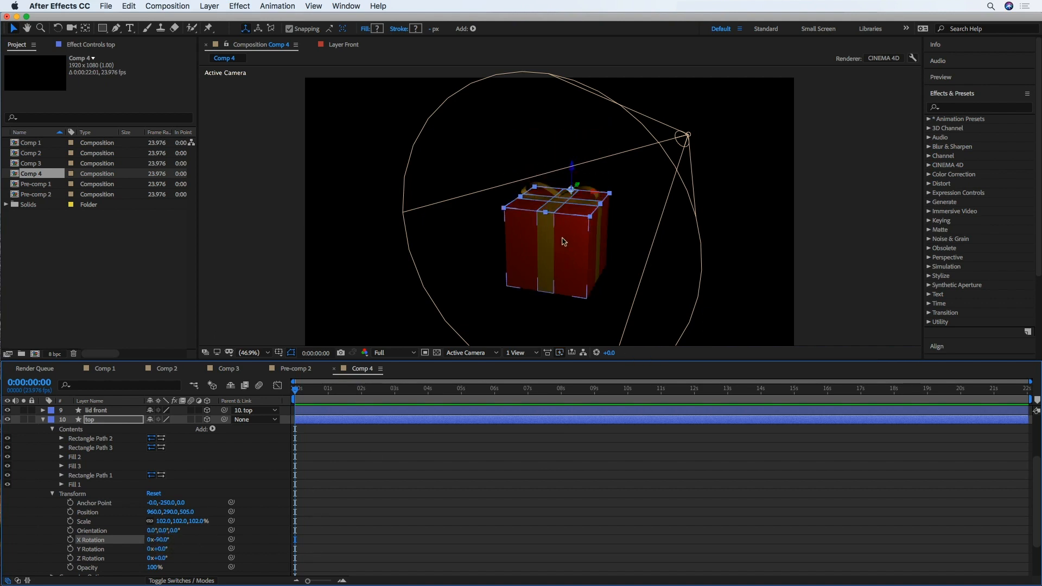
click(70, 539)
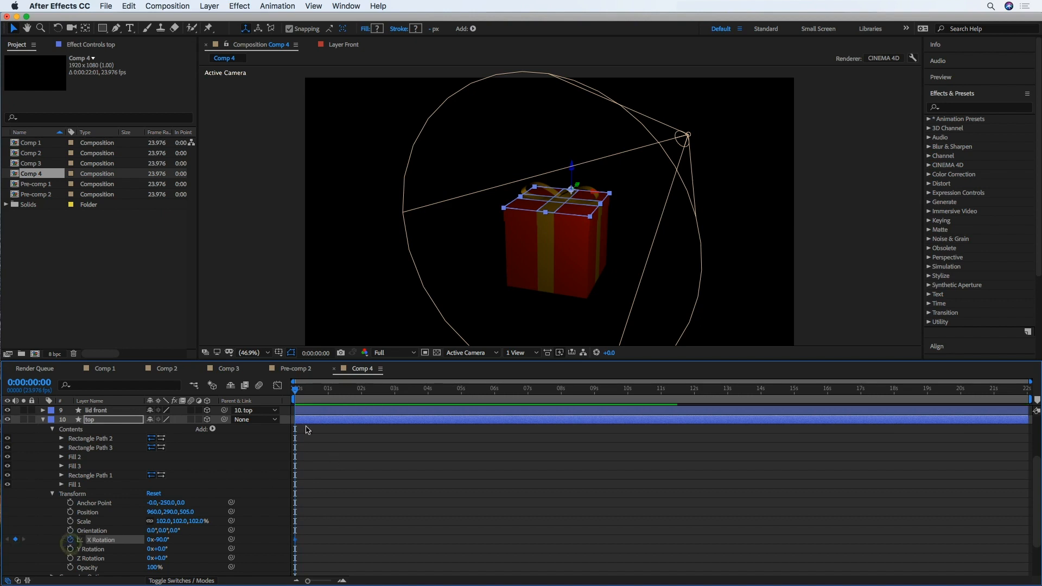
Keyframe the lid open at 0:00:02:06 with an X Rotation of -143° on the "top" layer
click(339, 389)
drag(347, 394, 370, 394)
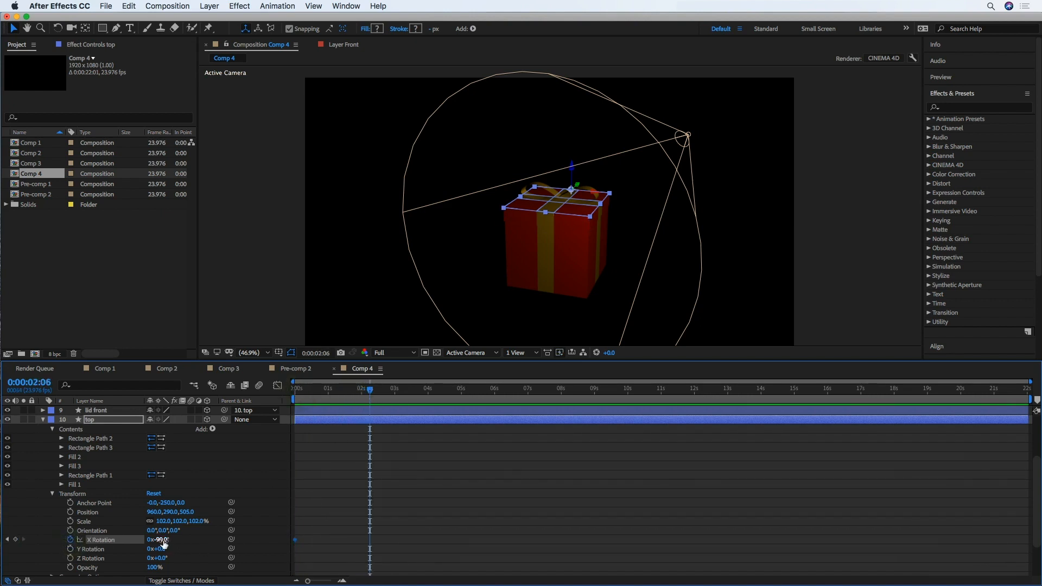
drag(160, 540, 139, 542)
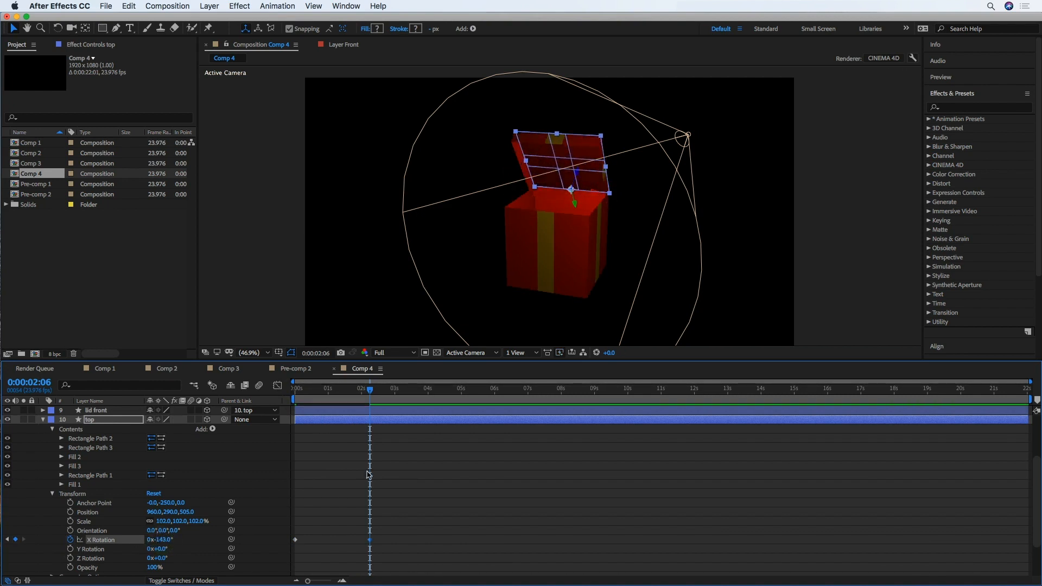
Enlarge the view of the lid's hinge and add a Position keyframe to the "top" layer at 0:00:00:00
scroll(546, 205, up, 5)
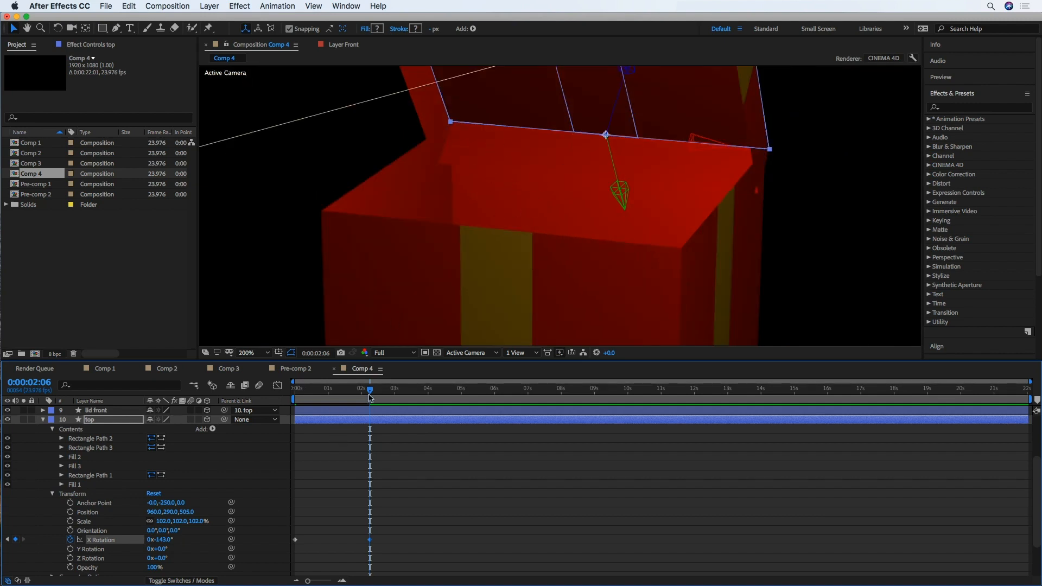
drag(372, 394, 283, 408)
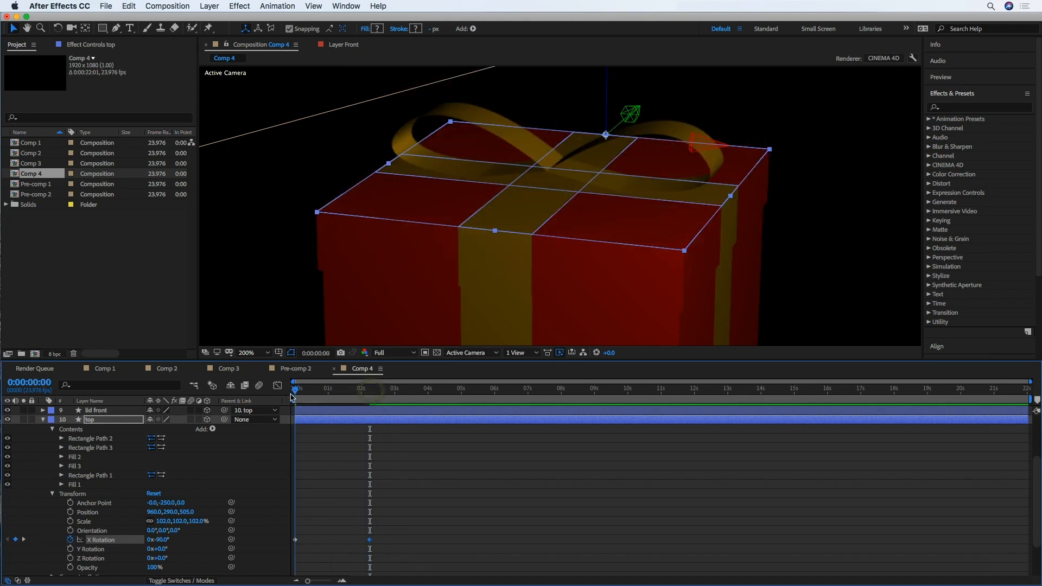
click(70, 512)
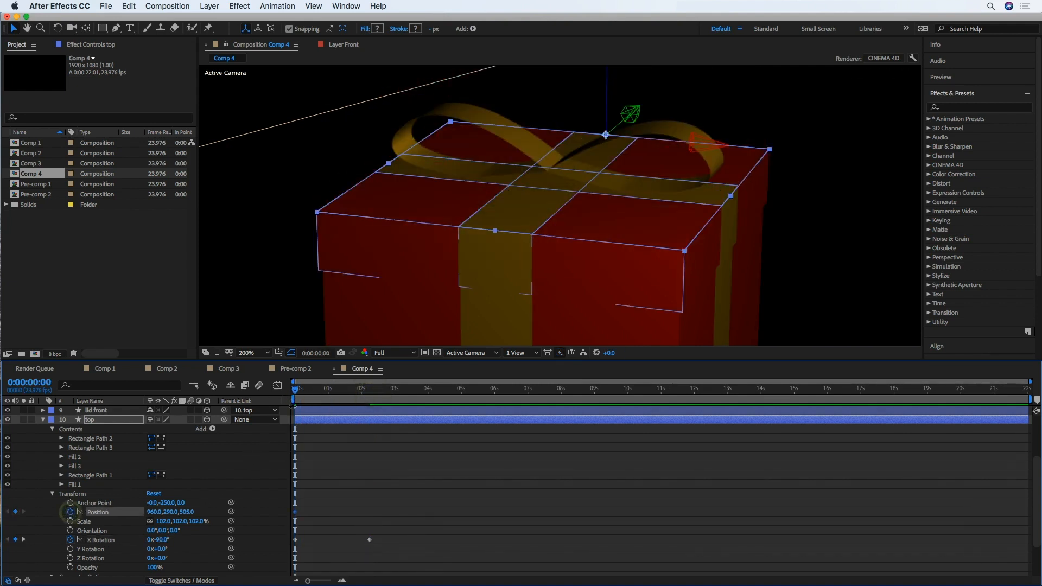
At 0:00:02:06, push the open lid back against the box's rear edge with a Z Position of 569
drag(296, 394, 369, 394)
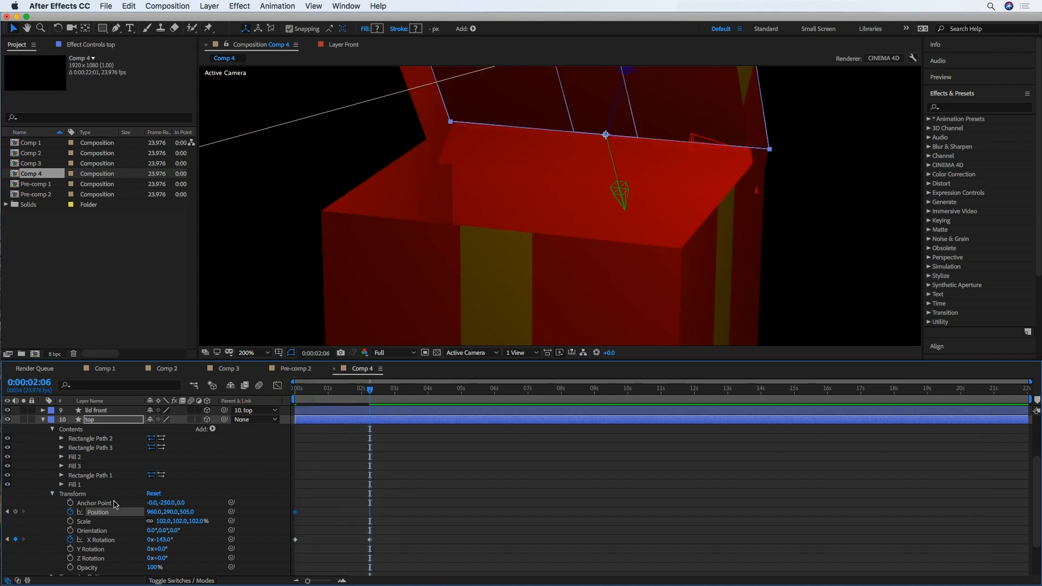
drag(186, 511, 220, 506)
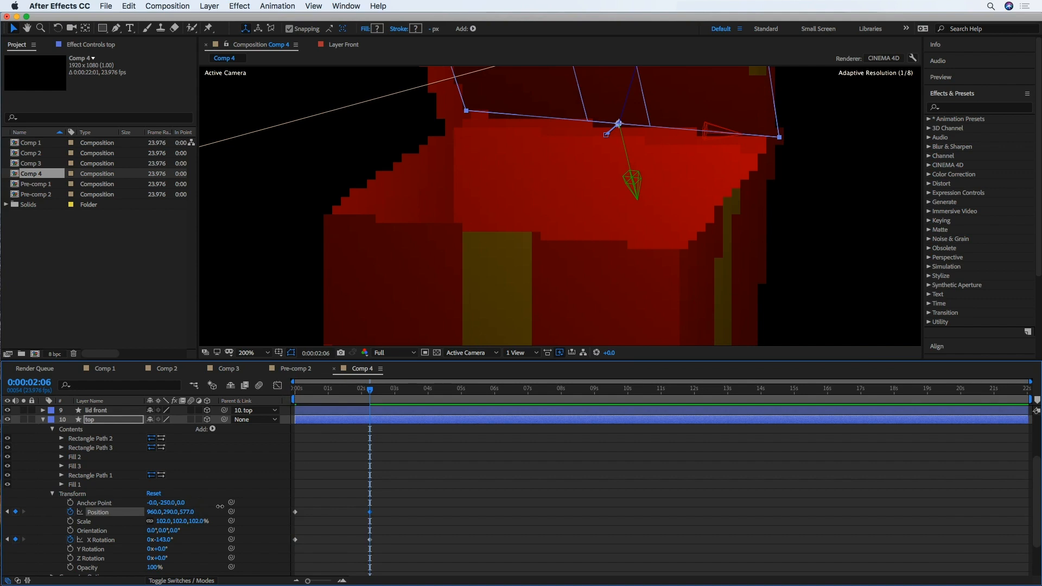
drag(220, 506, 206, 515)
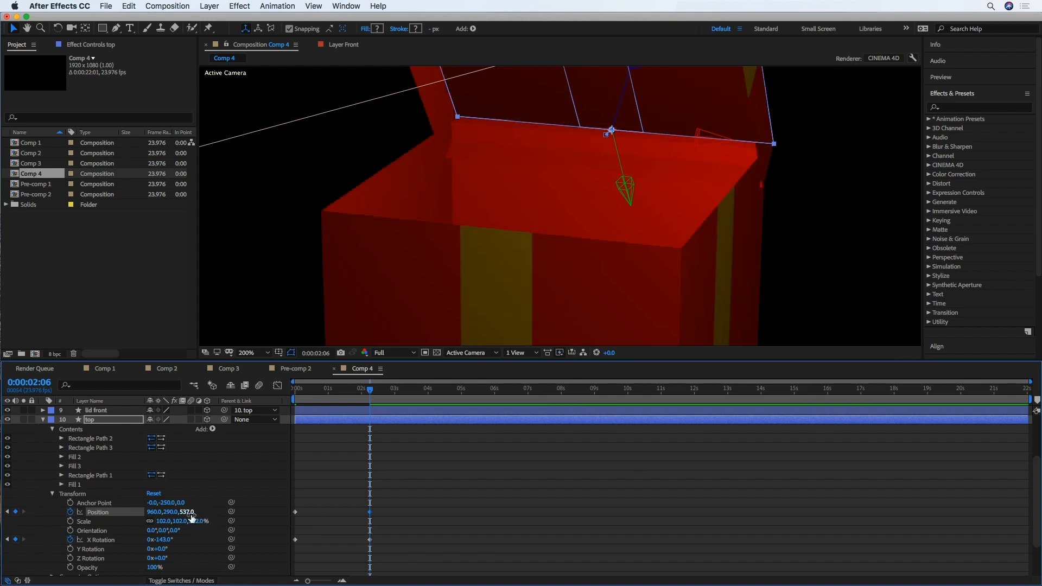
drag(189, 512, 242, 498)
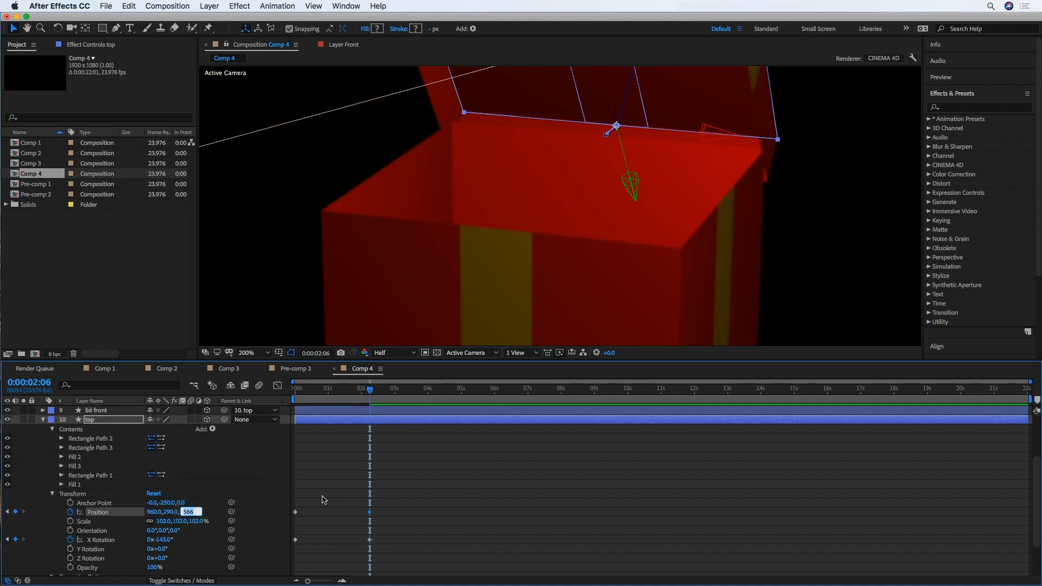
key(Down)
key(Down)
key(Down)
key(Down)
key(Down)
key(Down)
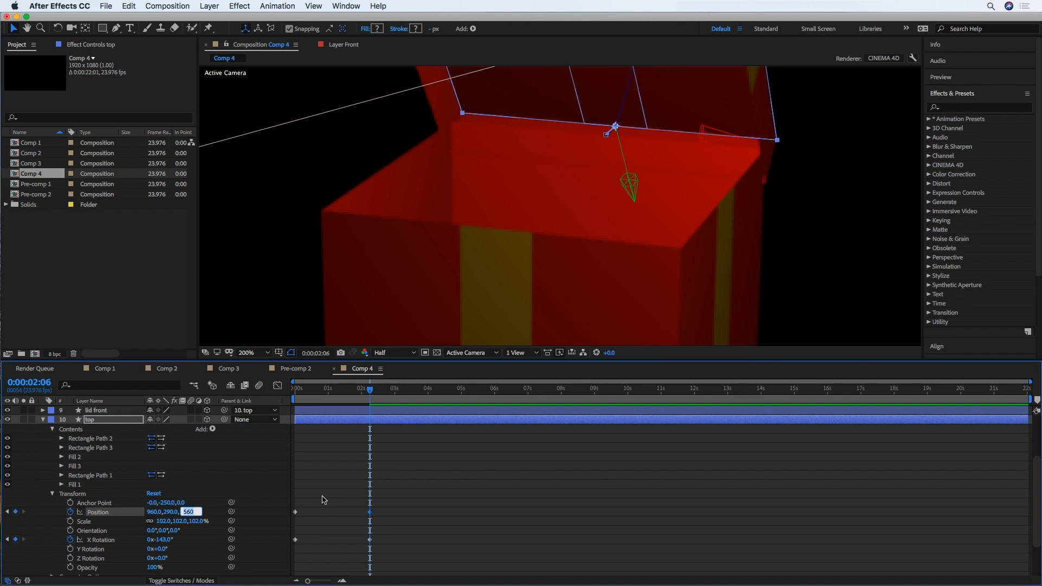
key(Up)
key(Up)
key(Up)
key(Up)
key(Up)
key(Up)
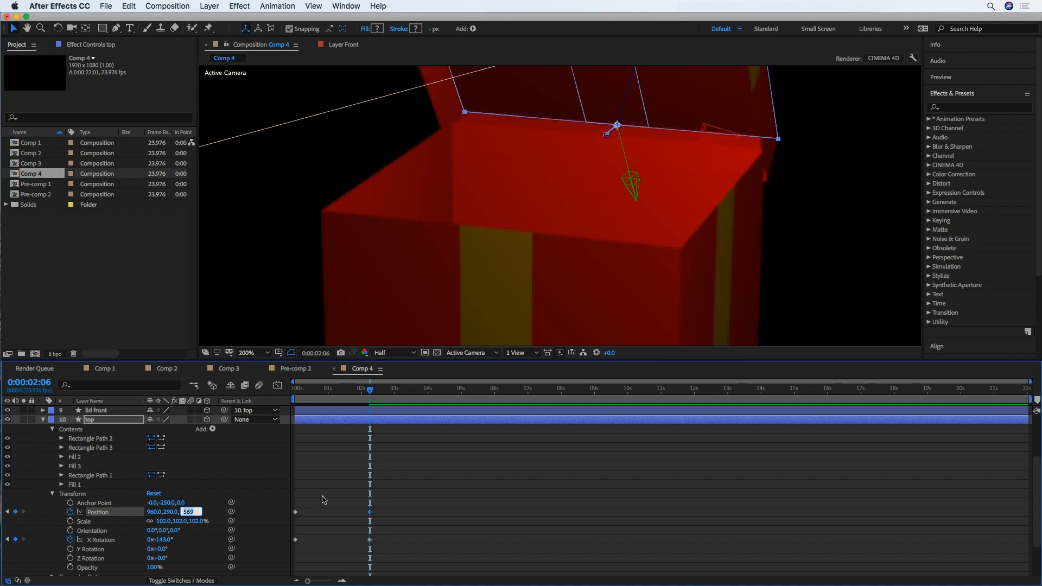
click(385, 491)
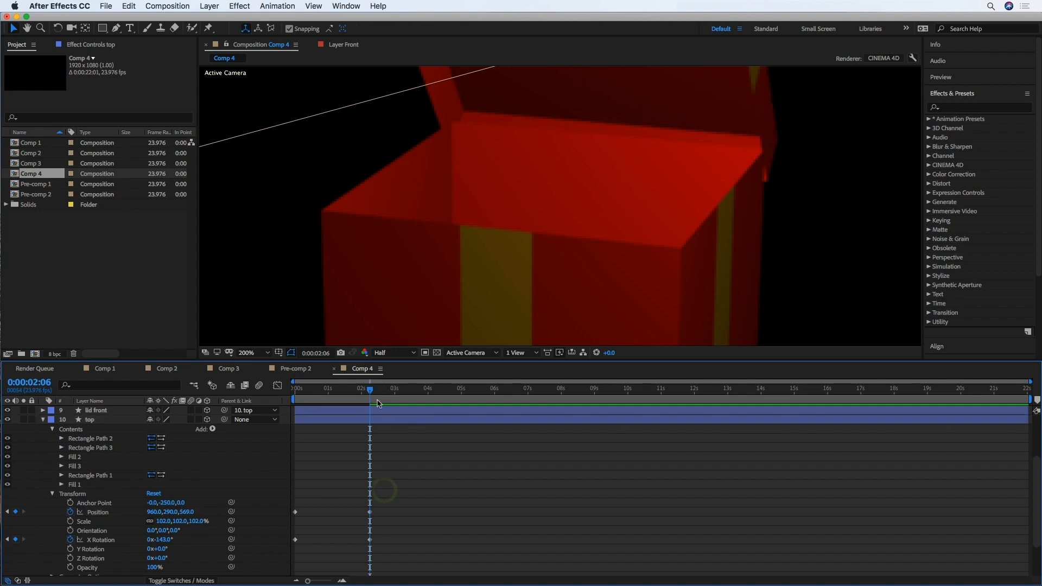
Add a Position keyframe to the "top" layer at 0:00:01:09 and nudge its Z Position slightly higher
drag(371, 393, 343, 394)
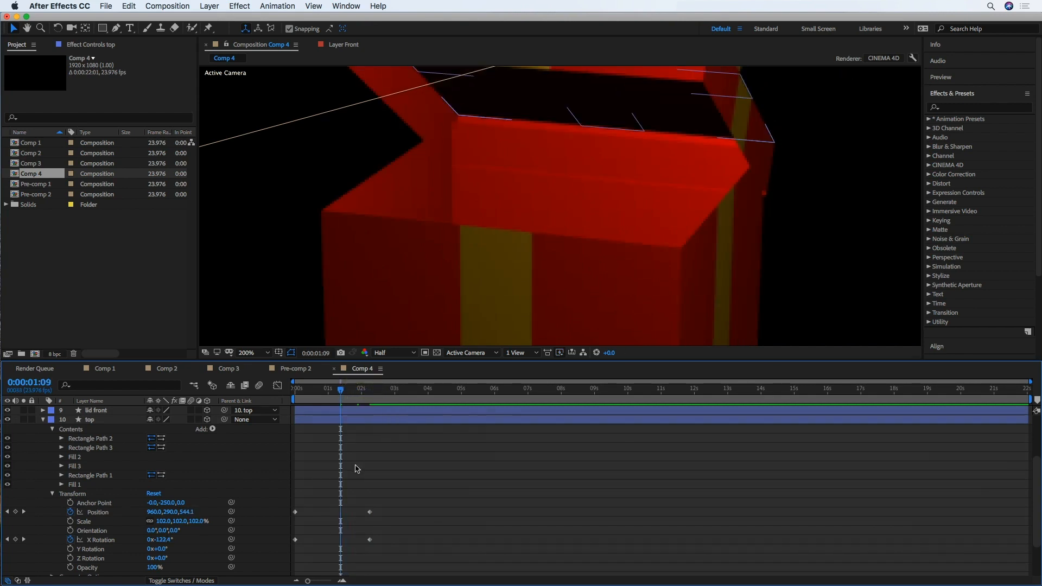
click(15, 511)
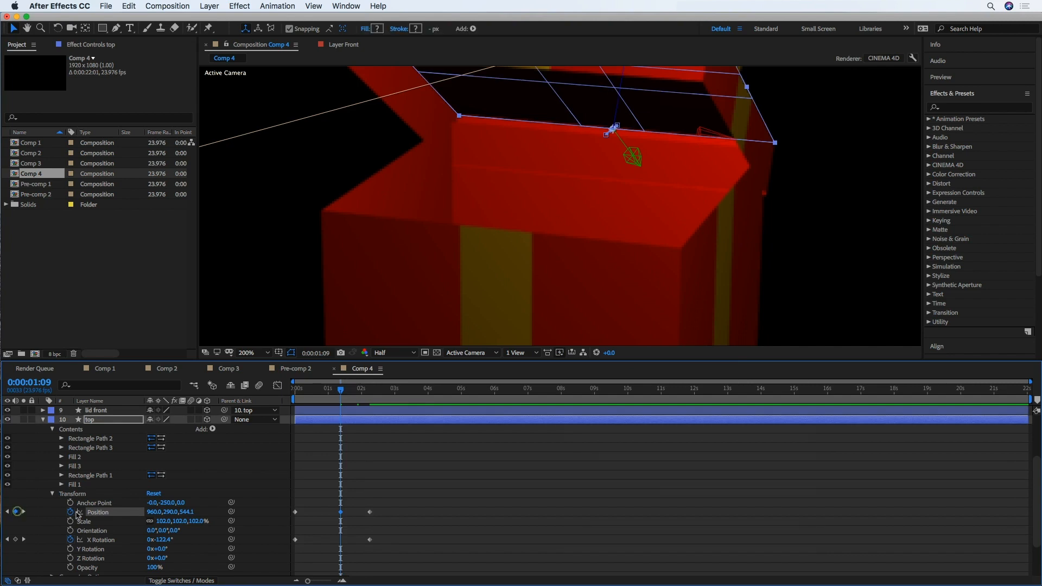
click(194, 511)
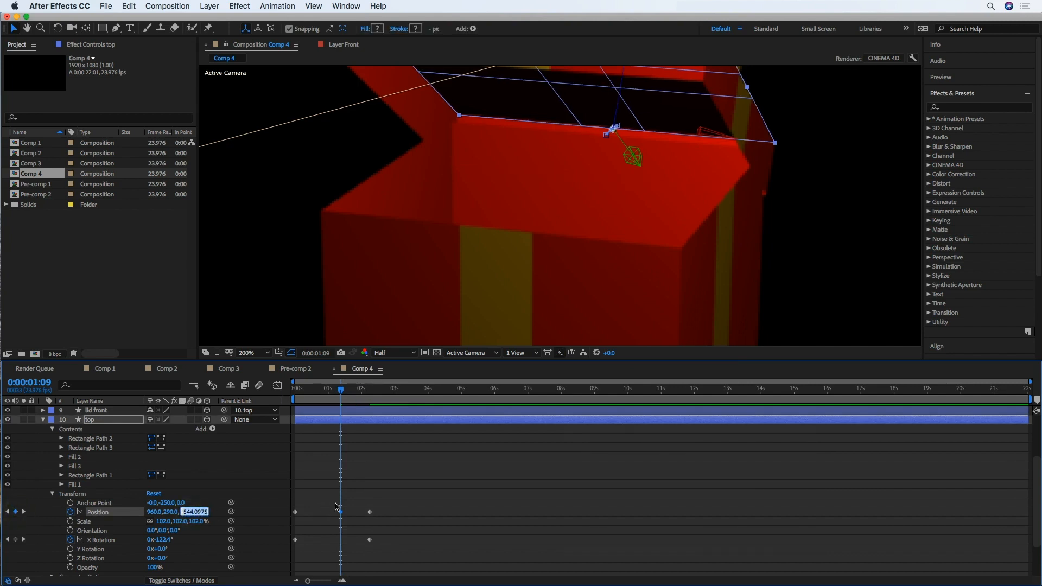
key(Up)
Preview the lid-opening animation from 0:00:00:00
drag(341, 399, 294, 394)
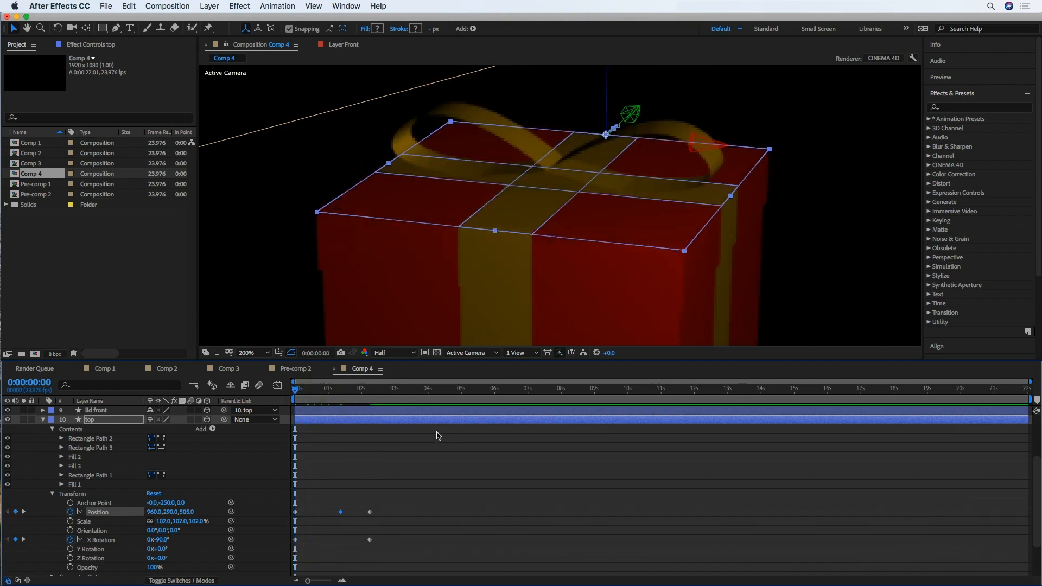
key(space)
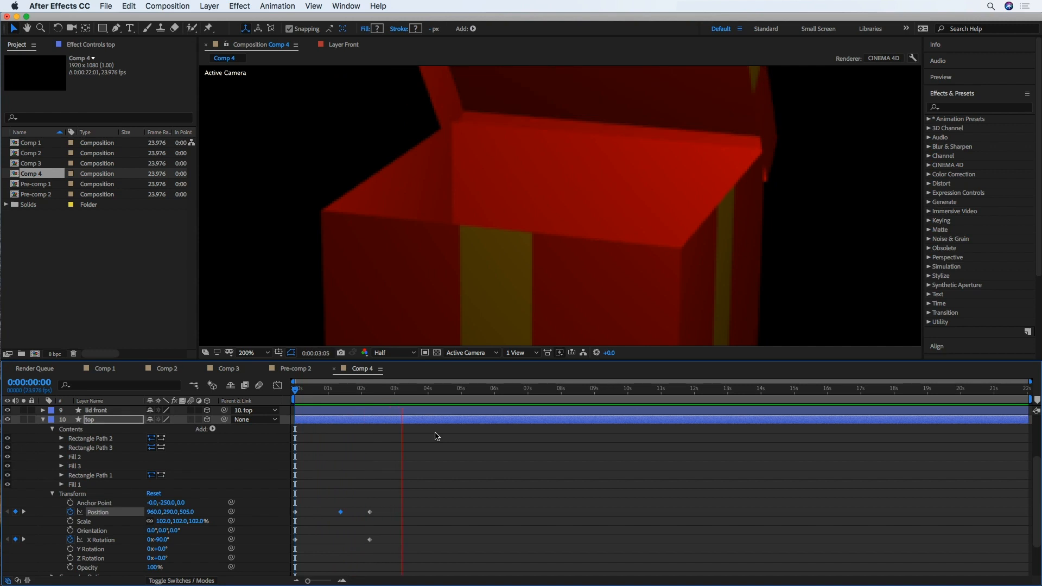
key(space)
End the work area at 0:00:03:05 and play the shortened preview
drag(435, 391, 403, 396)
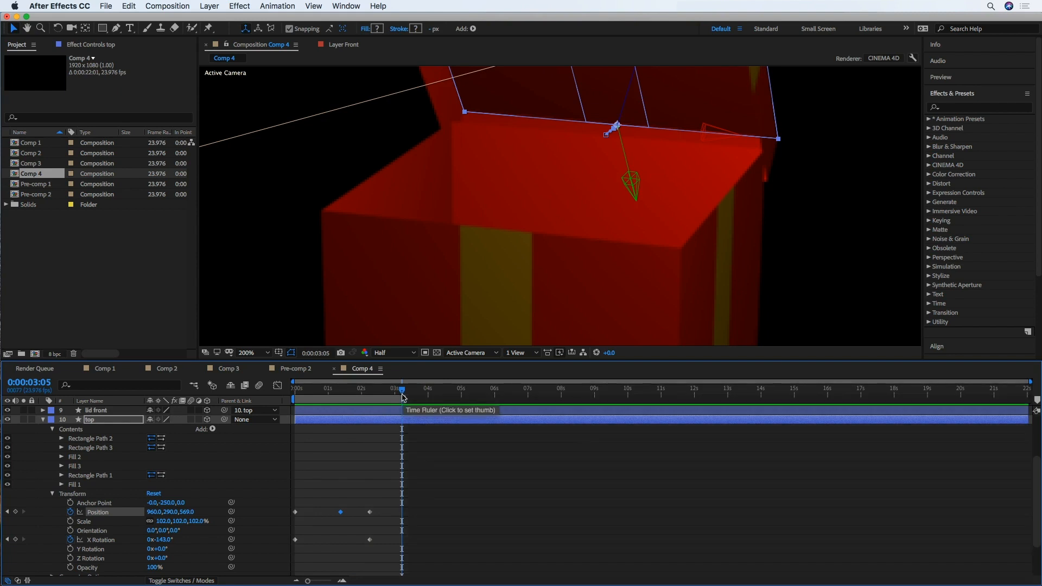
drag(403, 396, 384, 398)
key(space)
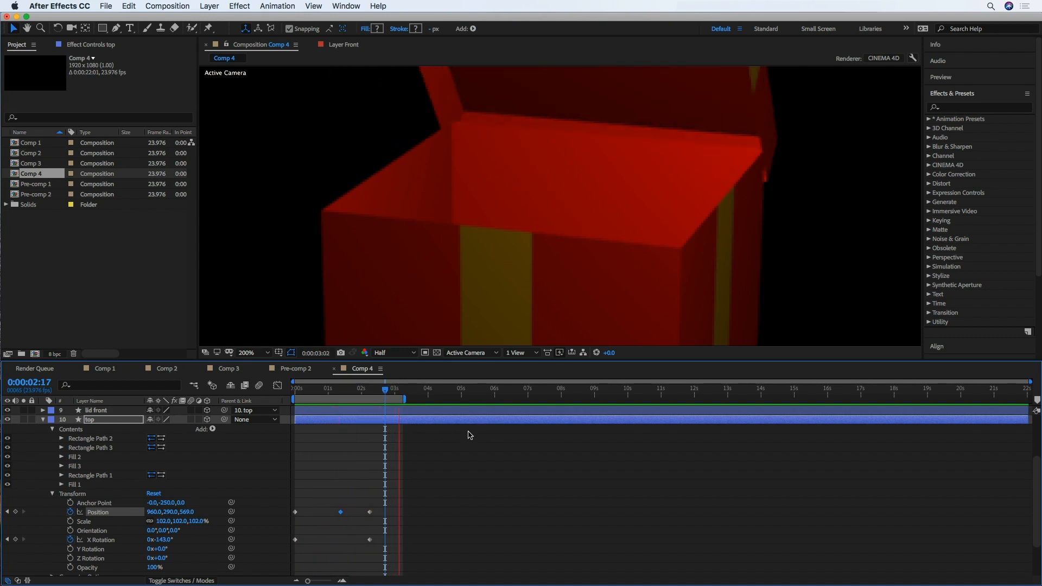
key(space)
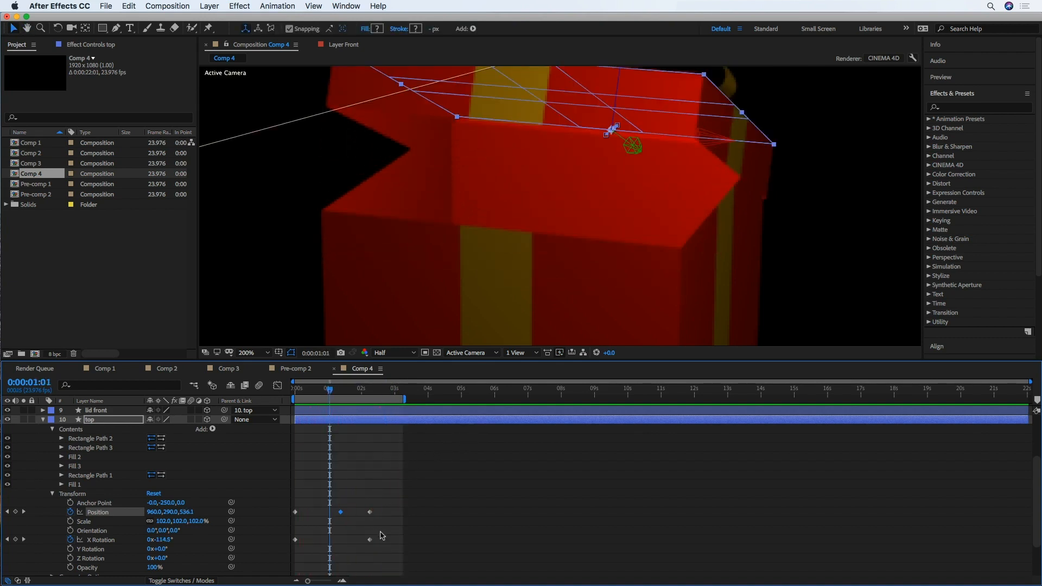
Apply Easy Ease to both X Rotation keyframes of the "top" layer and preview the lid opening from the start
drag(414, 535, 292, 552)
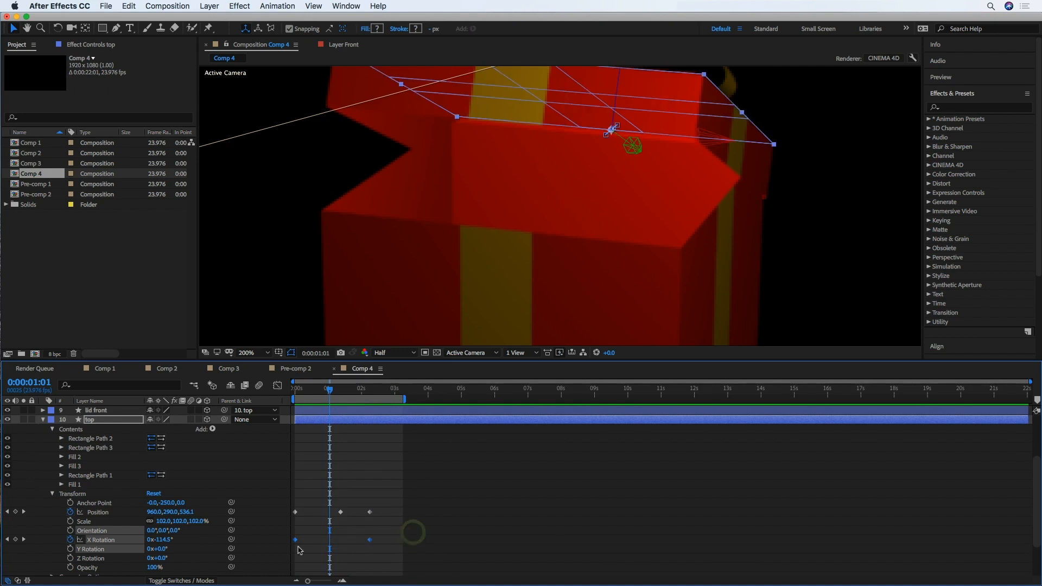
right_click(370, 542)
mouse_move(452, 574)
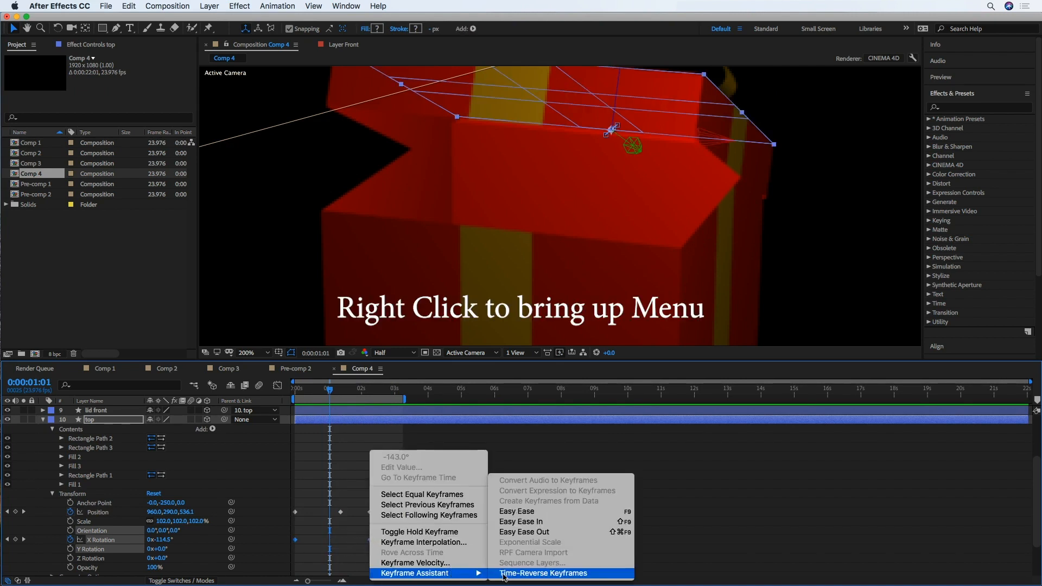
click(516, 521)
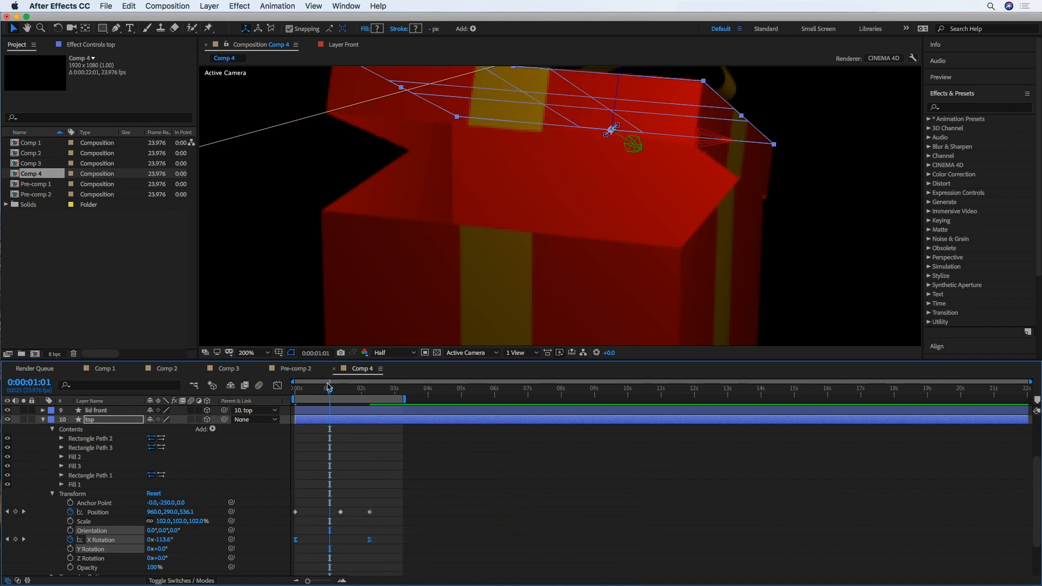
drag(330, 393, 293, 391)
key(space)
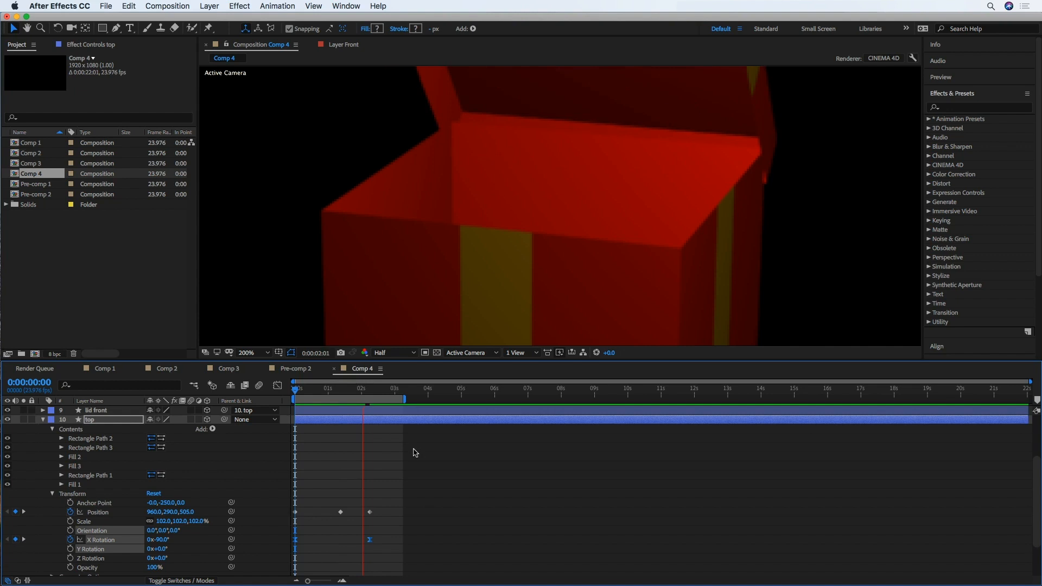
Delay the first Position keyframe of the "top" layer to 0:00:00:11
click(386, 398)
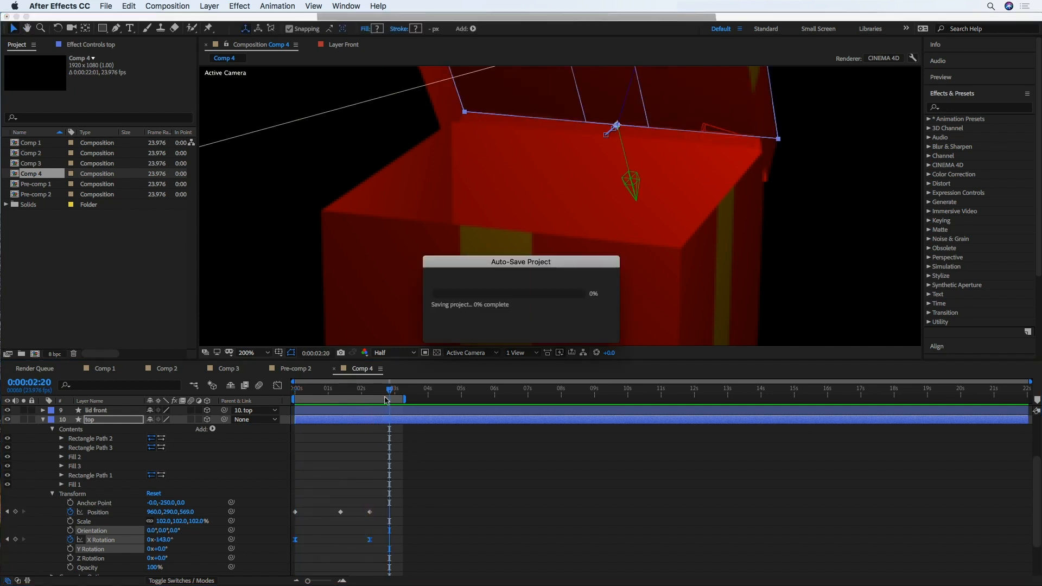
drag(389, 391, 303, 391)
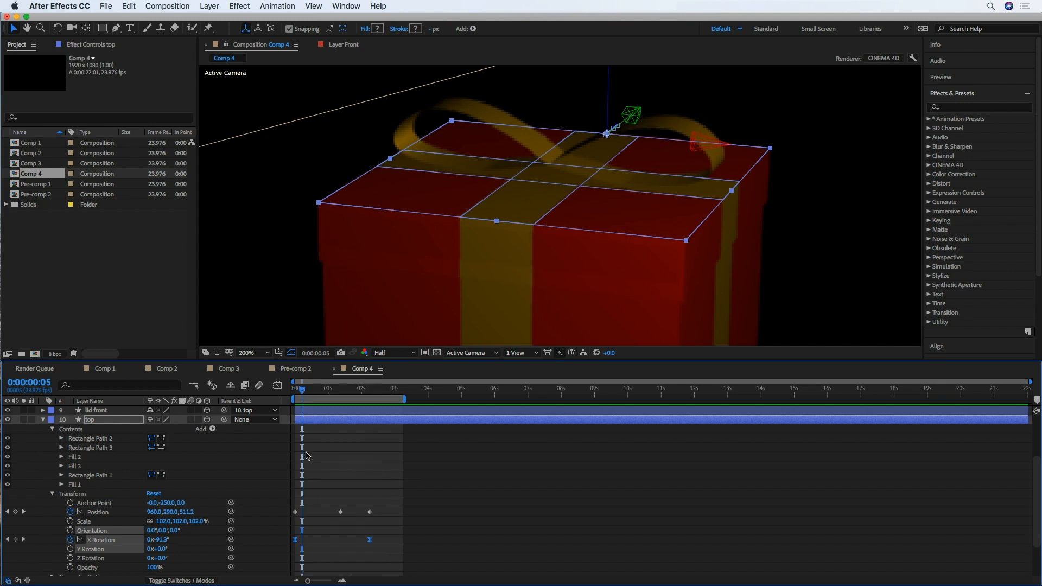
drag(295, 512, 303, 514)
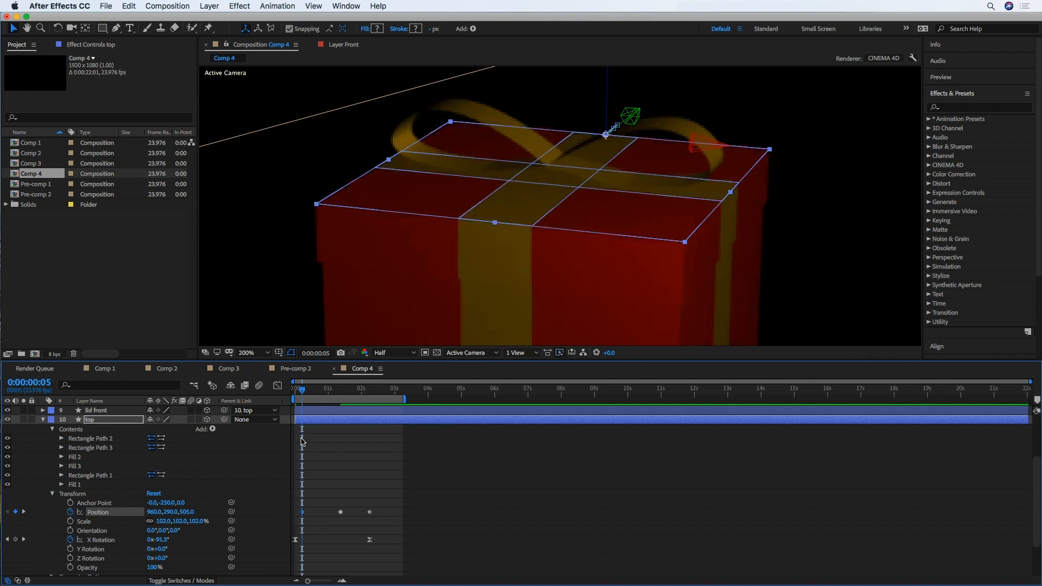
drag(303, 391, 310, 393)
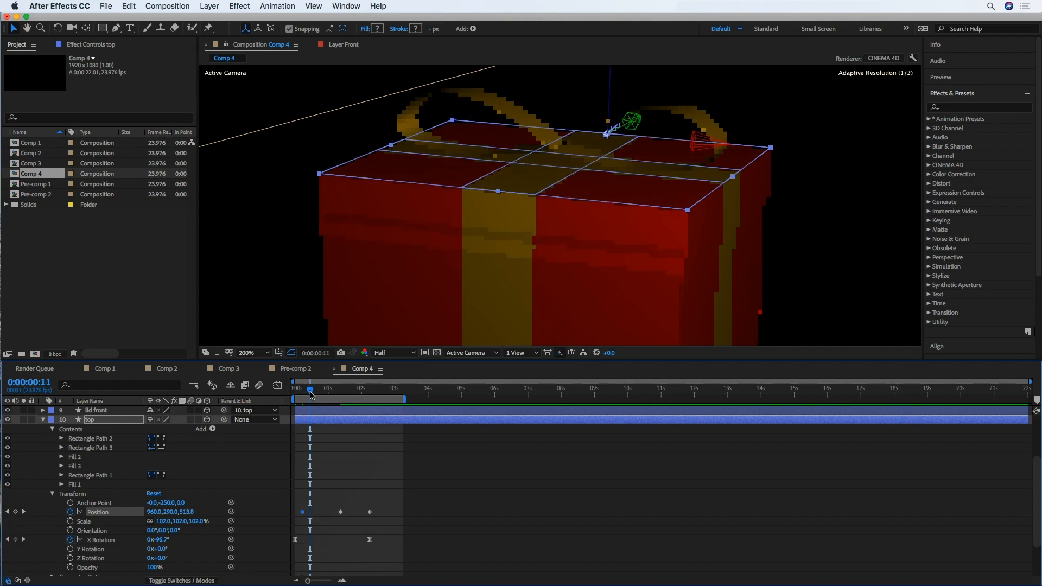
drag(305, 514, 311, 512)
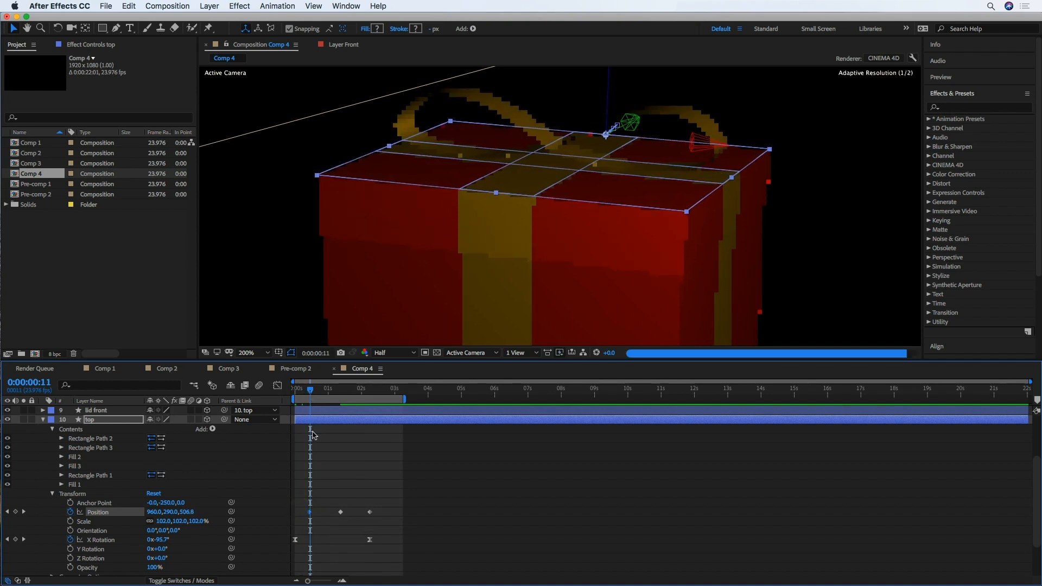
Play the lid-opening animation to check the delayed Position movement
click(317, 391)
key(space)
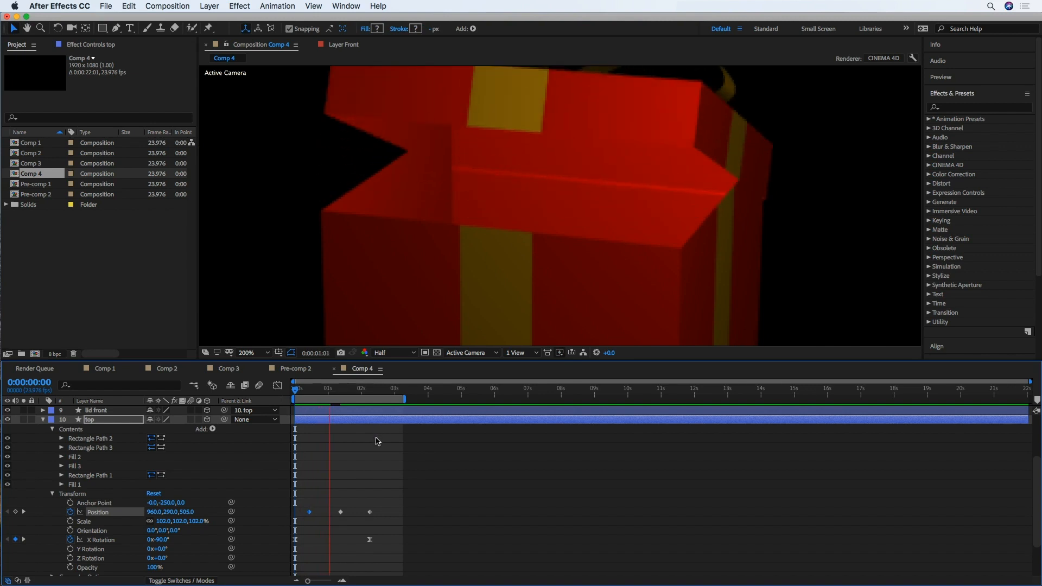
key(space)
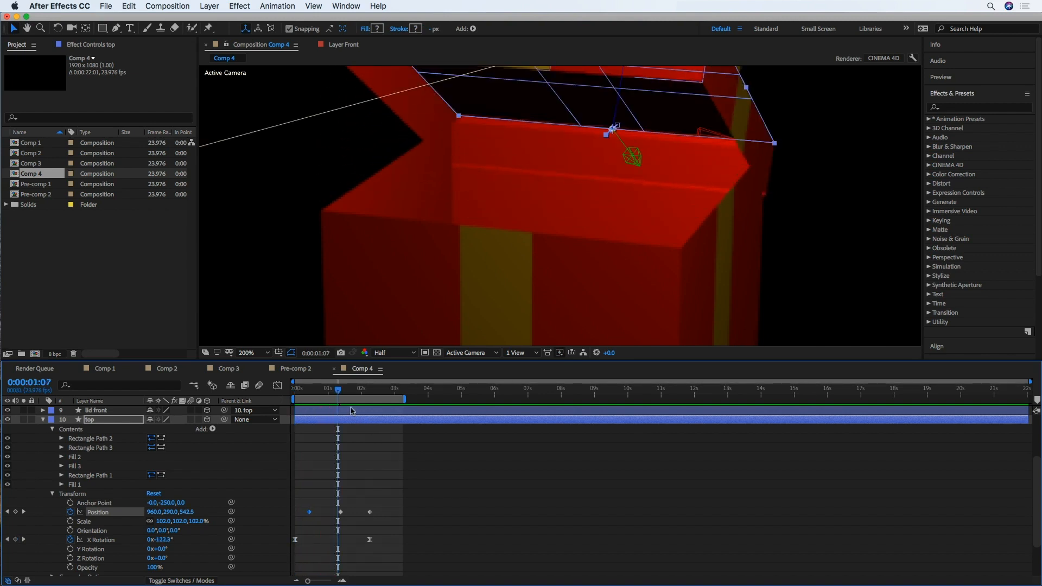
Shift the second and third Position keyframes of the "top" layer slightly earlier, to about 0:00:01:05 and 0:00:02:00
drag(338, 390, 328, 394)
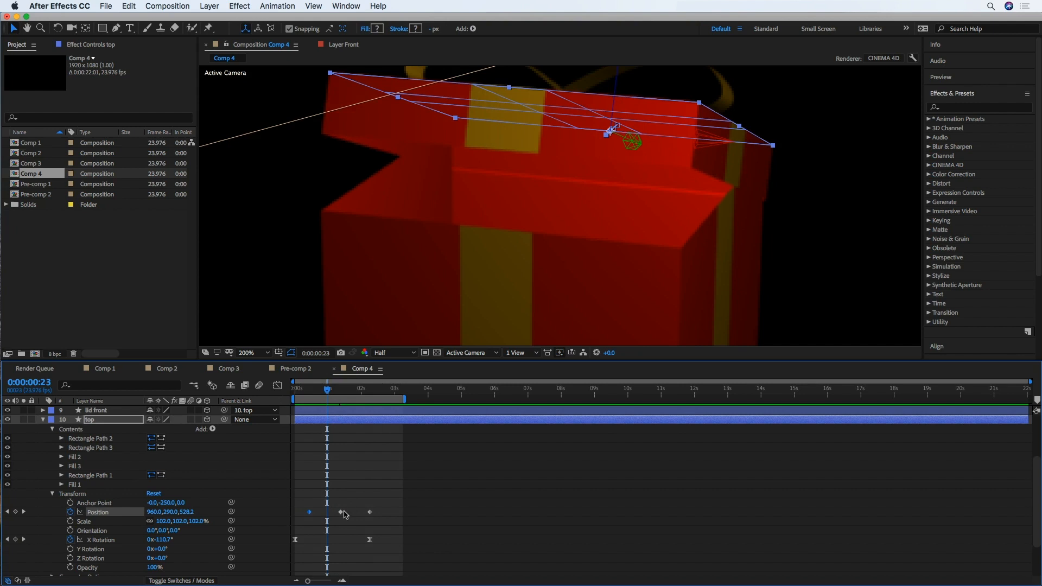
drag(340, 513, 335, 512)
drag(328, 391, 354, 389)
click(369, 512)
drag(369, 514, 362, 513)
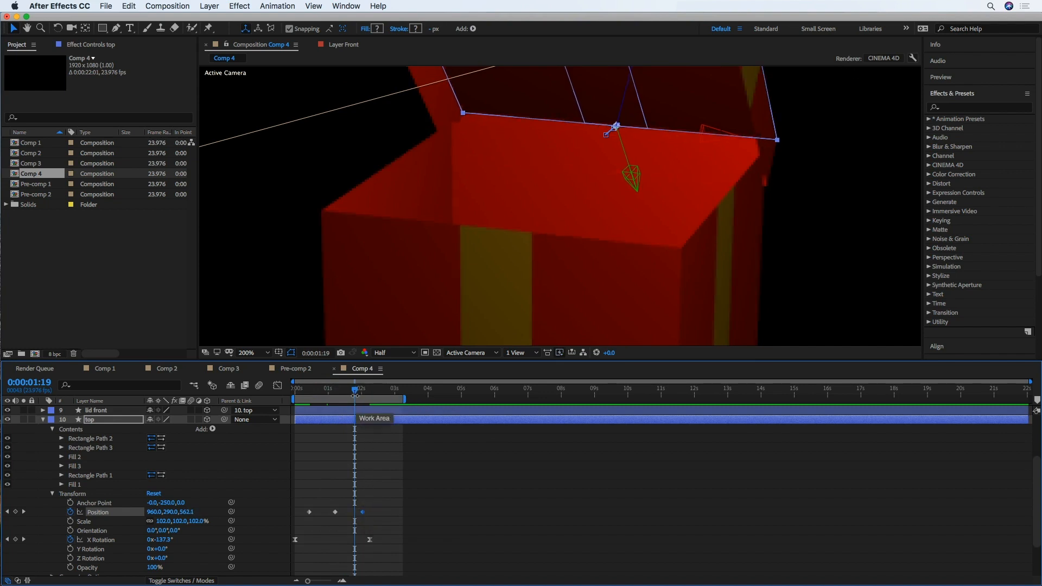
Preview the retimed lid opening from 0:00:00:00 with the whole gift box in view
drag(358, 389, 286, 391)
key(space)
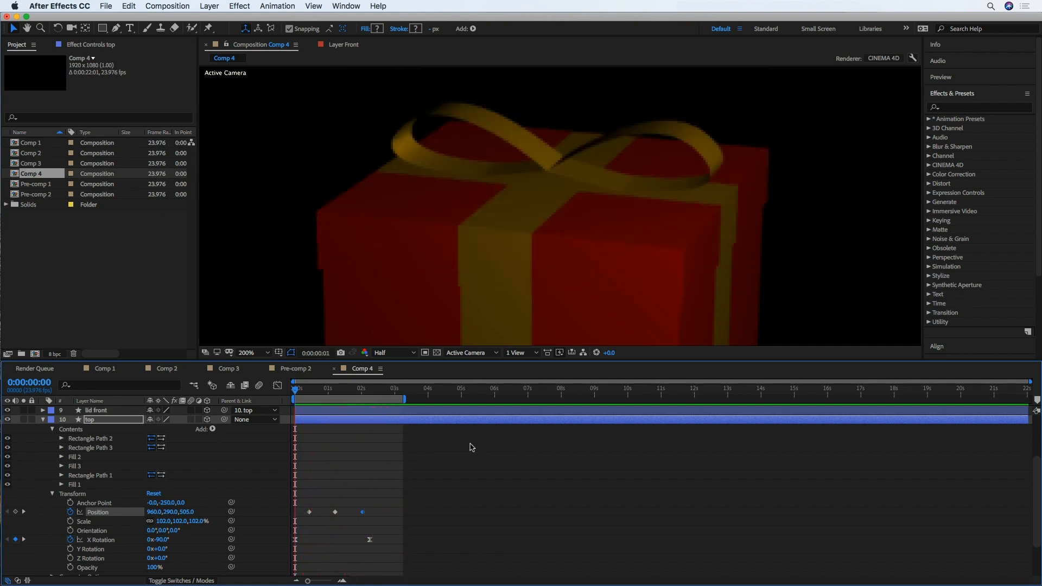
scroll(507, 285, down, 2)
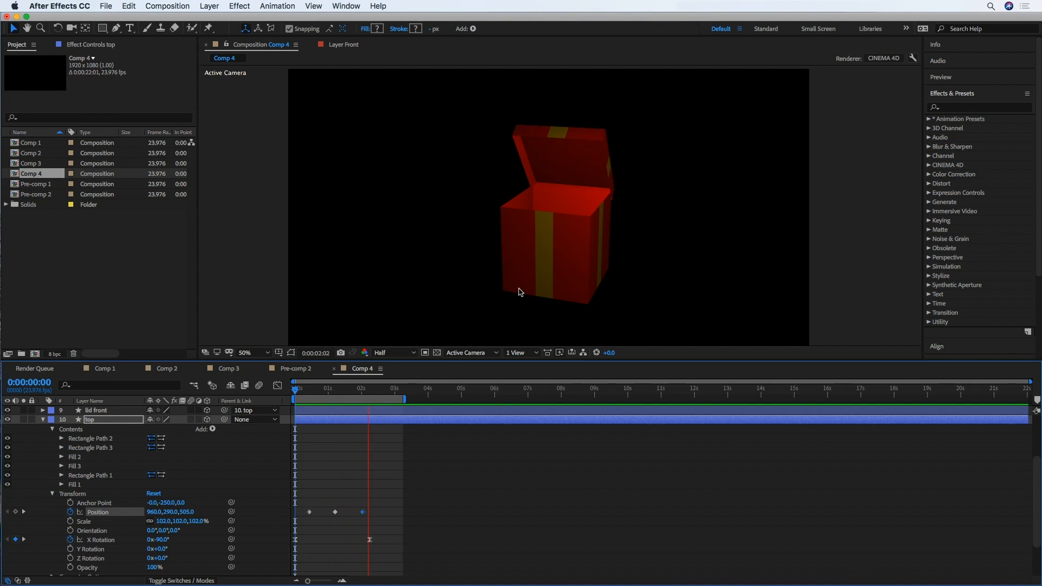
key(space)
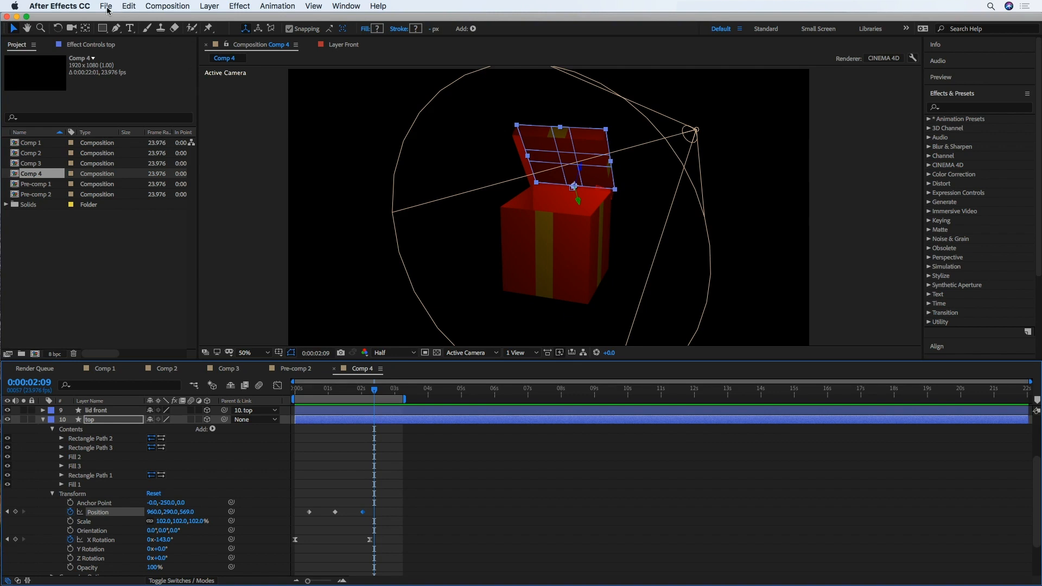
Add a second spot light with 100% intensity and a 90° cone, place it above the gift box, and return to 0:00:00:00
click(219, 8)
mouse_move(228, 19)
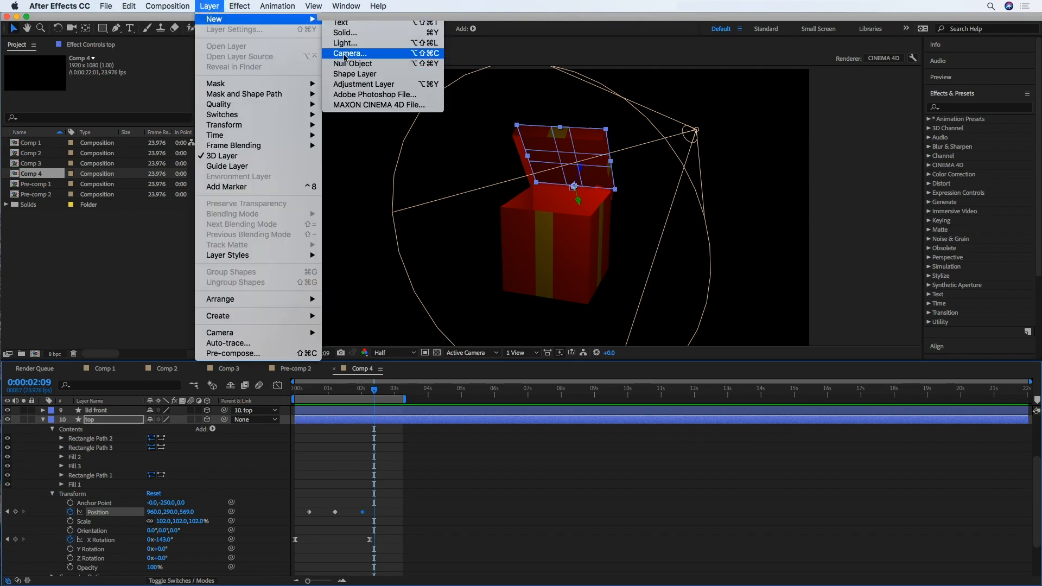
click(345, 42)
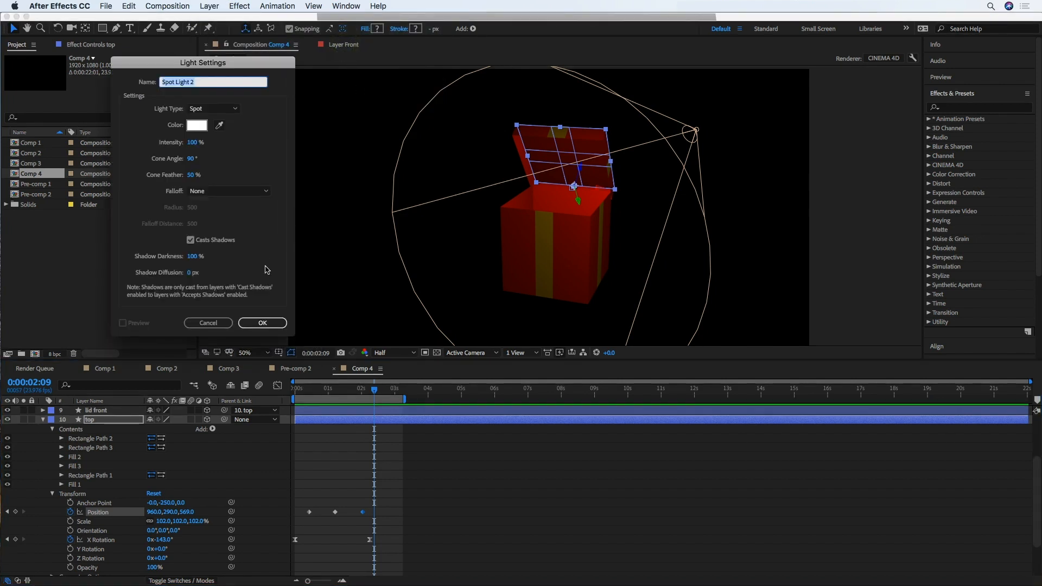
click(262, 322)
key(comma)
key(comma)
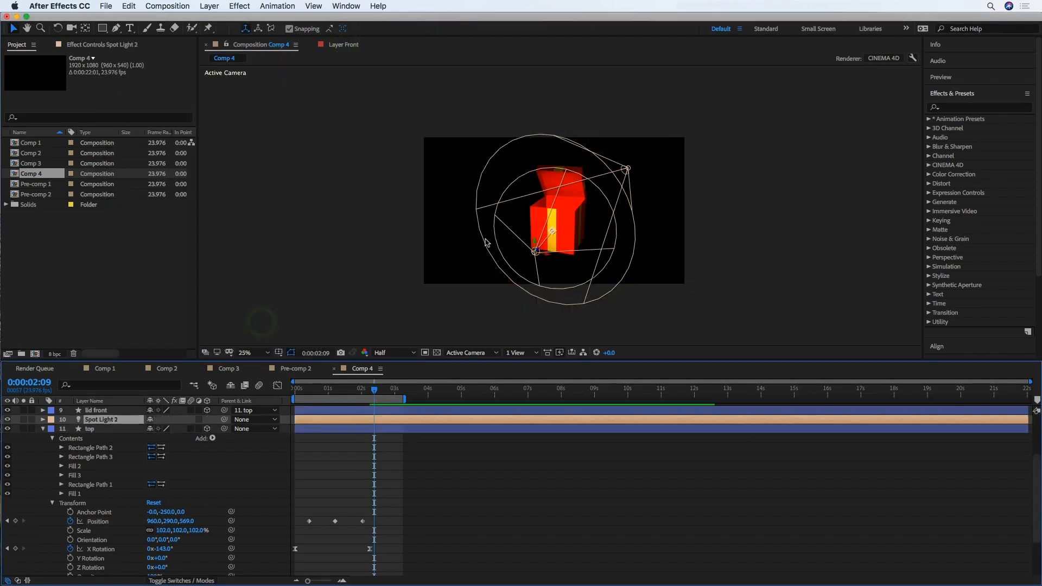
mouse_move(547, 227)
mouse_down()
mouse_move(553, 183)
mouse_move(562, 216)
mouse_up()
drag(374, 390, 294, 390)
scroll(553, 234, up, 3)
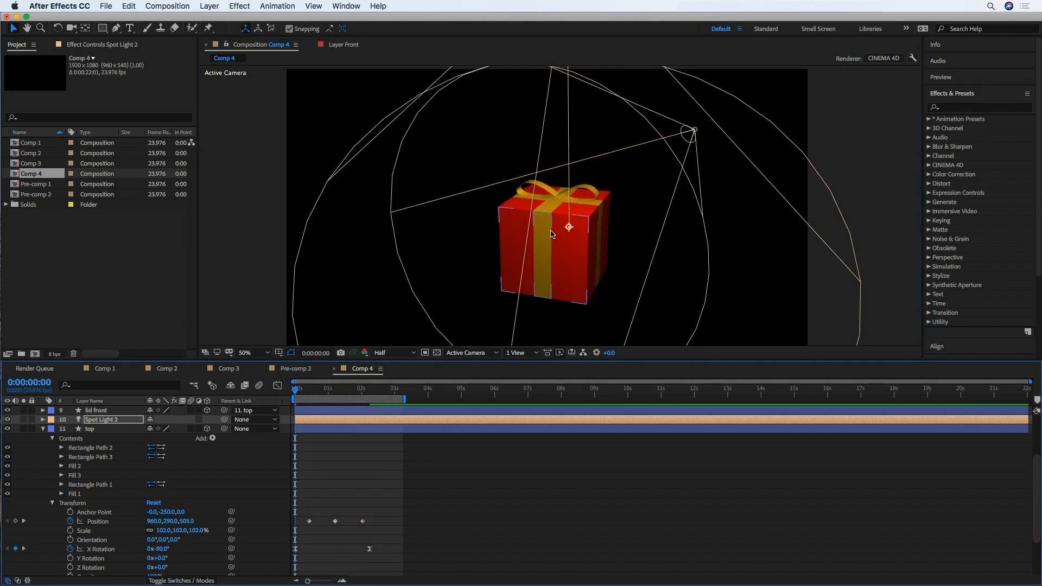
Enable Point of Interest and Position keyframes on Camera 1 at 0:00:00:00
click(43, 430)
scroll(497, 312, down, 2)
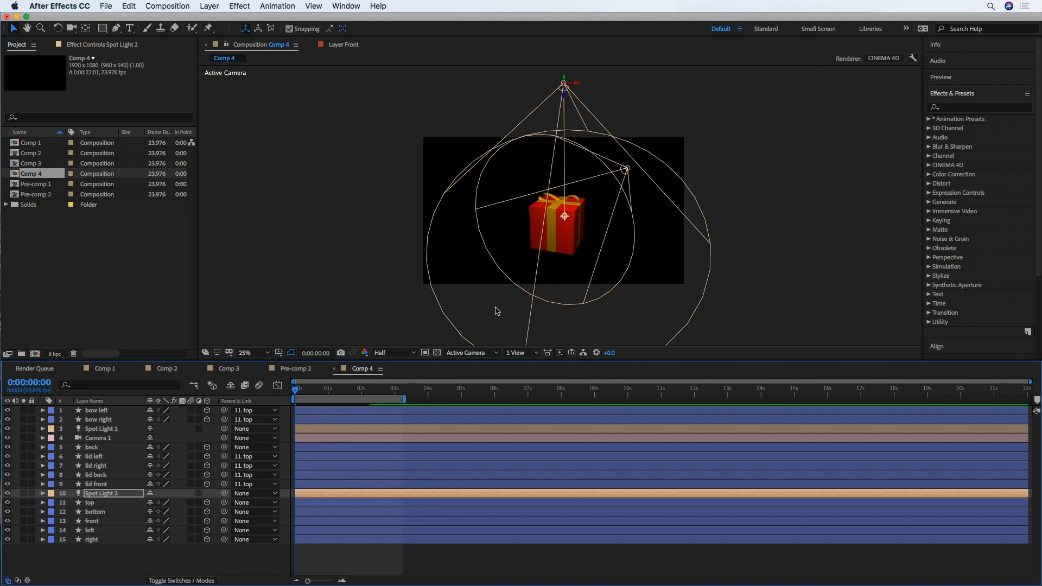
click(112, 438)
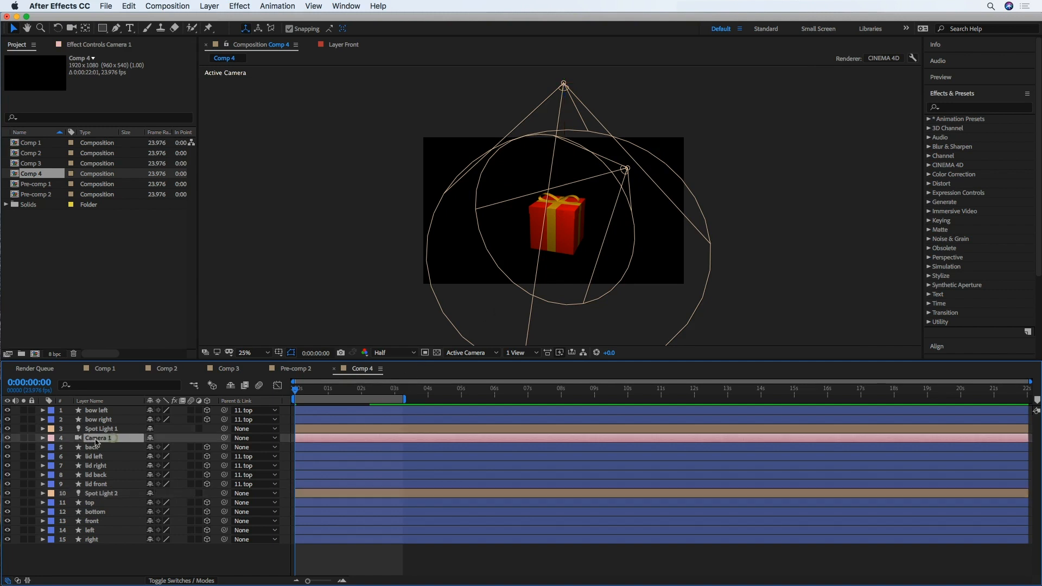
click(43, 438)
click(49, 448)
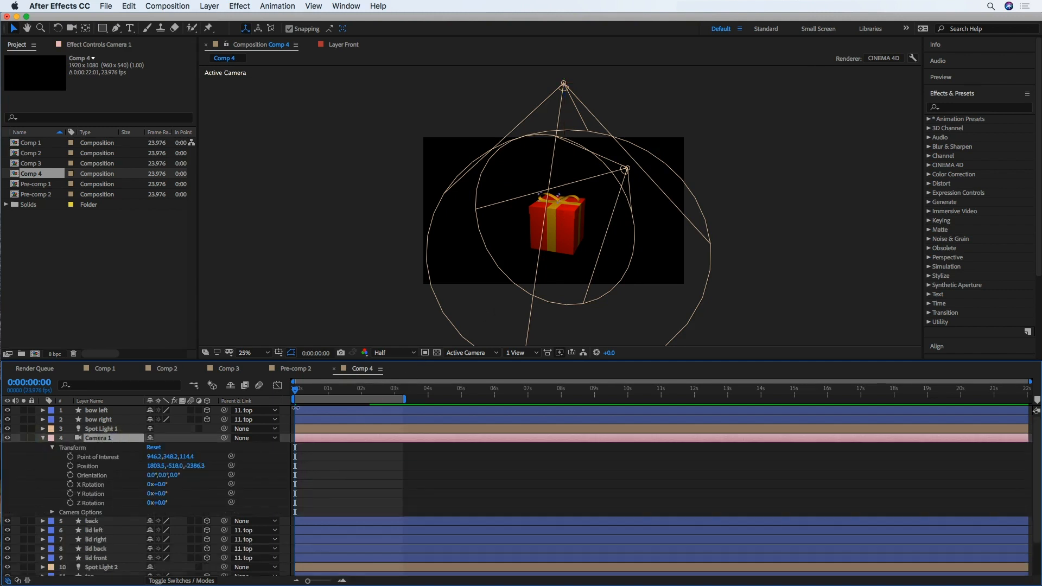
click(70, 457)
click(70, 466)
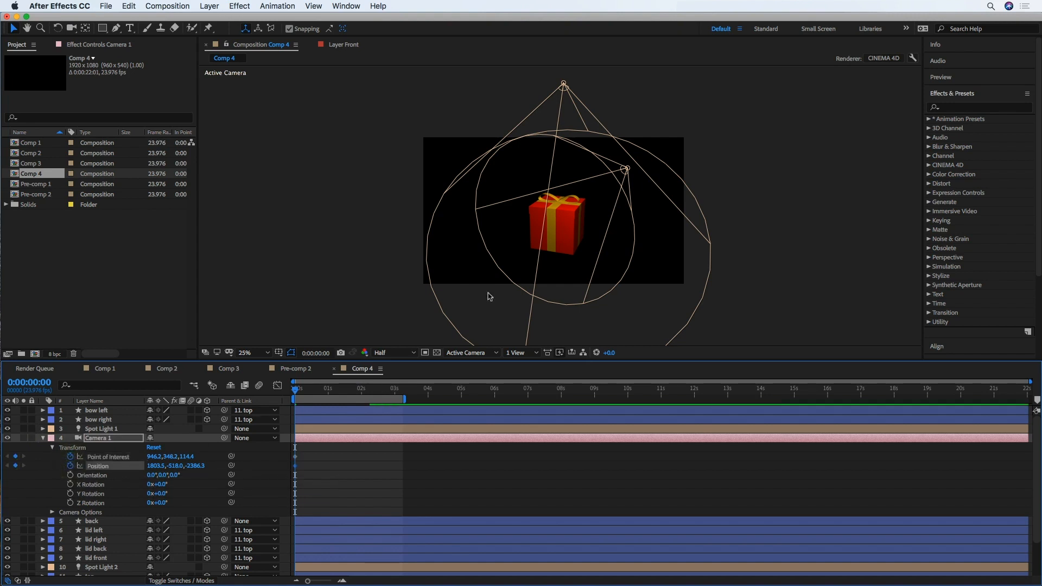
Orbit the camera around to the left side of the gift box at 0:00:00:00
key(c)
mouse_move(543, 228)
mouse_down()
mouse_move(570, 227)
mouse_move(551, 240)
mouse_up()
key(v)
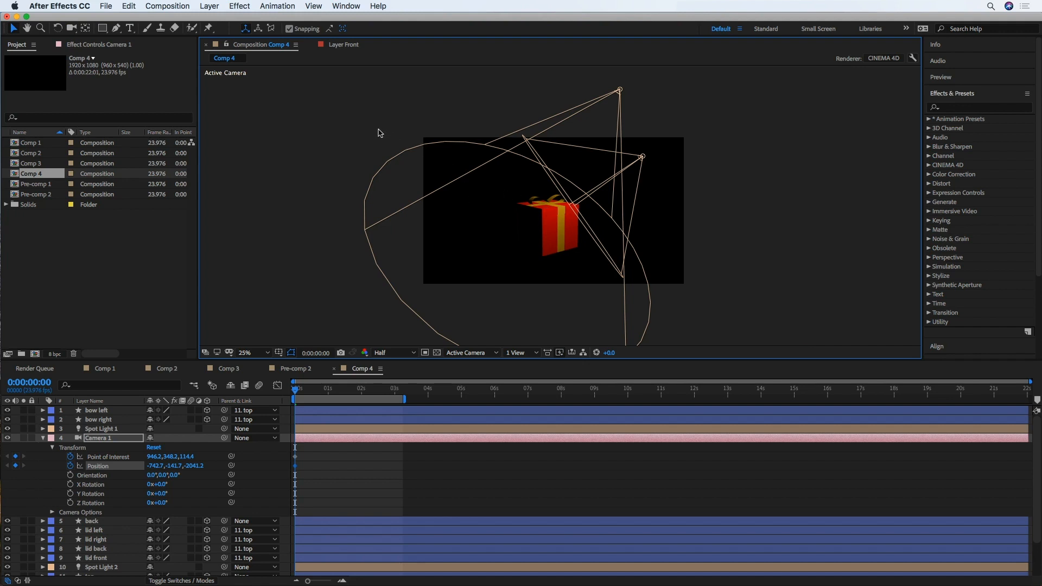
Add a third spot light and place it up and to the left of the gift box, lighting its dark left side
click(209, 6)
mouse_move(223, 21)
click(418, 42)
click(262, 322)
drag(614, 233, 551, 237)
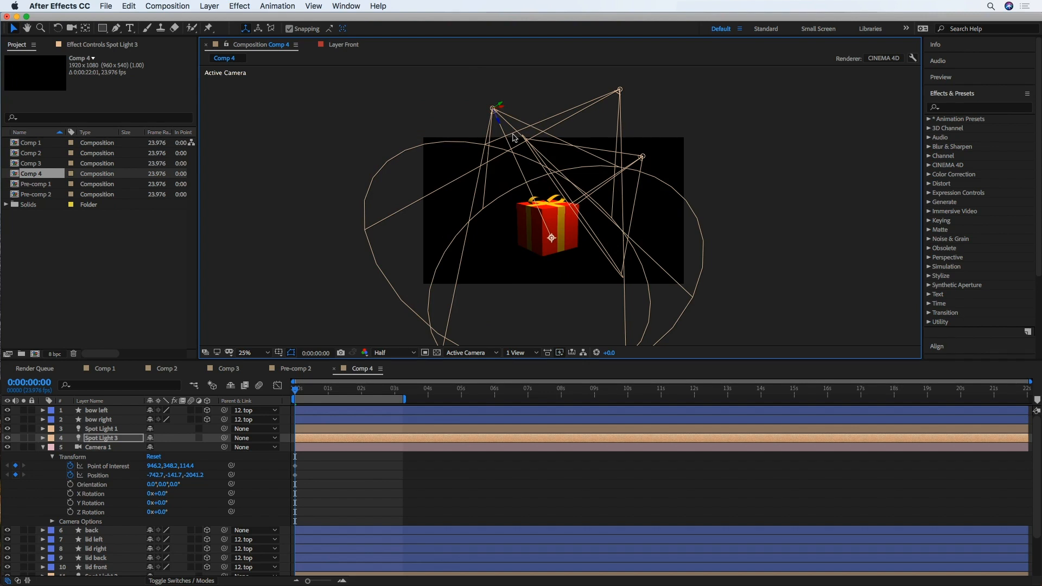
drag(505, 112, 475, 94)
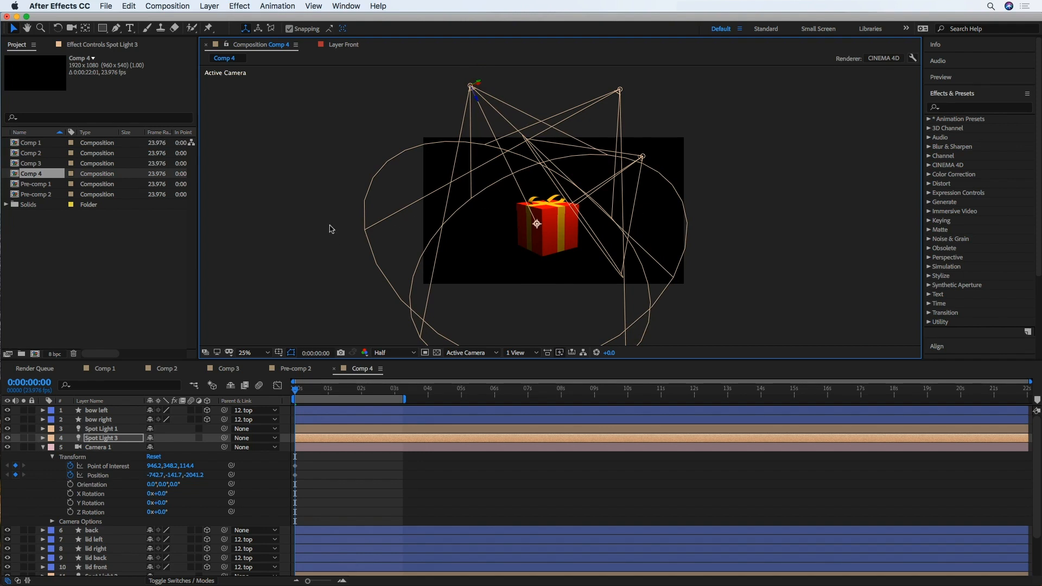
Refine Camera 1's opening view, orbit it to the right side of the open box at 0:00:02:16, and return to 0:00:00:00
key(c)
drag(544, 231, 590, 248)
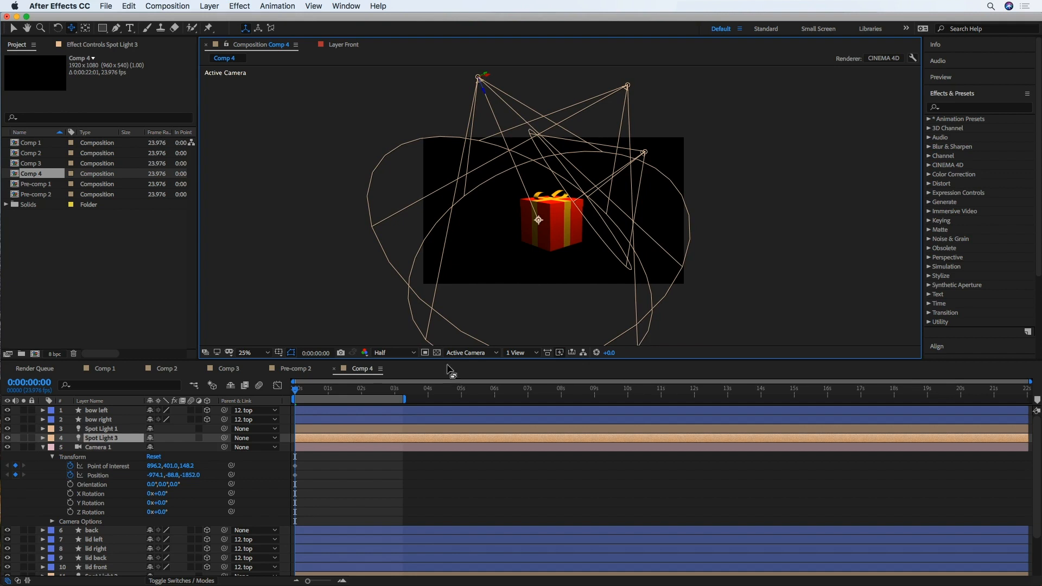
drag(295, 390, 369, 390)
drag(369, 391, 371, 391)
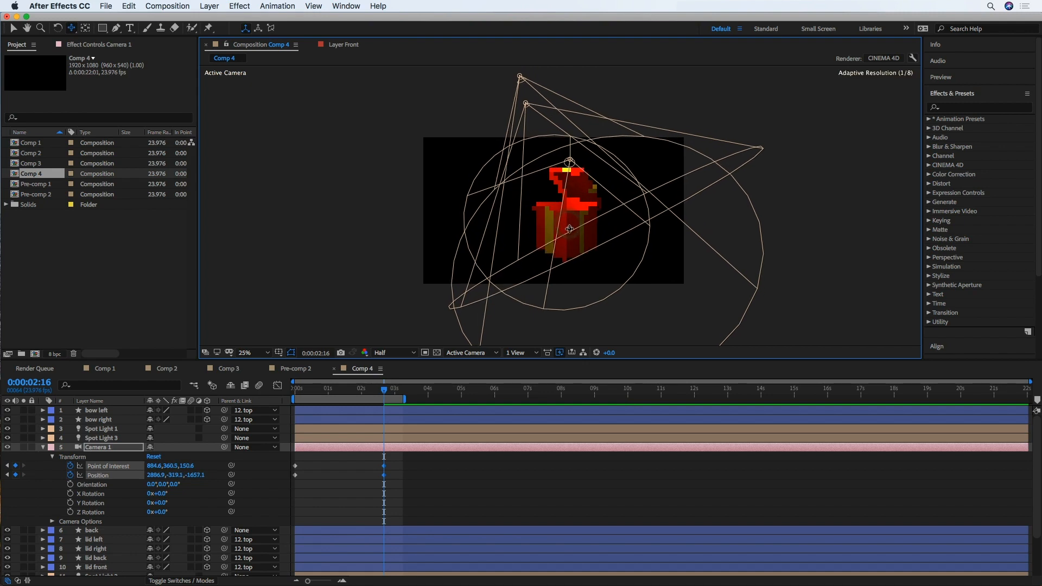
drag(572, 227, 562, 226)
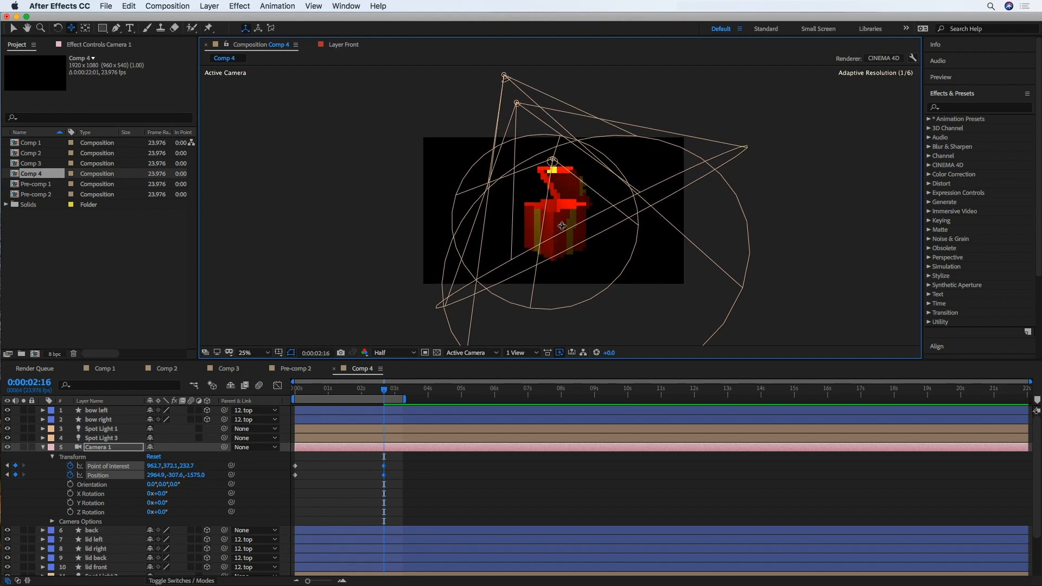
drag(383, 389, 295, 391)
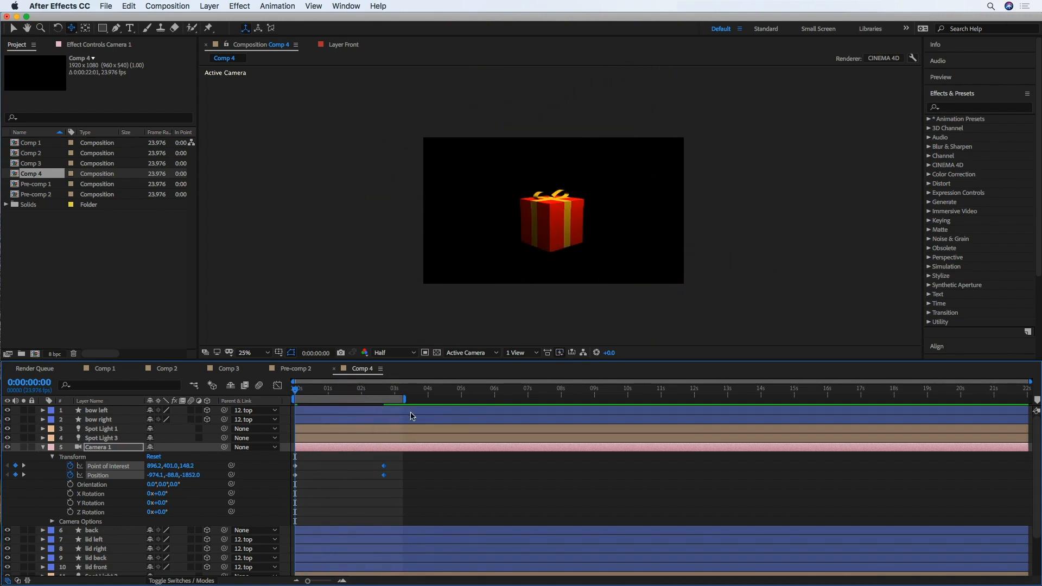